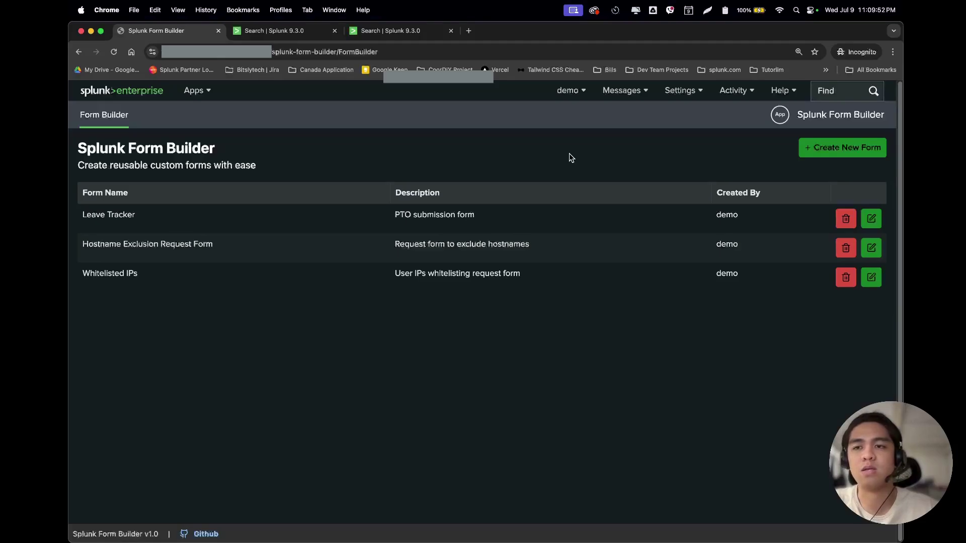
Create a new form named 'Get users birthday' with description 'submit birthday of people in the team'
click(848, 150)
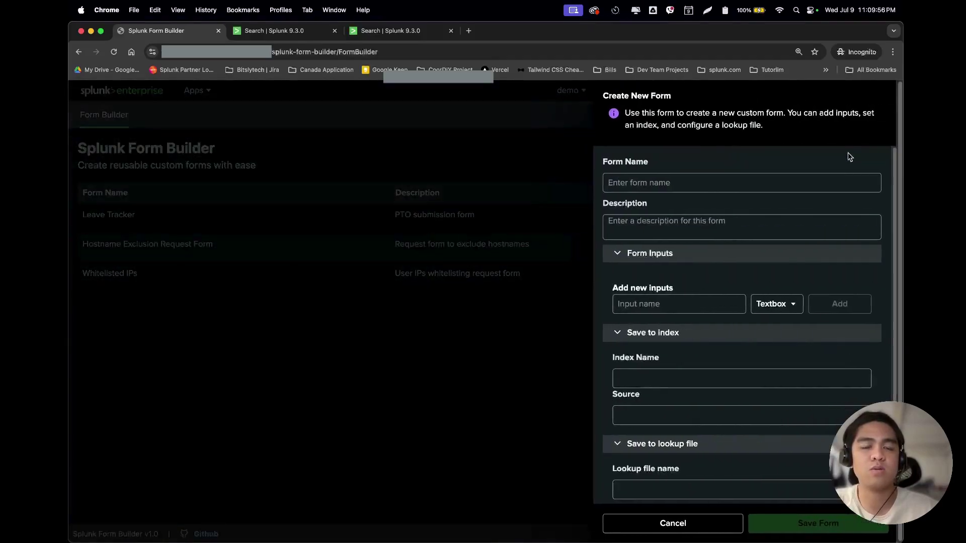
click(533, 150)
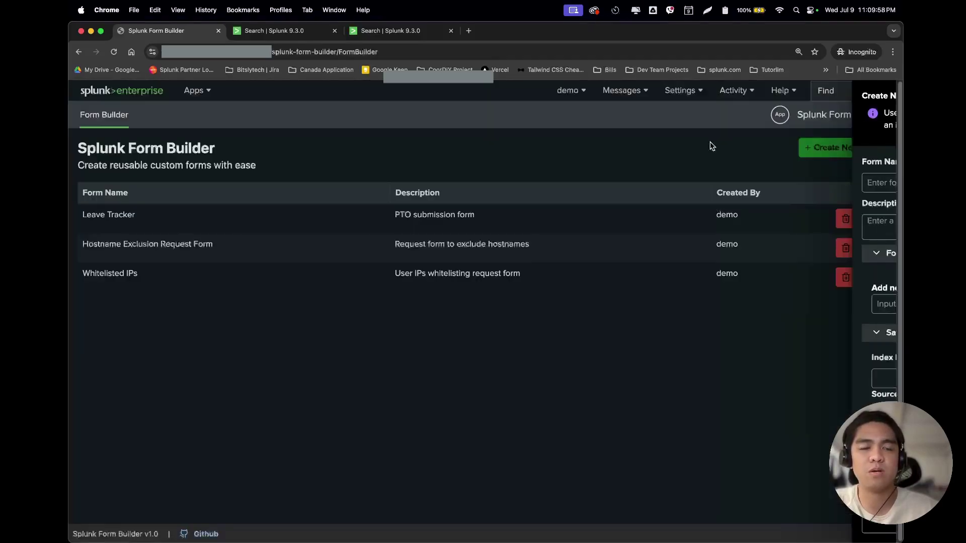
click(839, 153)
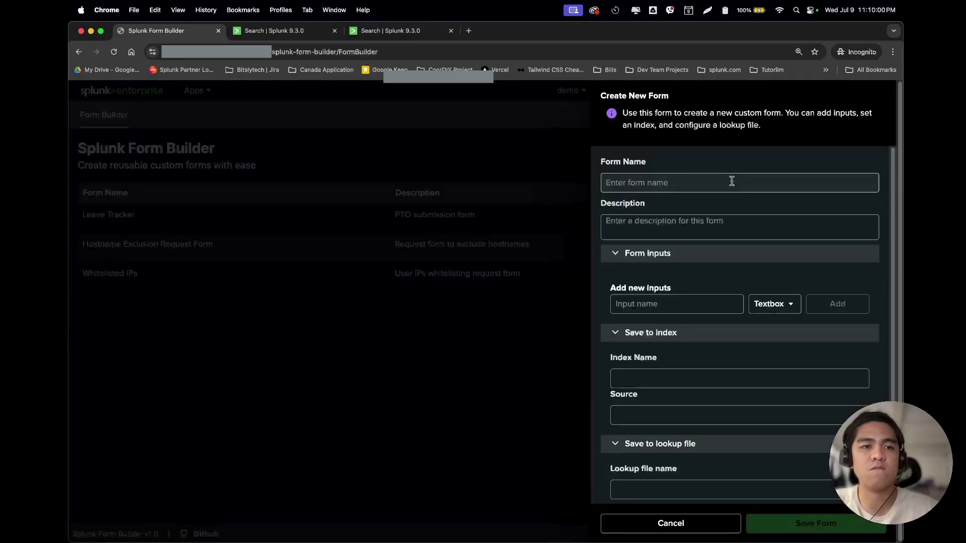
click(673, 182)
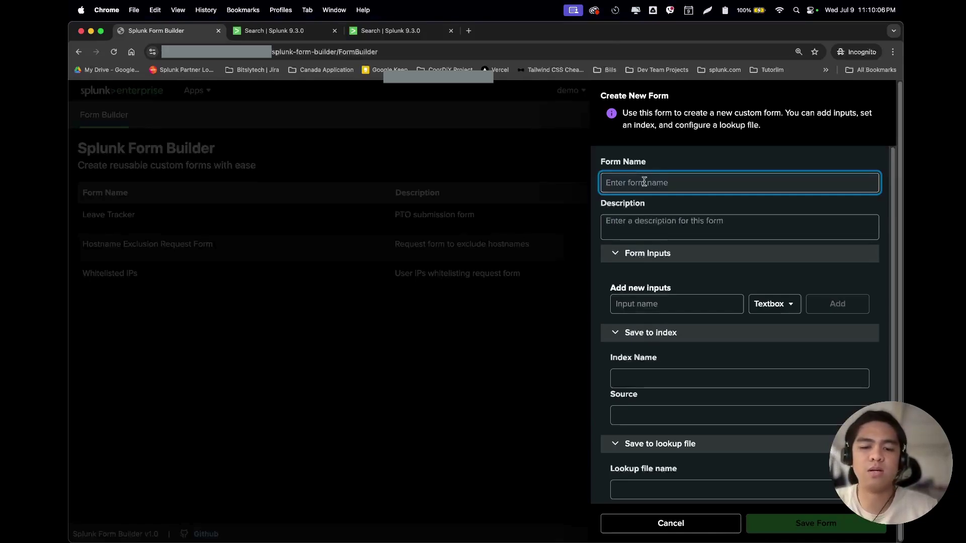
text(G)
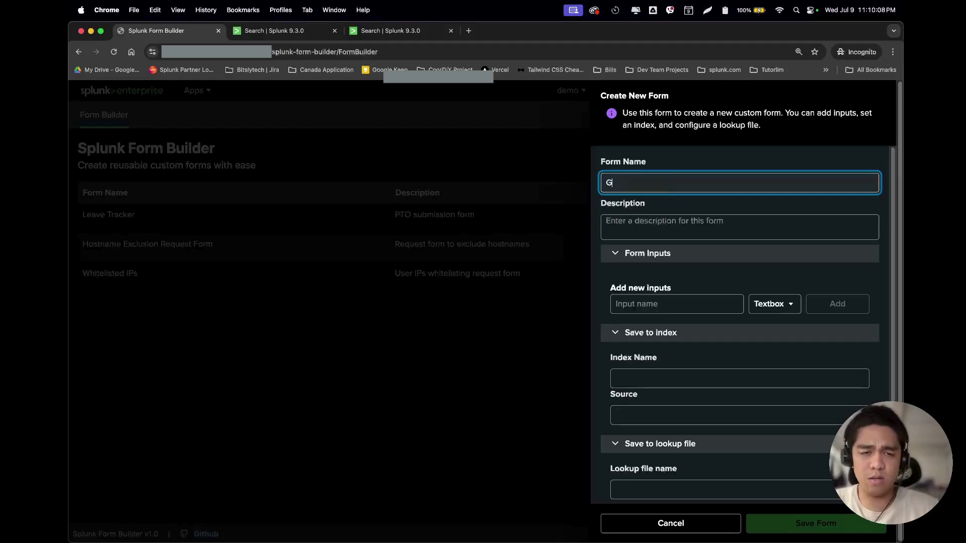
text(et u)
key(BackSpace)
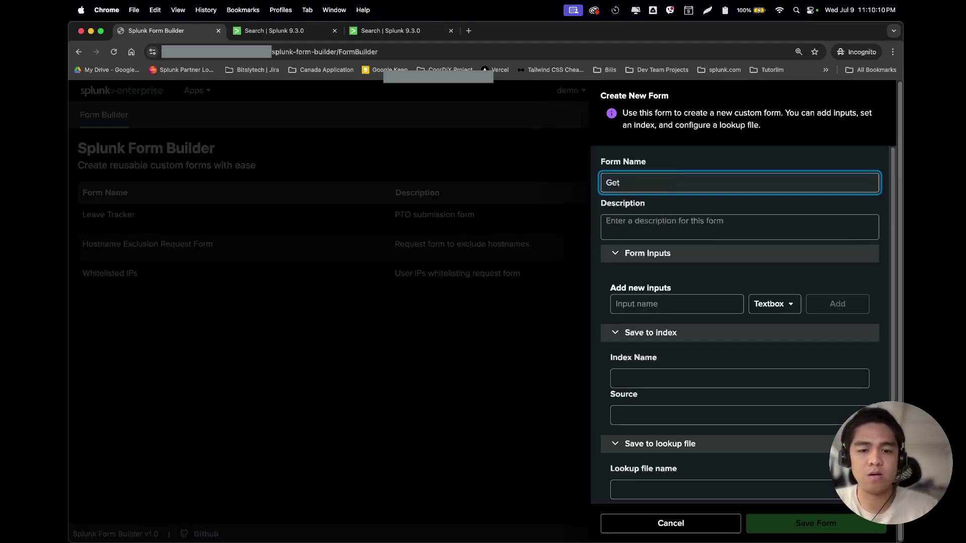
text(users birthday)
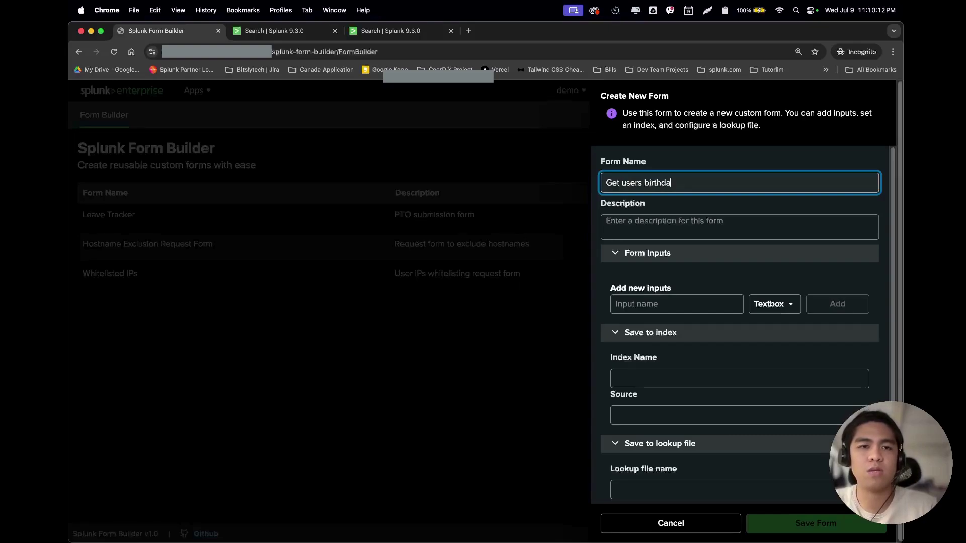
key(Tab)
text(submit )
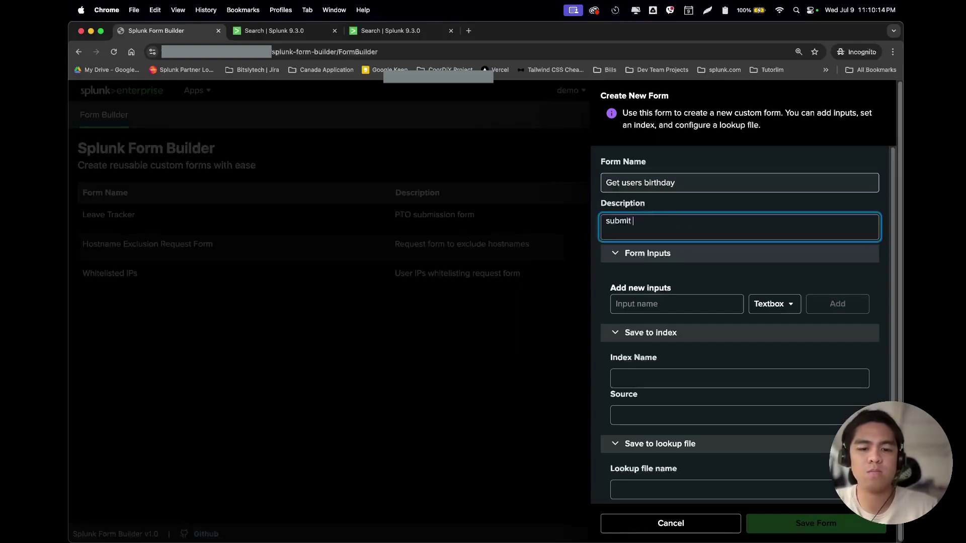
text(birthday of )
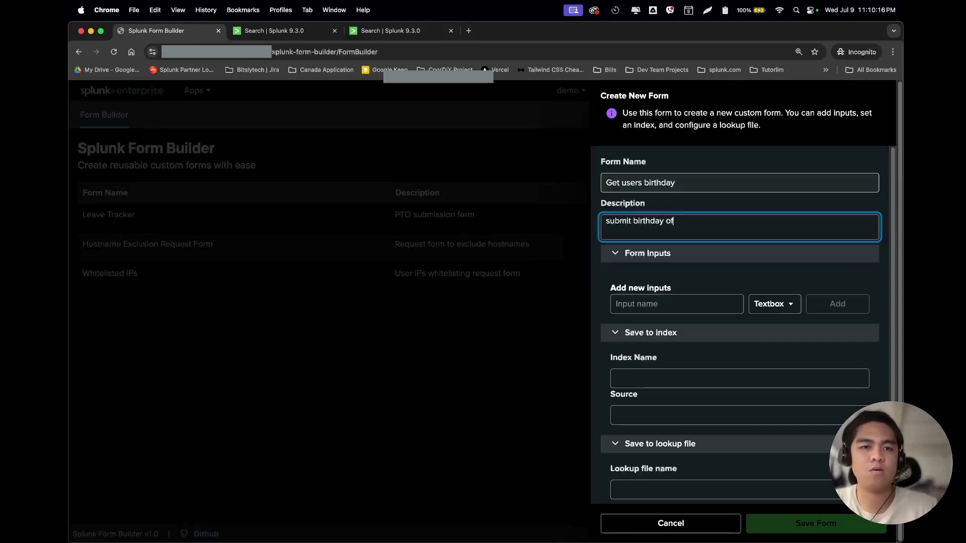
text(peo)
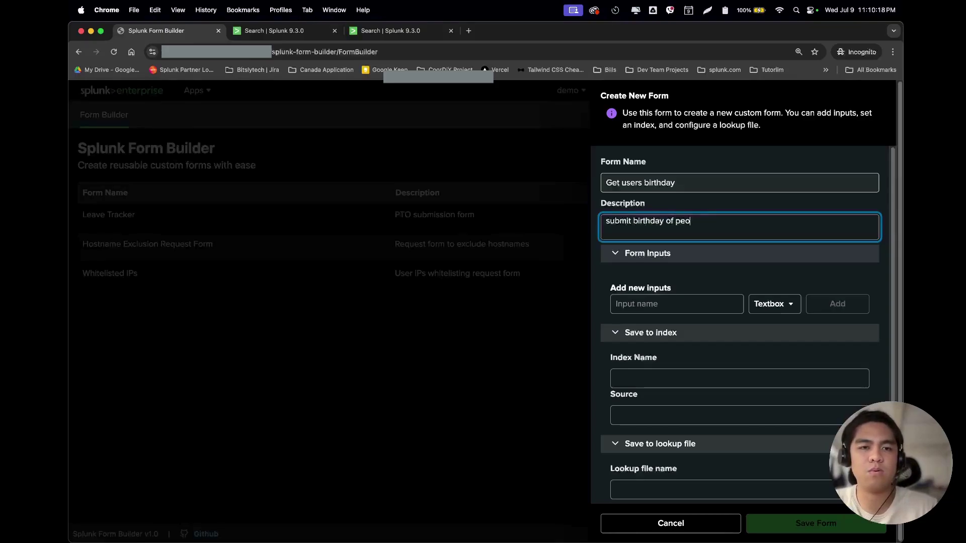
text(ple in the team)
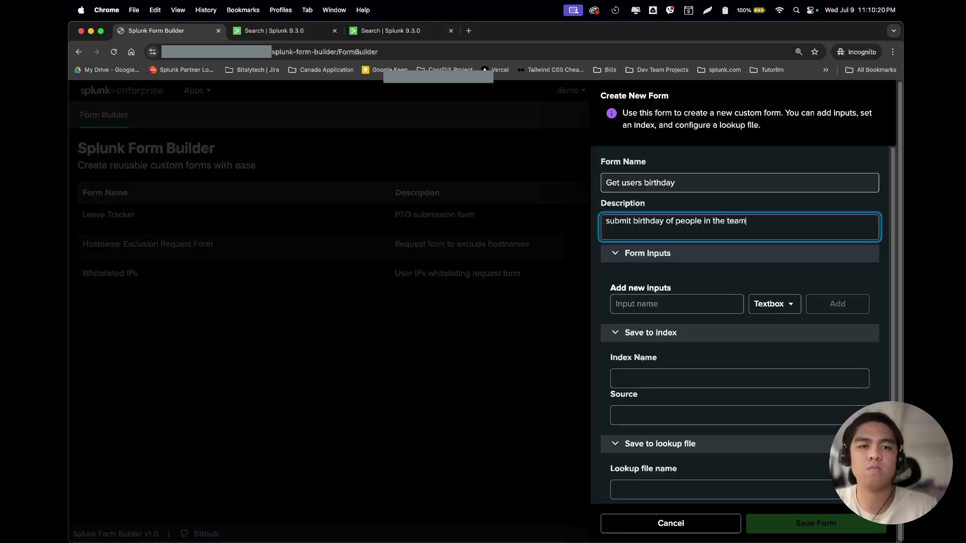
click(645, 306)
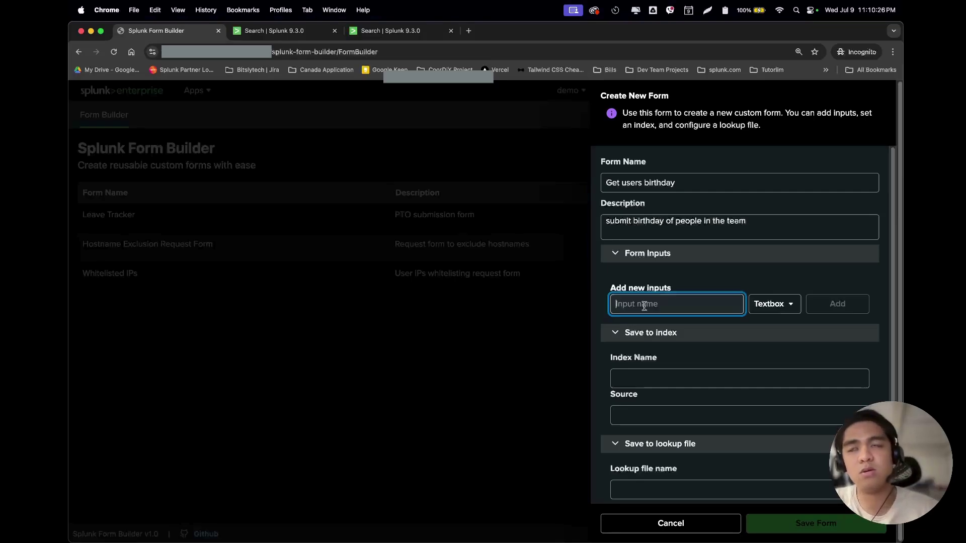
Add a 'Name' textbox input with placeholder 'Enter your name'
text(Name)
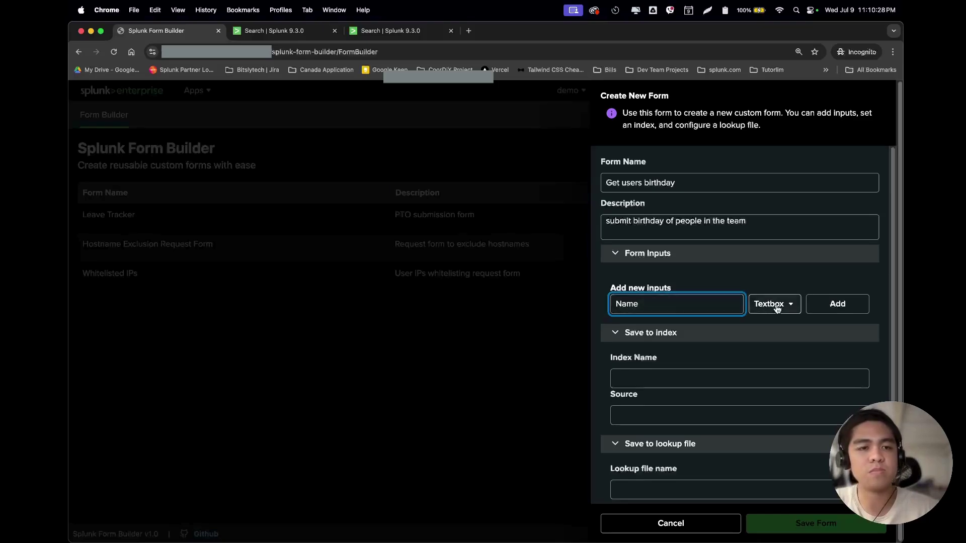
click(776, 306)
click(828, 306)
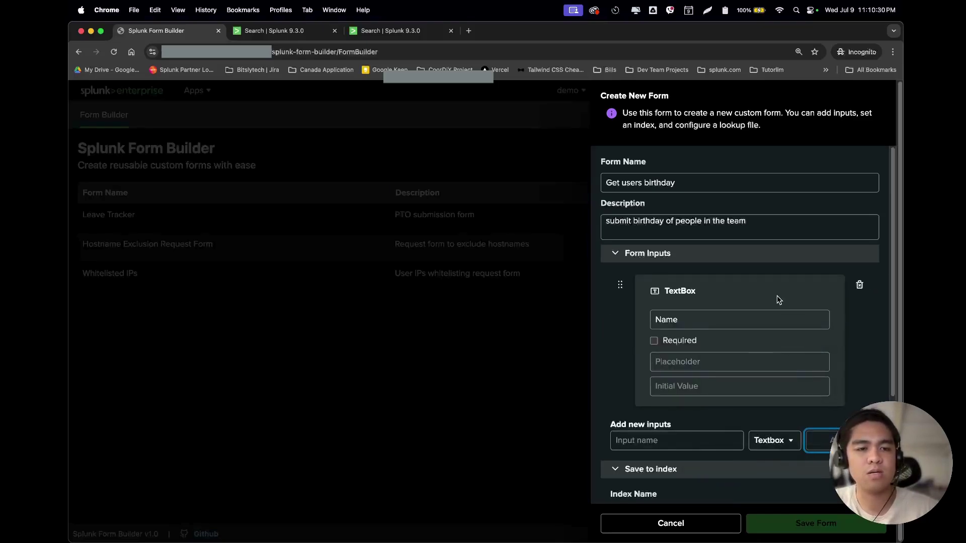
scroll(777, 300, down, 1)
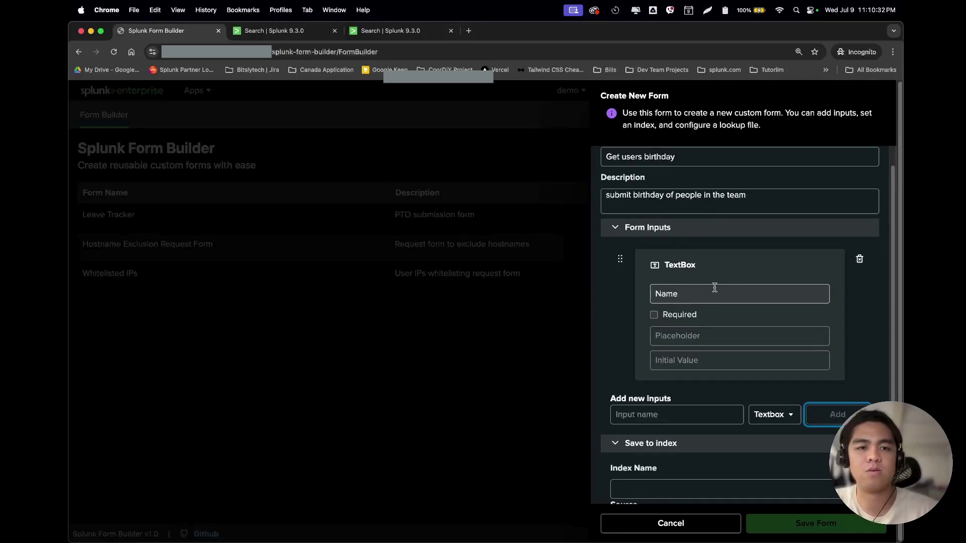
scroll(677, 316, down, 1)
click(678, 317)
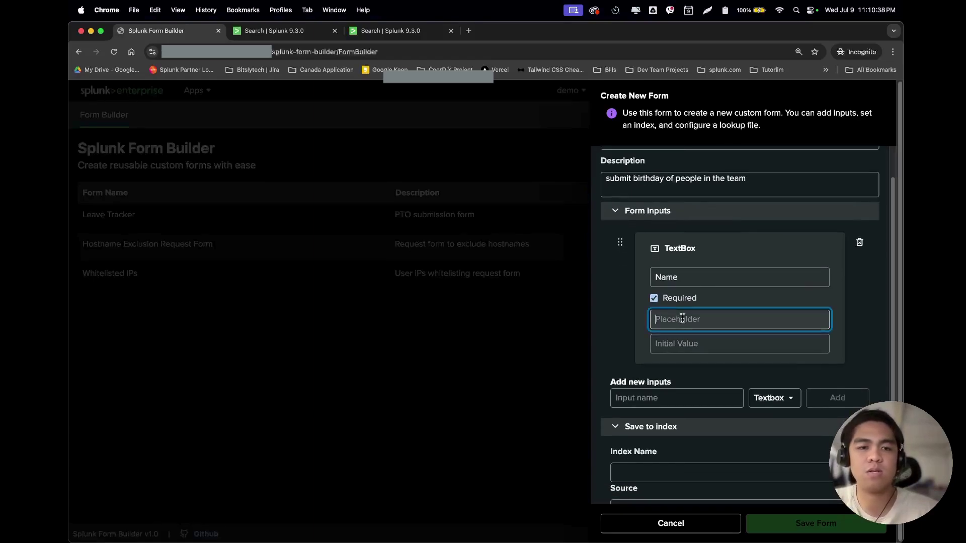
text(Enter your name)
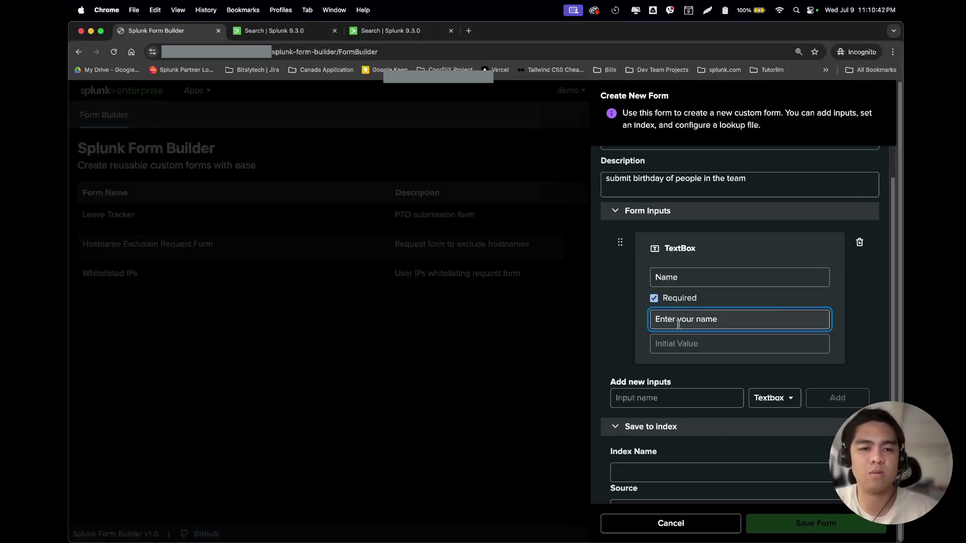
scroll(720, 324, down, 1)
Add a required 'Birthday' datepicker input with no initial date
click(676, 369)
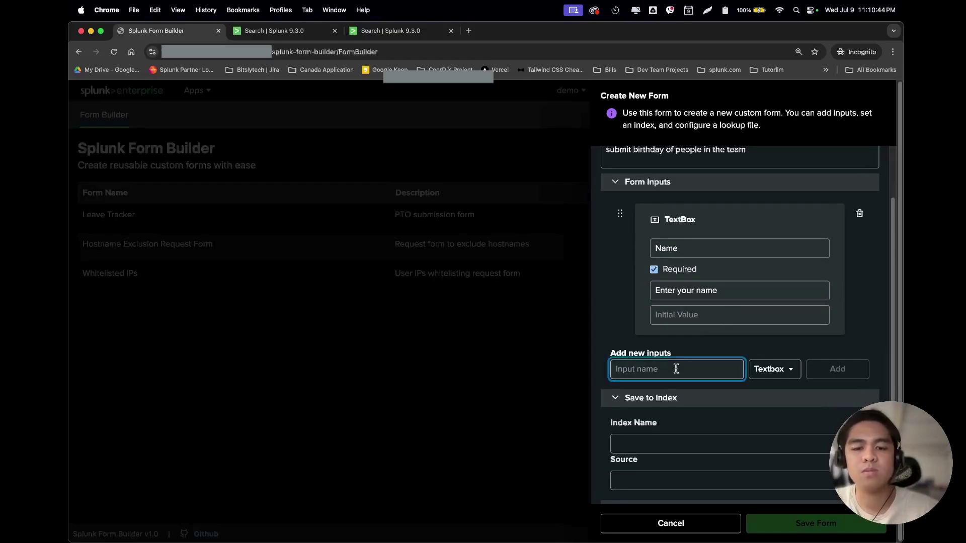
text(Birthday)
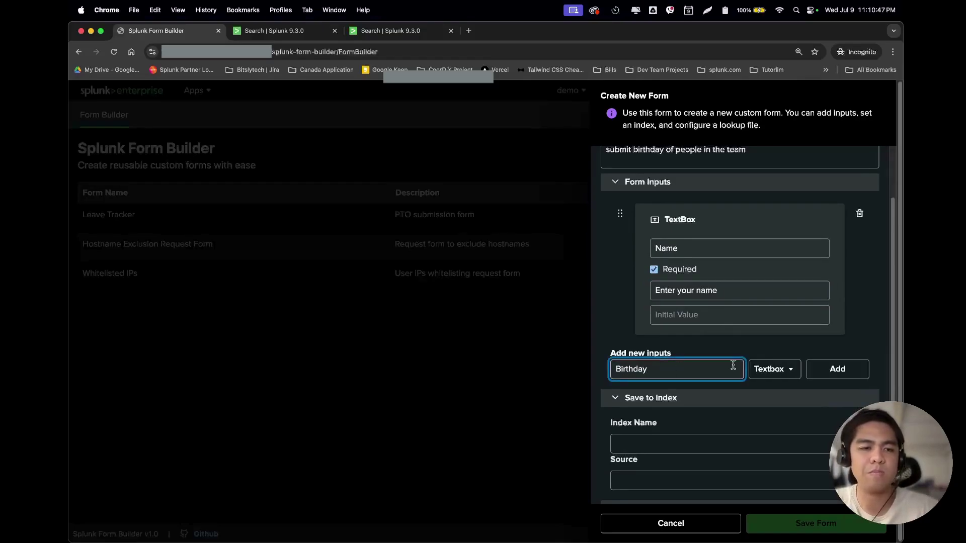
click(773, 370)
click(774, 369)
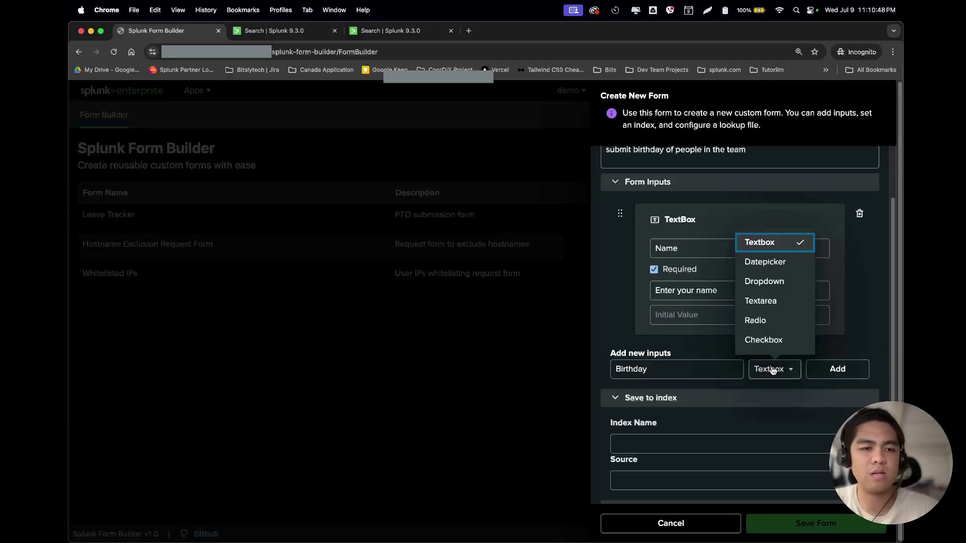
click(765, 262)
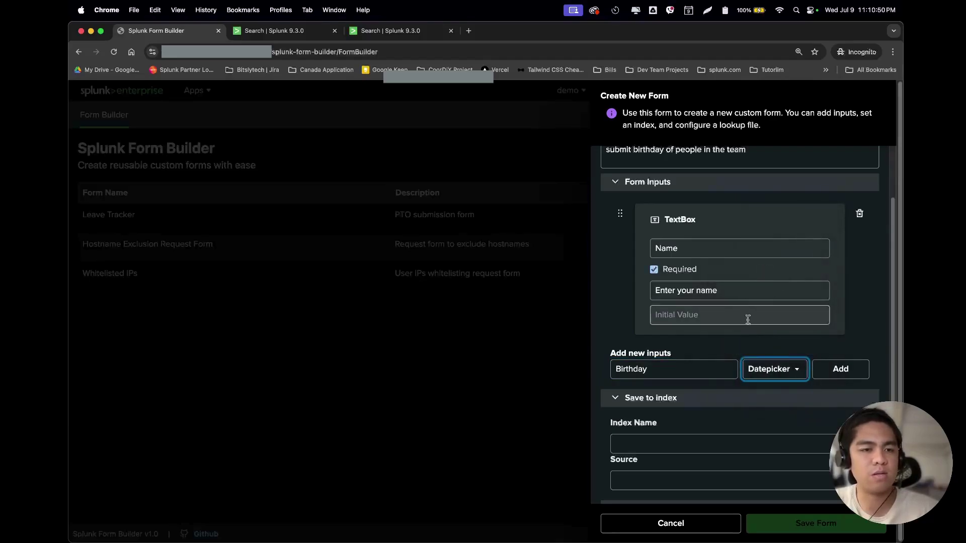
click(828, 369)
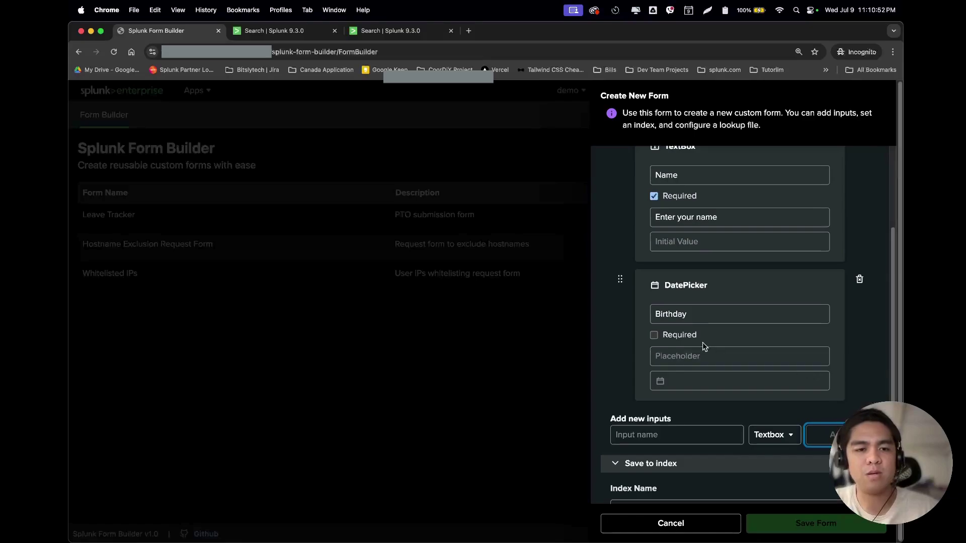
click(685, 335)
click(696, 357)
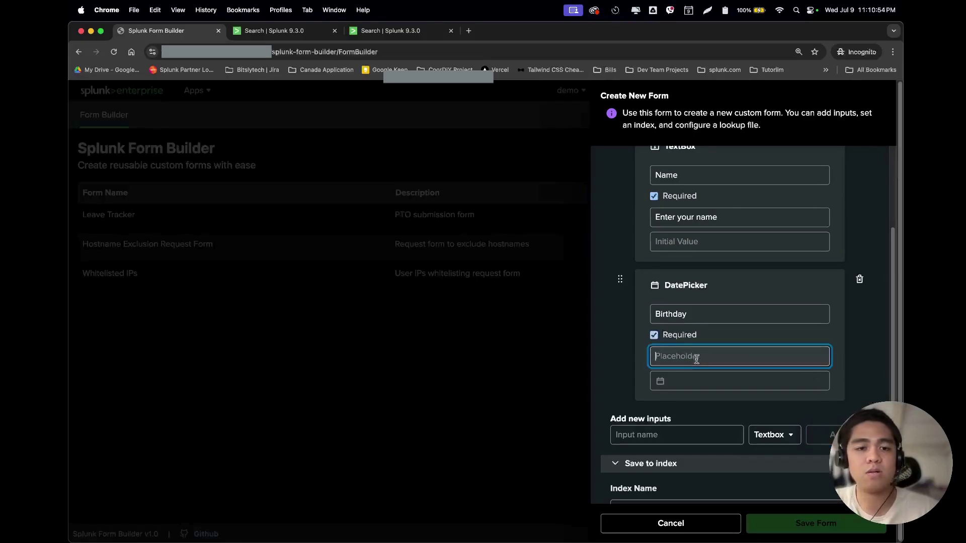
click(660, 381)
click(629, 371)
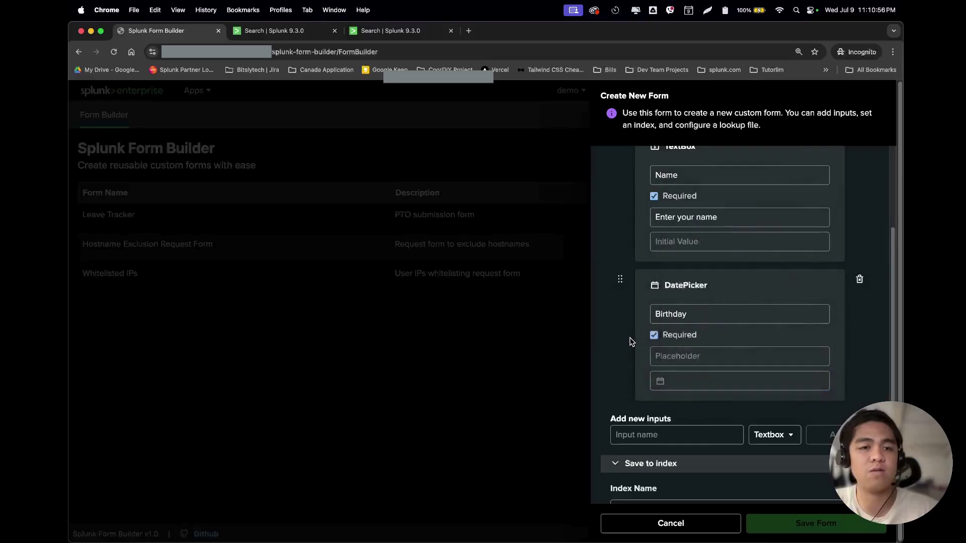
scroll(631, 341, down, 2)
click(644, 389)
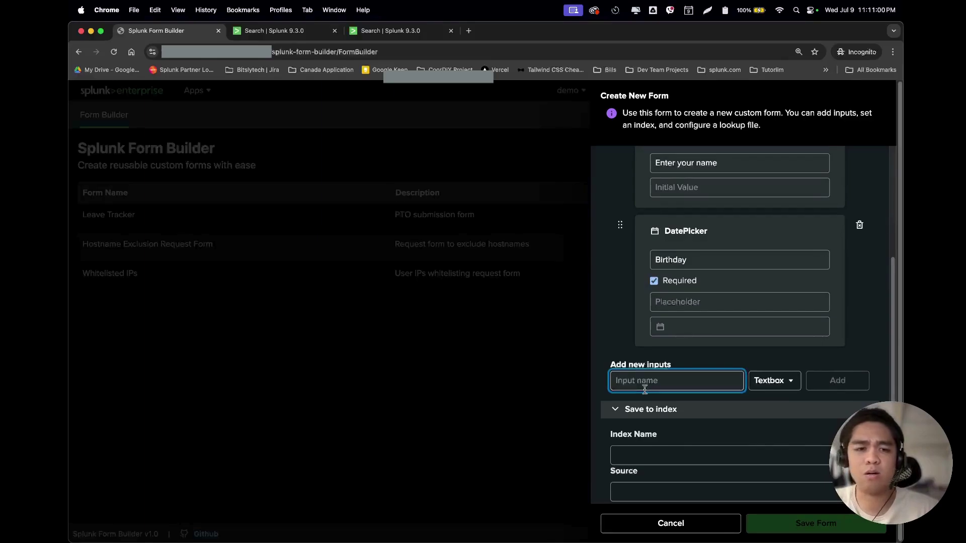
Add a Textarea input named 'Your wish on your birthday'
text(Messa)
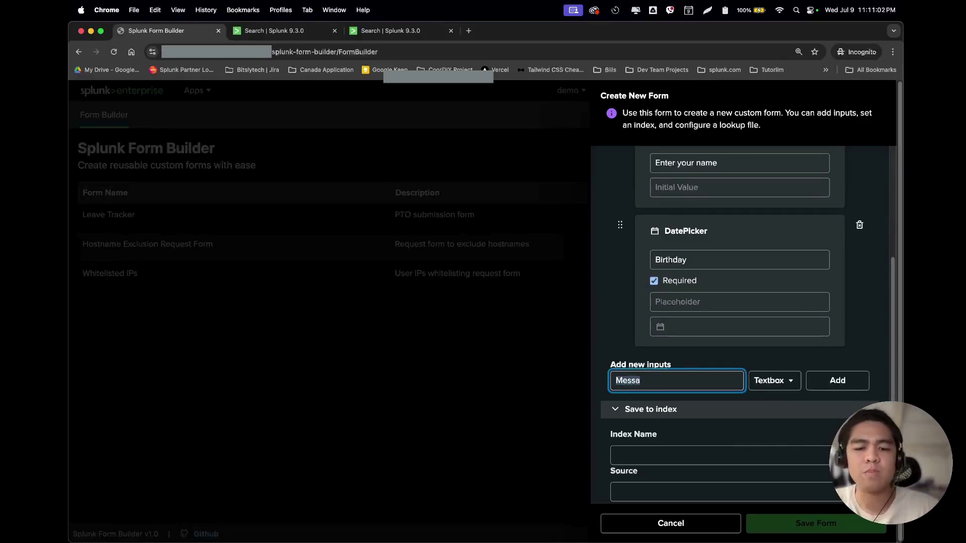
text(Your)
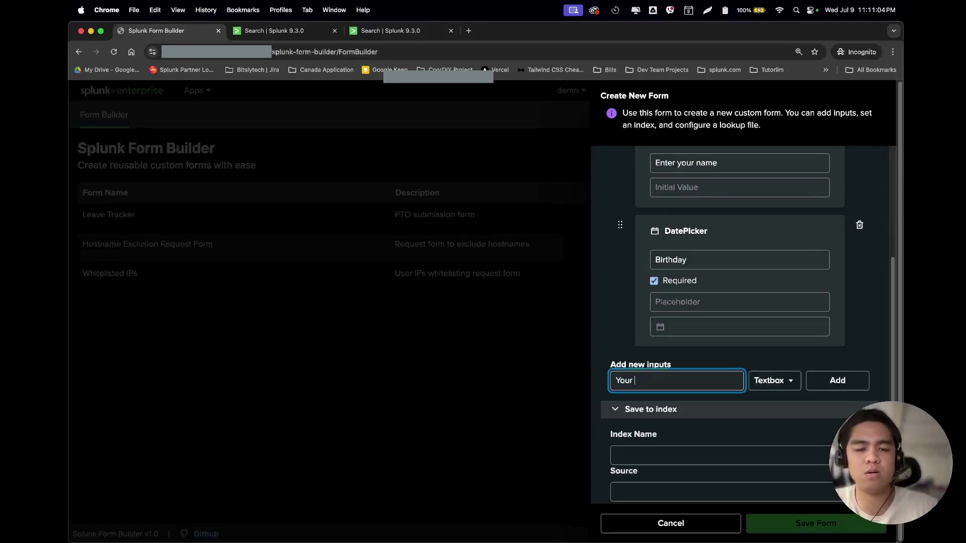
text( wish t)
text(ha)
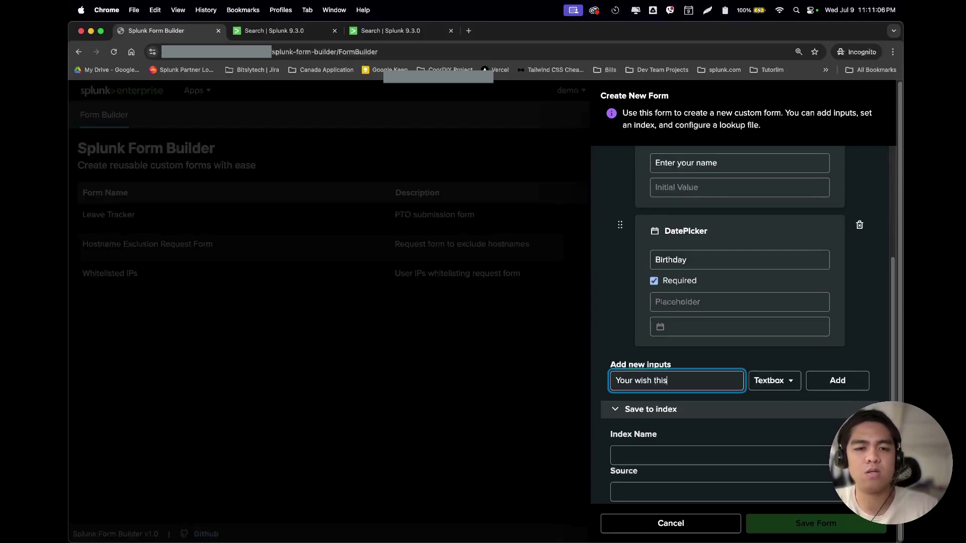
key(BackSpace)
key(BackSpace)
key(BackSpace)
text(on y)
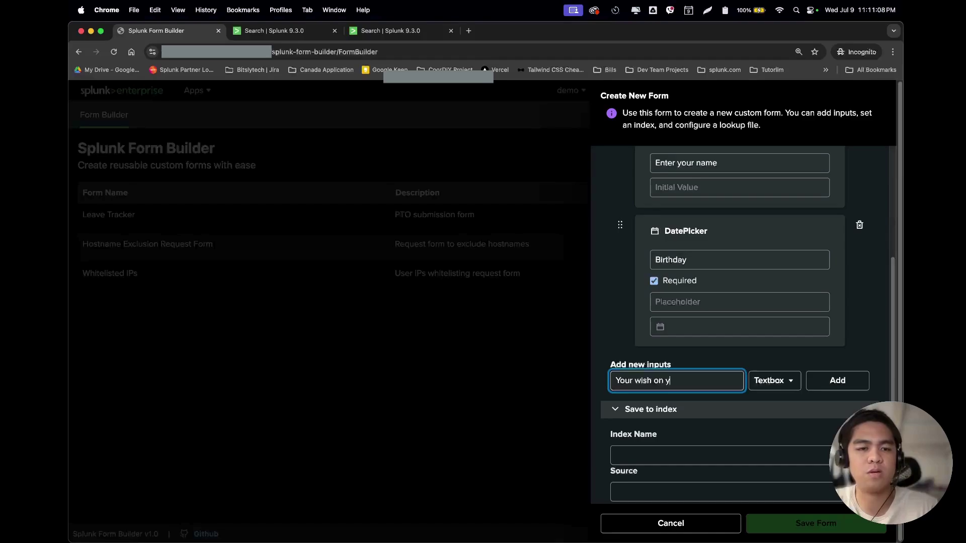
text(our birthday)
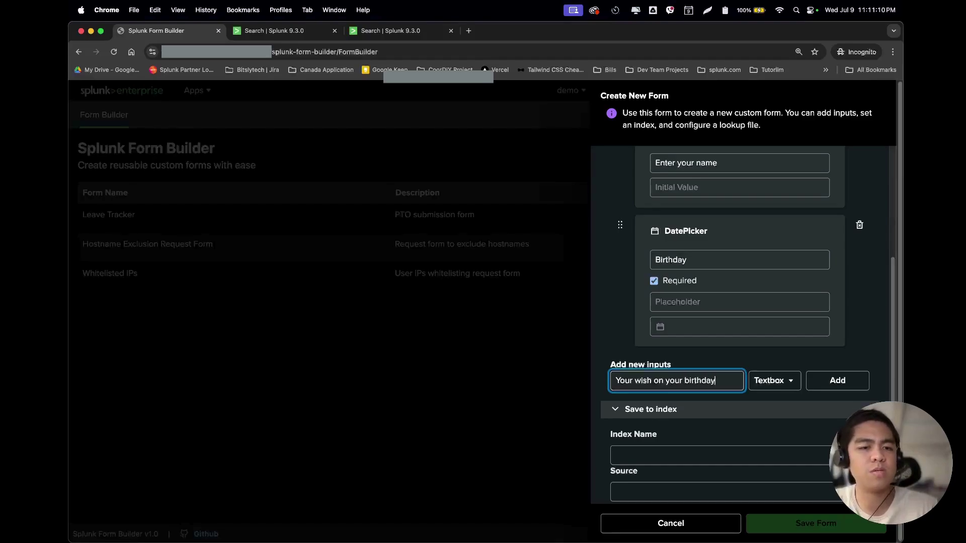
click(769, 382)
click(766, 320)
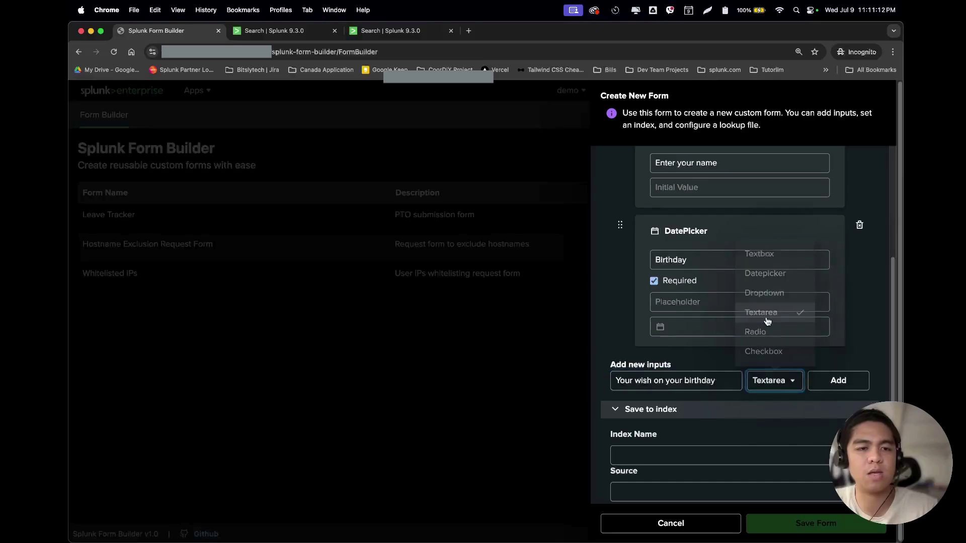
click(823, 380)
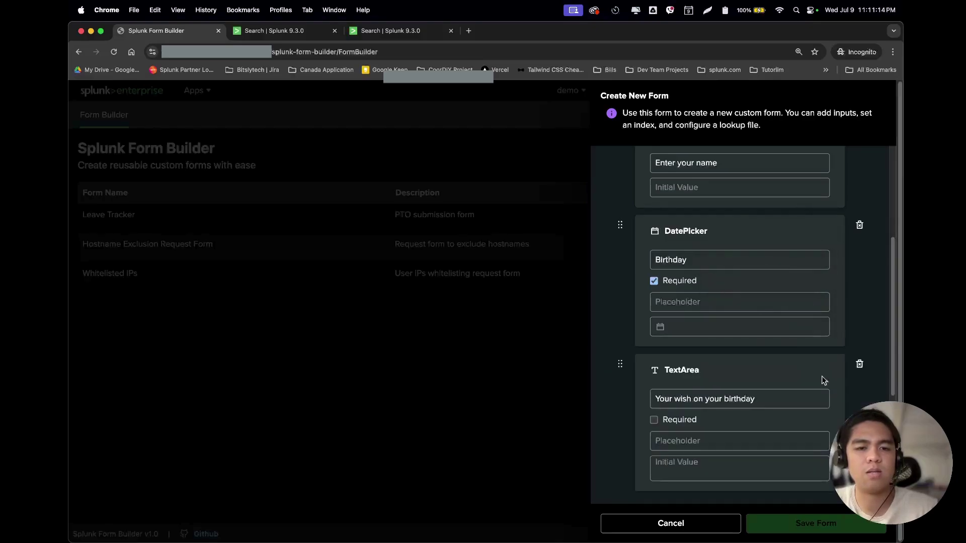
Give the wish textarea the placeholder 'Please add your wish for your birthday'
scroll(748, 364, down, 3)
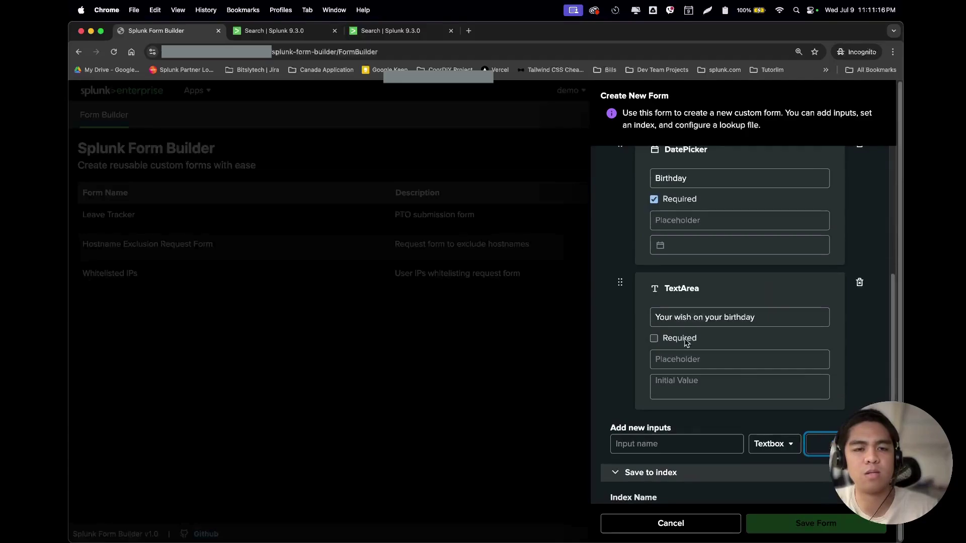
click(699, 359)
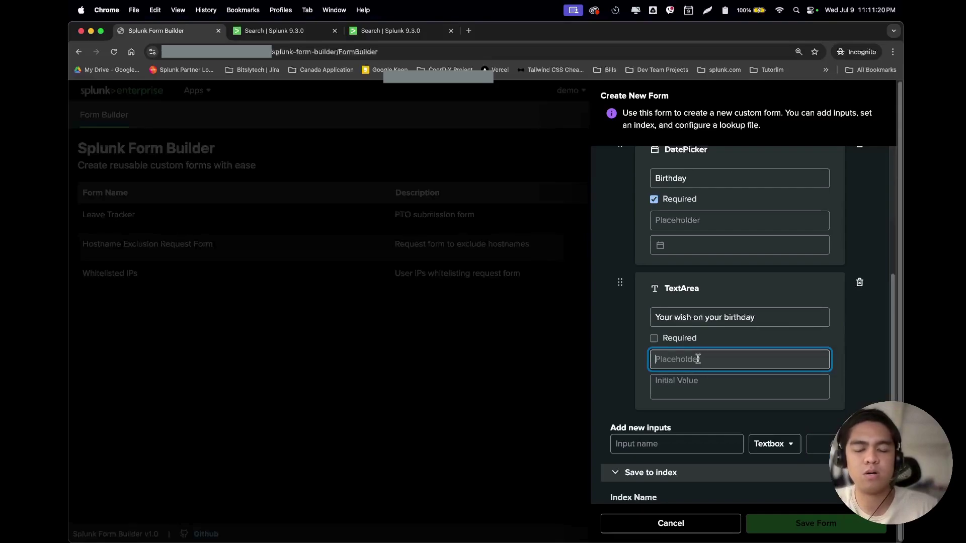
text(Please ad)
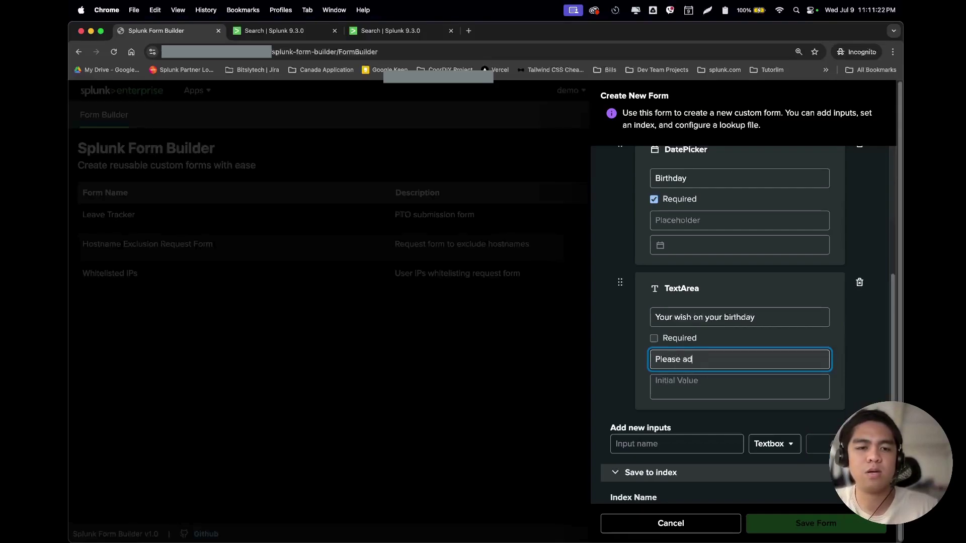
text(d your wish)
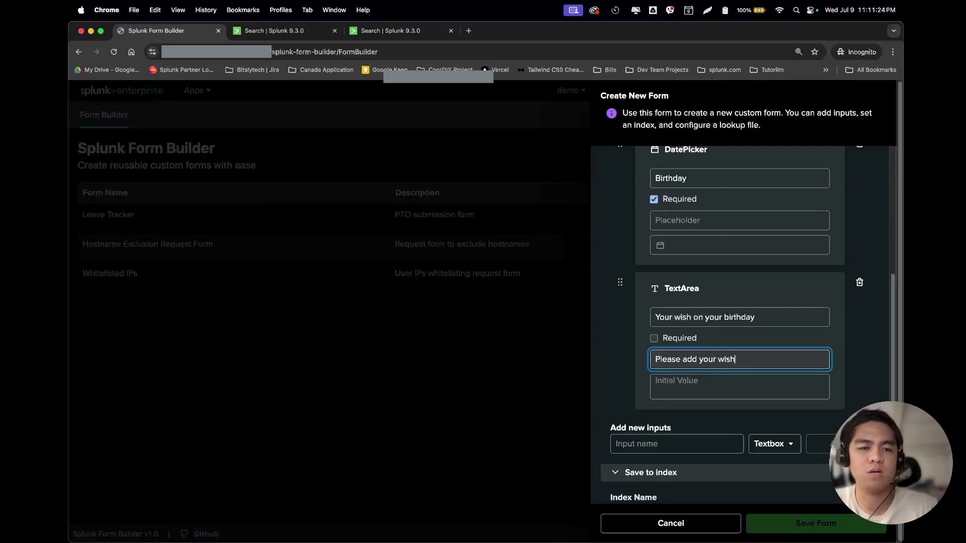
text( for your birthday)
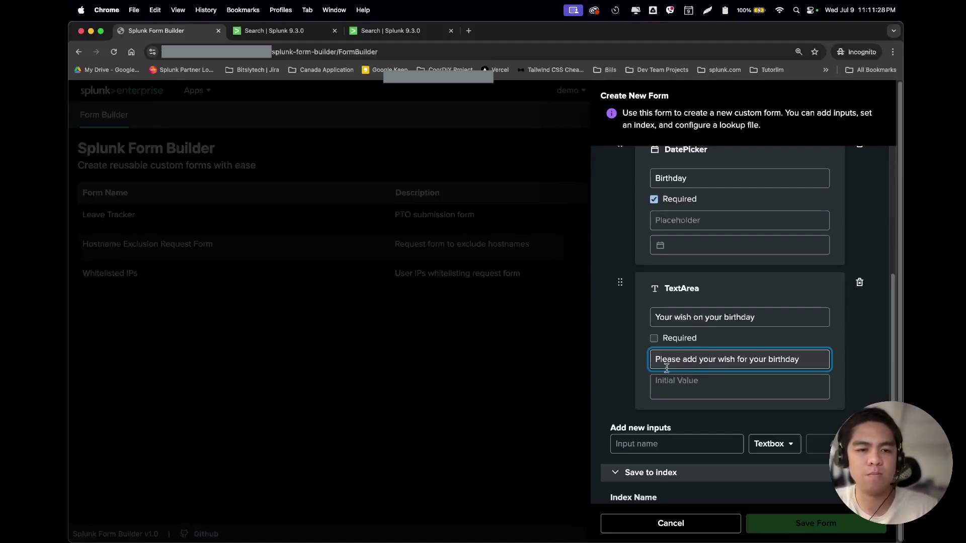
click(633, 377)
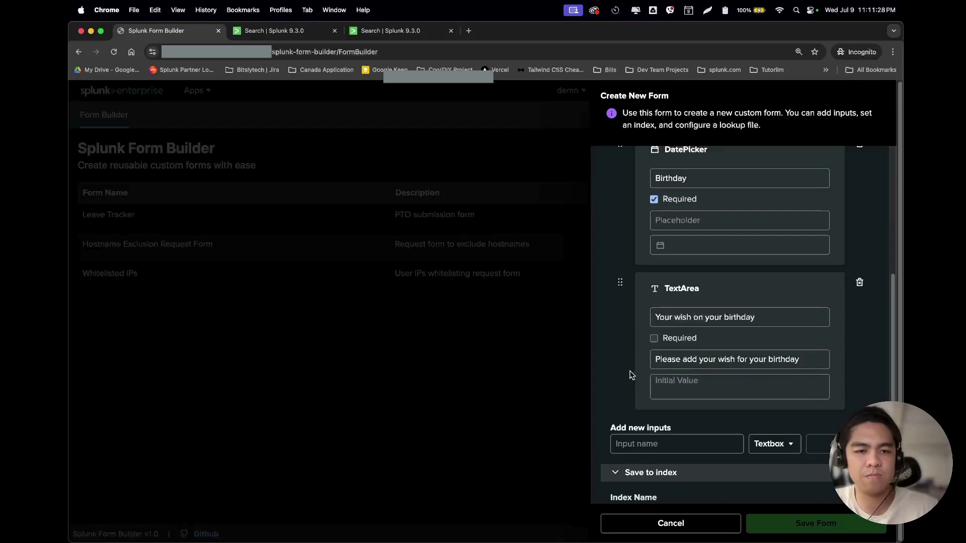
scroll(632, 375, down, 2)
scroll(662, 383, down, 3)
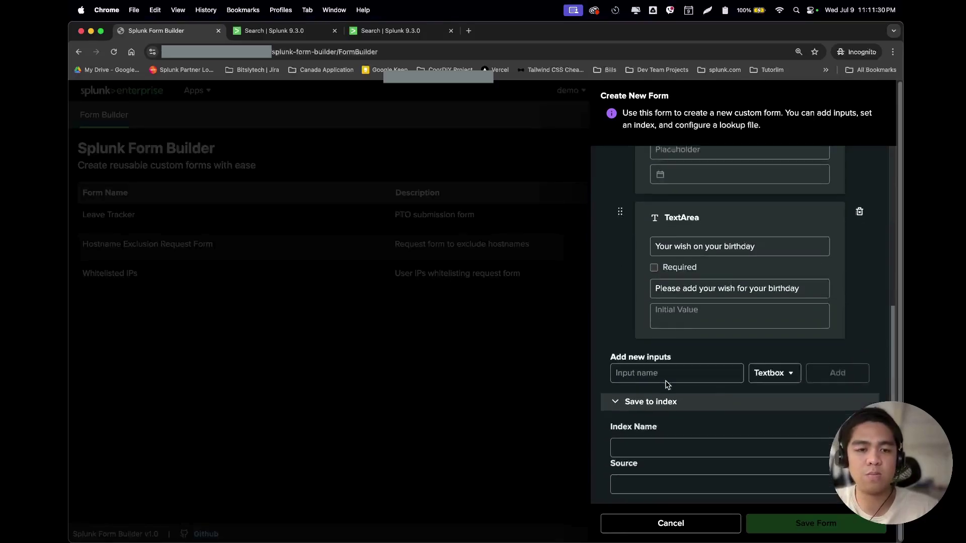
Set Save to index with Index Name 'main' and Source 'demo:birthdays'
click(672, 414)
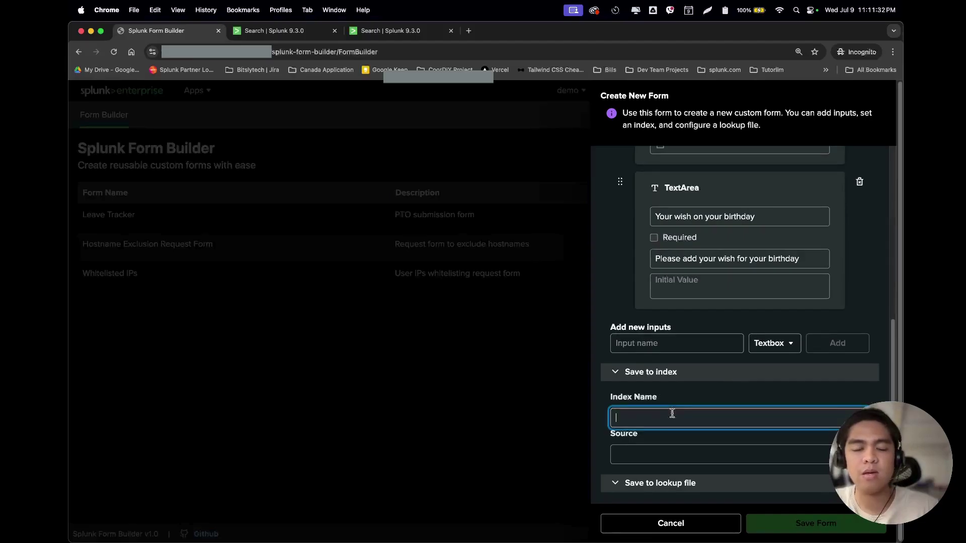
text(main)
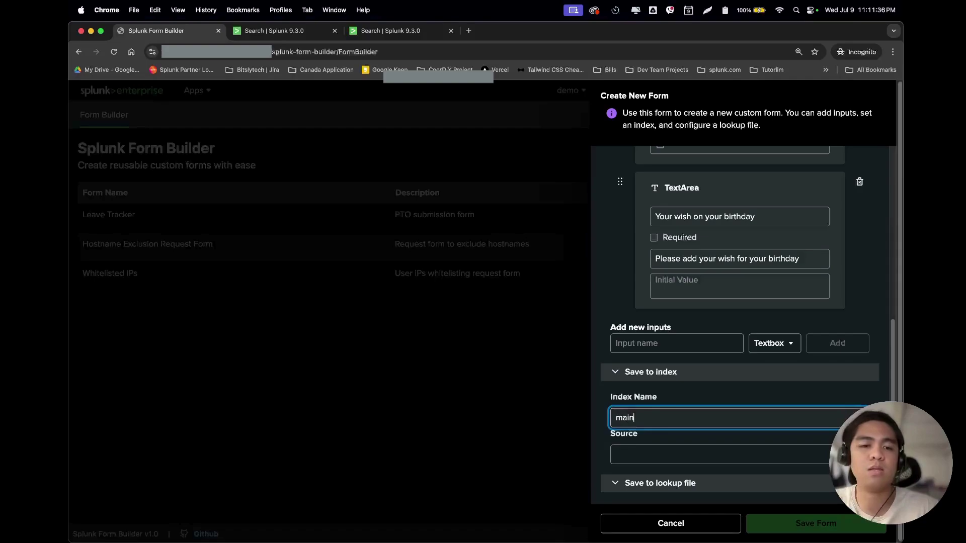
click(668, 454)
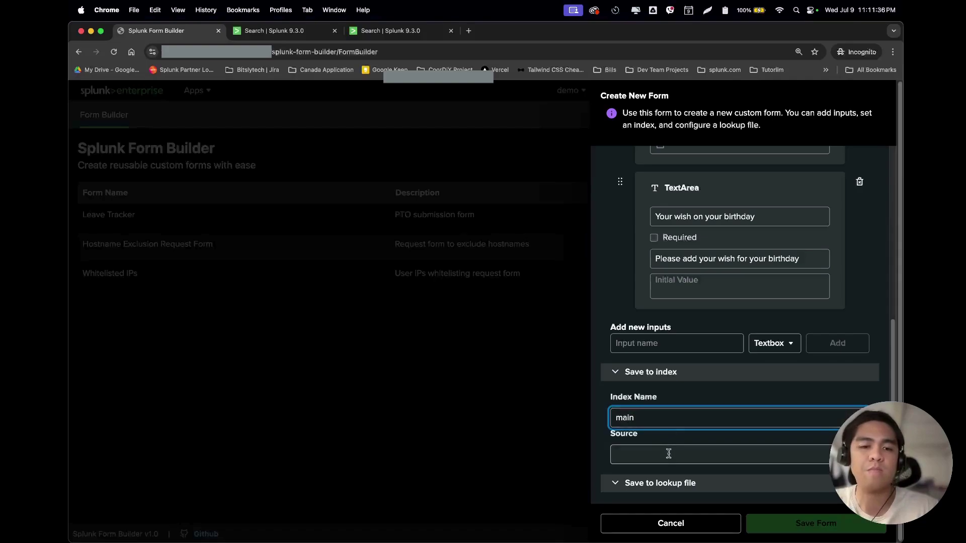
text(d)
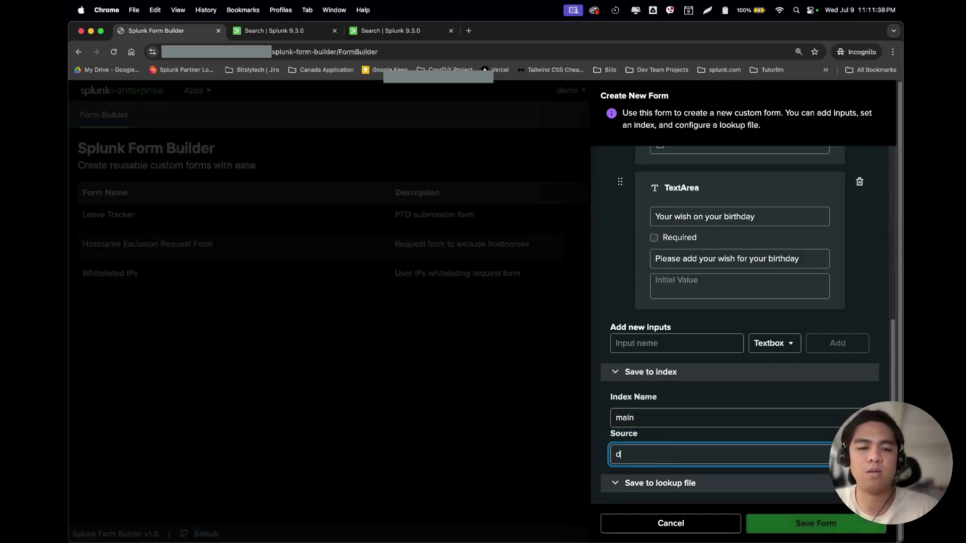
key(BackSpace)
text(demo:birthdays)
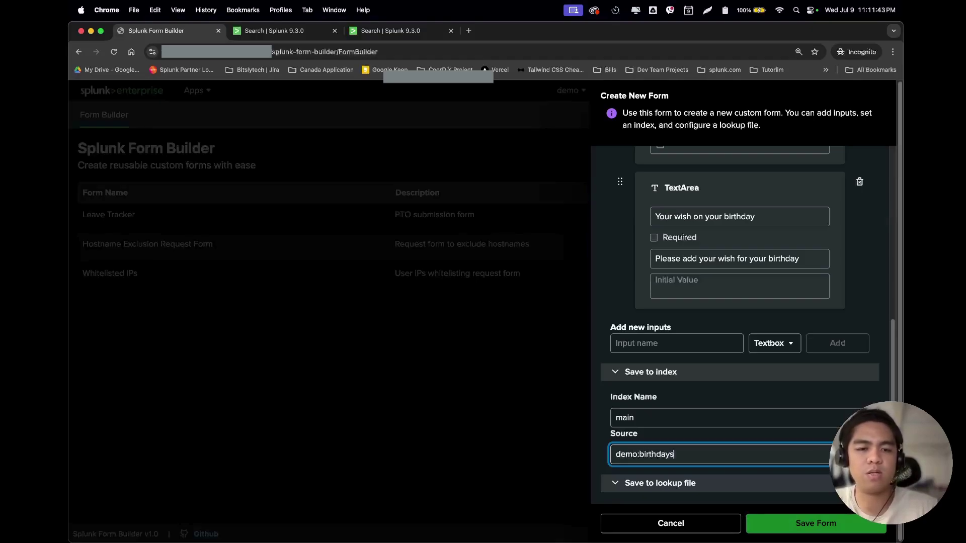
scroll(682, 397, down, 2)
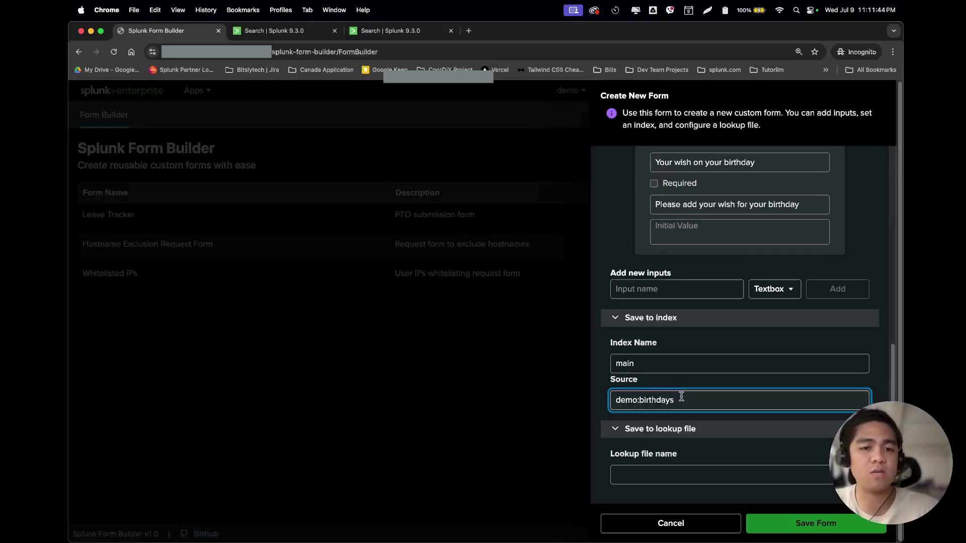
Set the lookup file name to 'birthdays.csv' and save the form
click(673, 470)
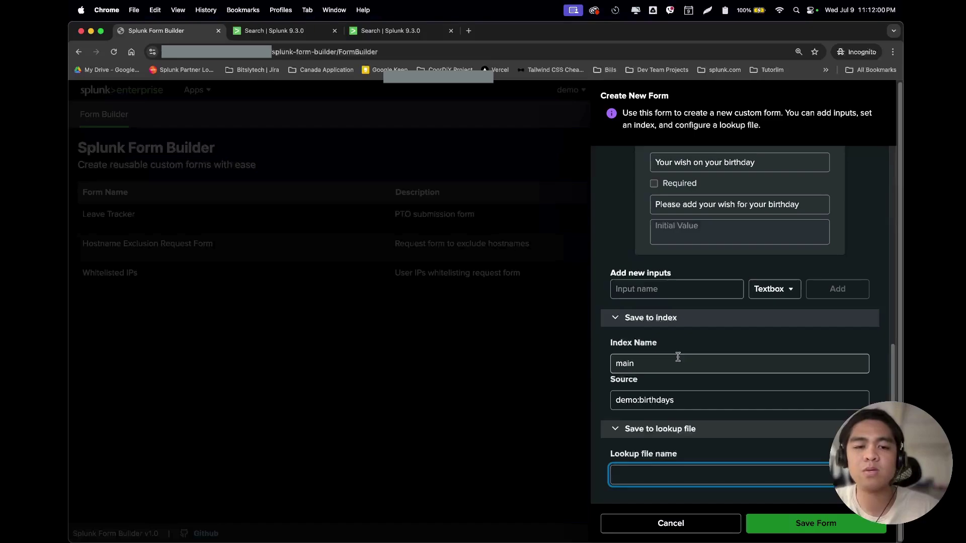
text(birthdays.csv)
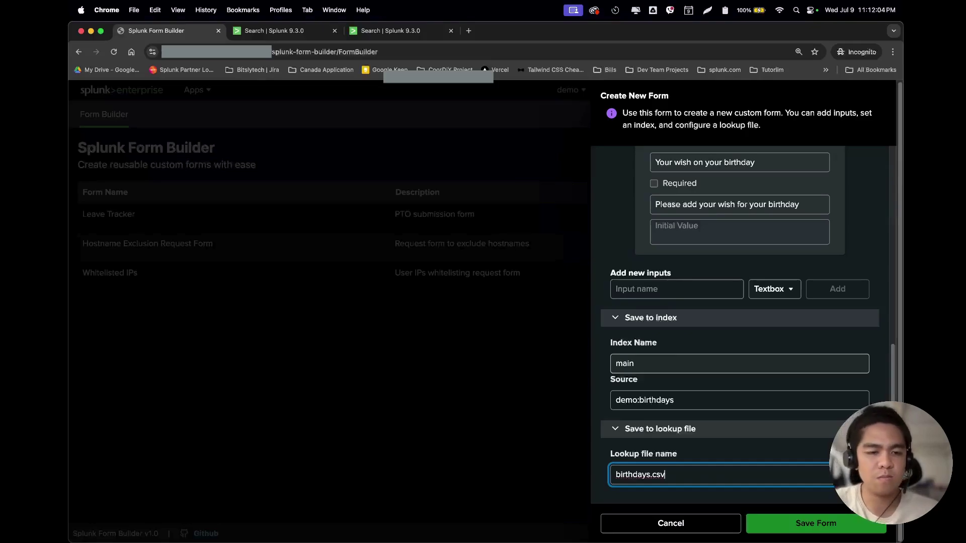
scroll(754, 412, up, 3)
scroll(753, 413, up, 6)
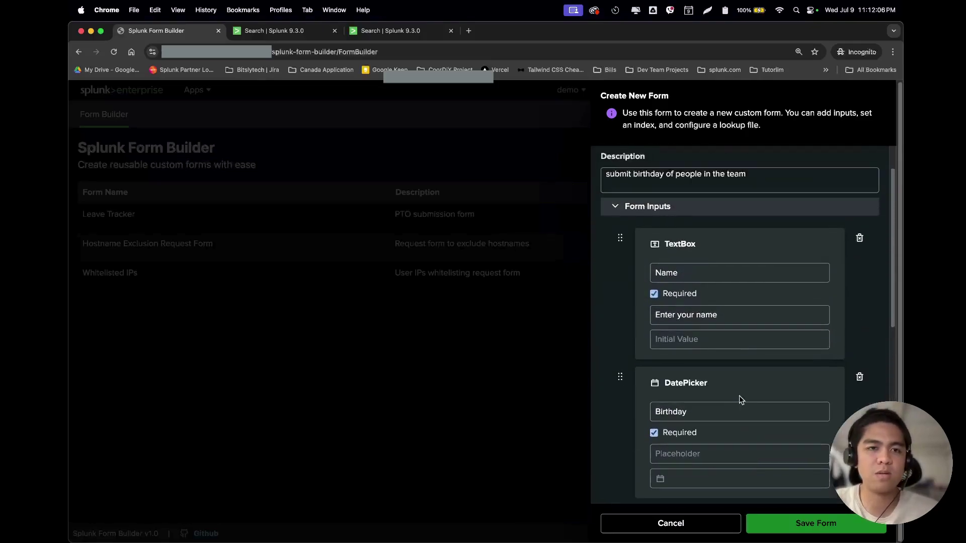
scroll(731, 360, down, 10)
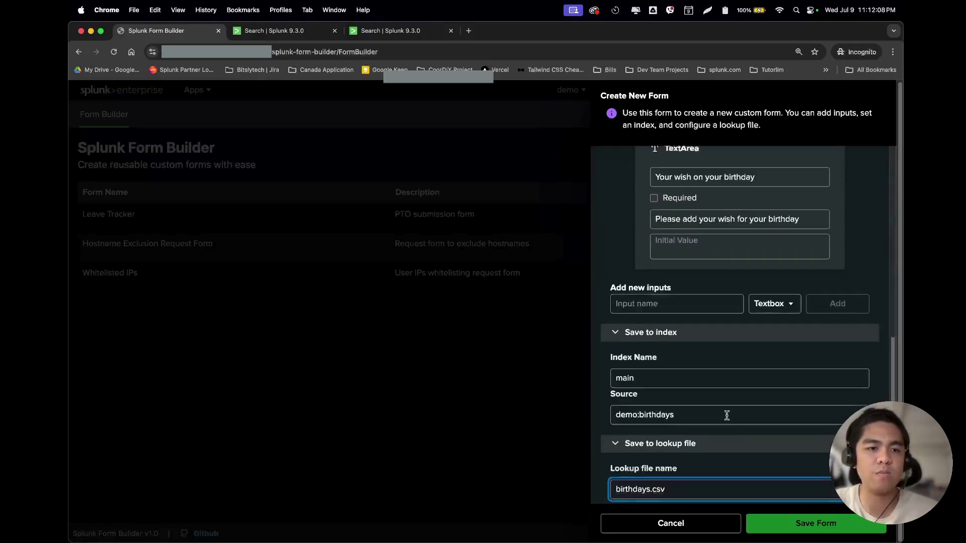
click(808, 524)
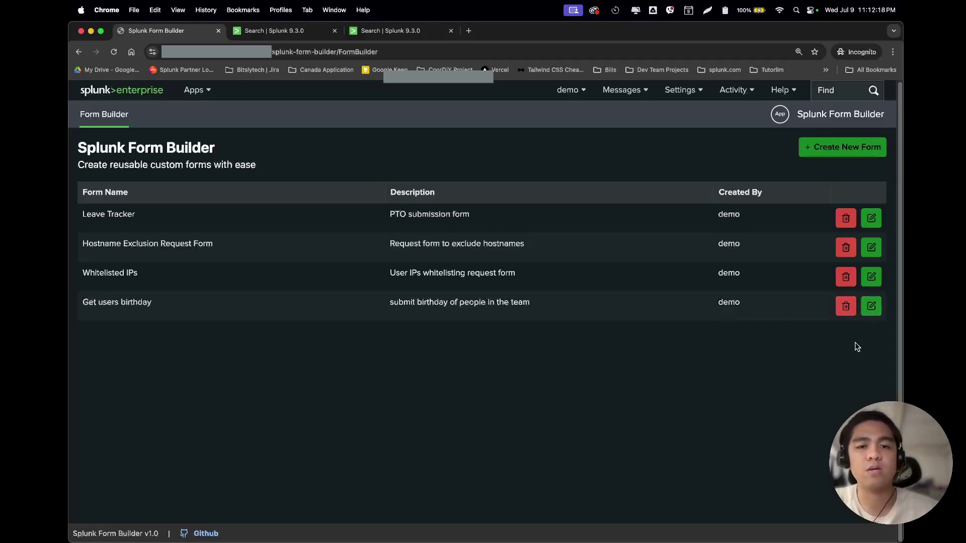
Open the Get users birthday form and check its saved index and source settings
click(873, 312)
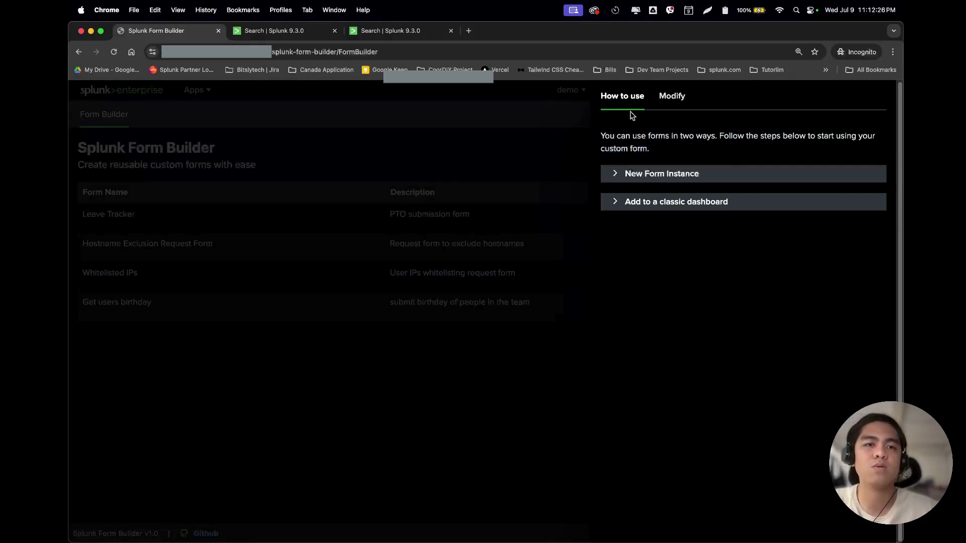
click(672, 97)
scroll(746, 272, down, 1)
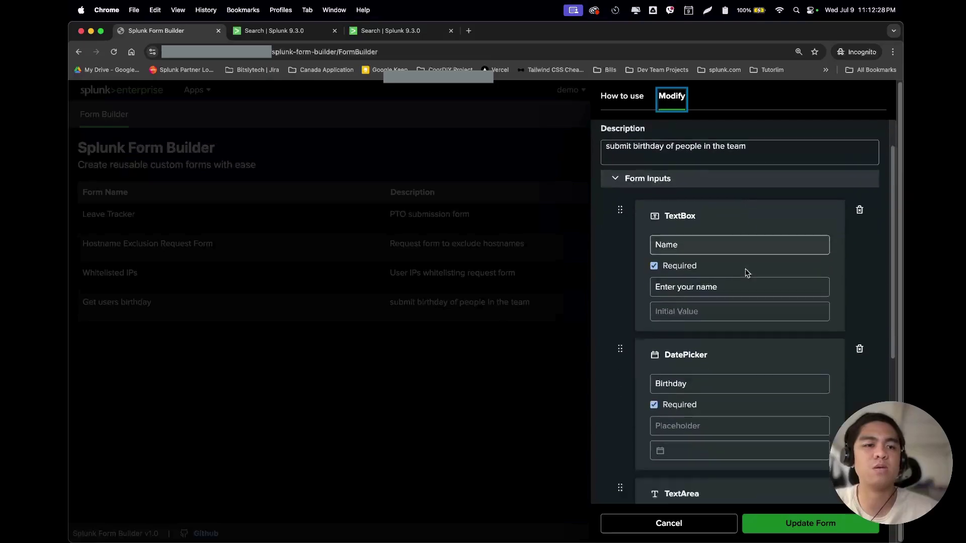
scroll(746, 272, down, 6)
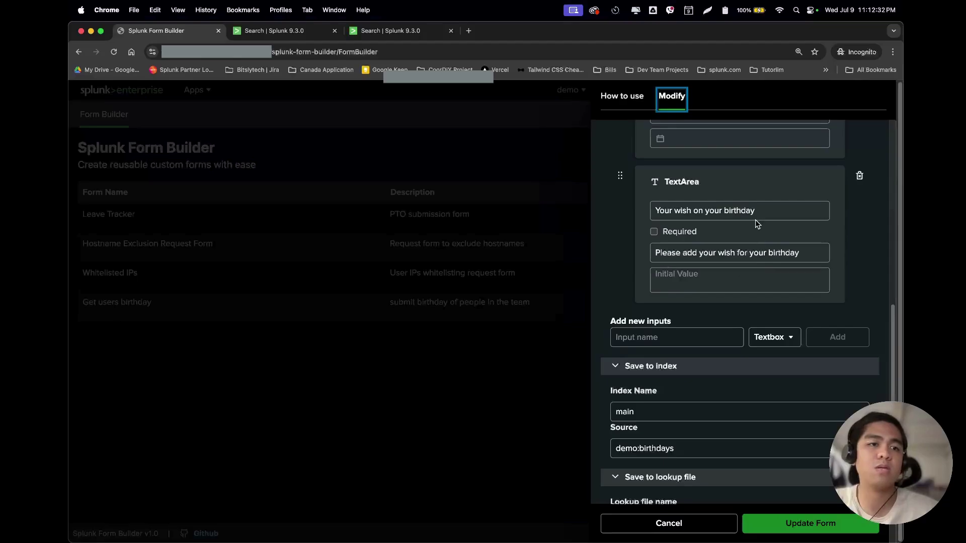
scroll(753, 221, up, 2)
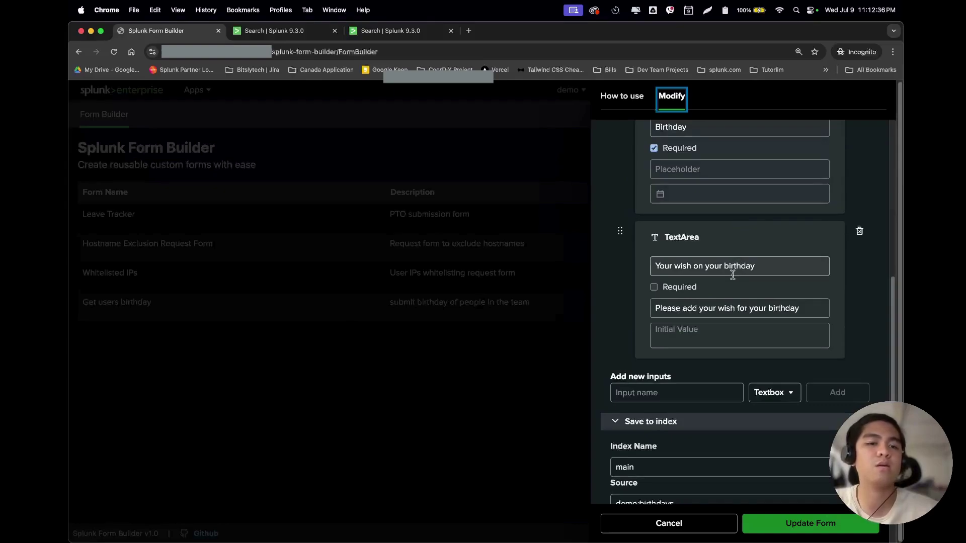
scroll(754, 255, up, 2)
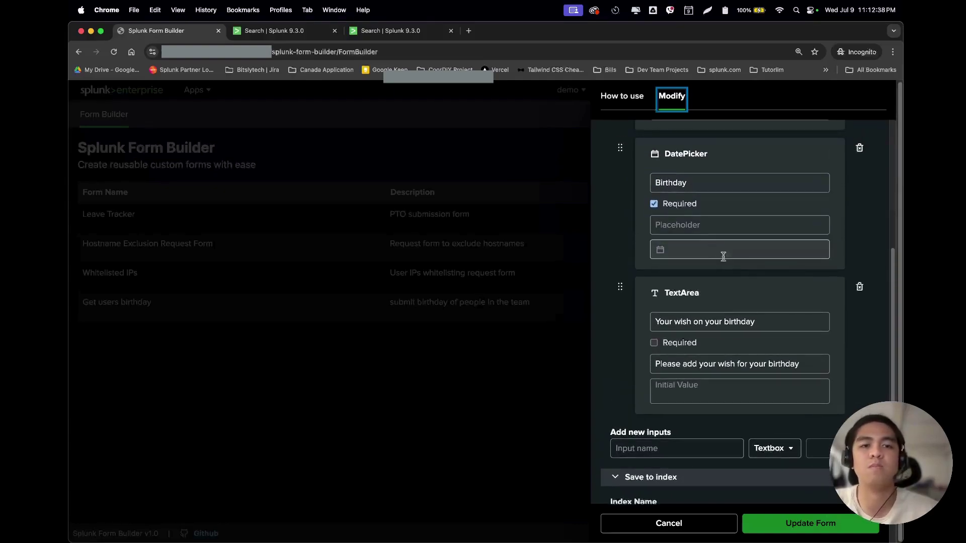
scroll(738, 302, down, 6)
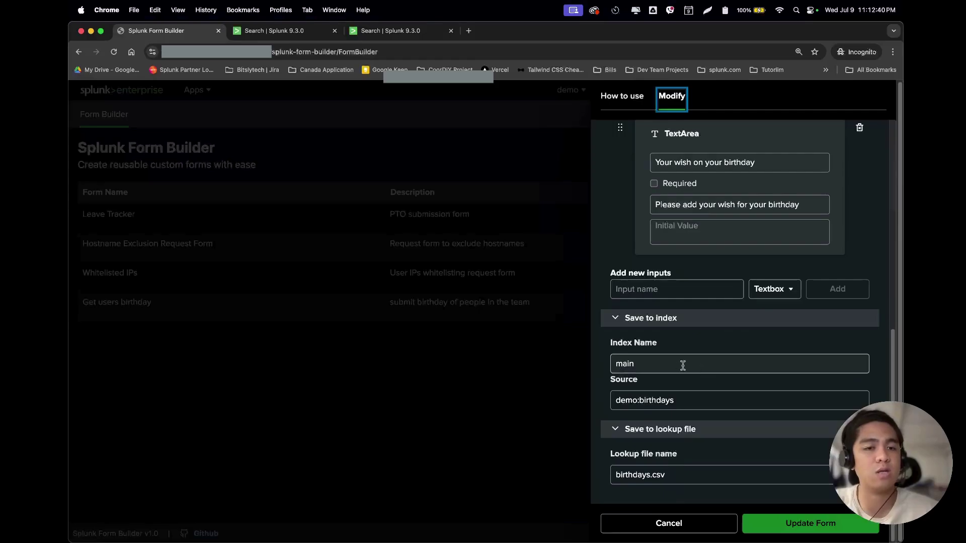
click(684, 366)
click(697, 400)
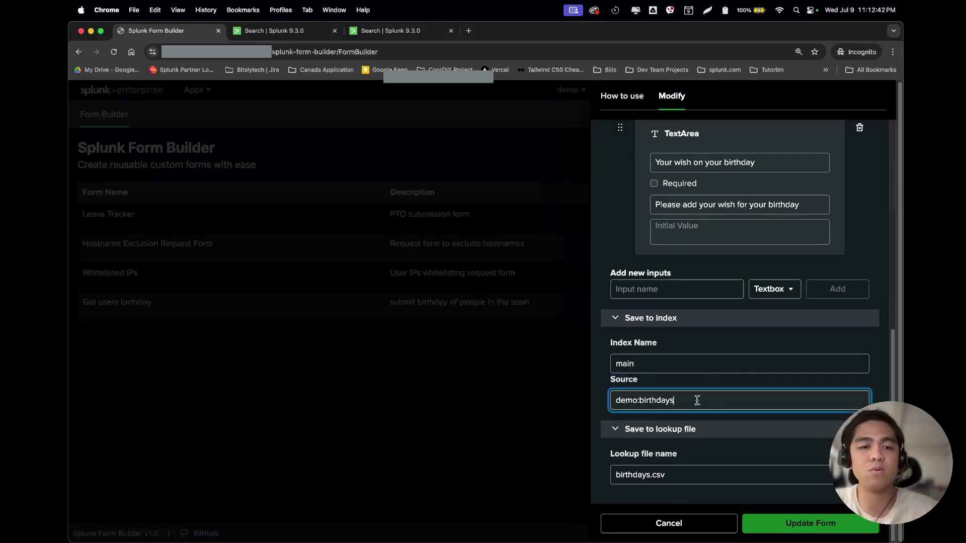
click(661, 365)
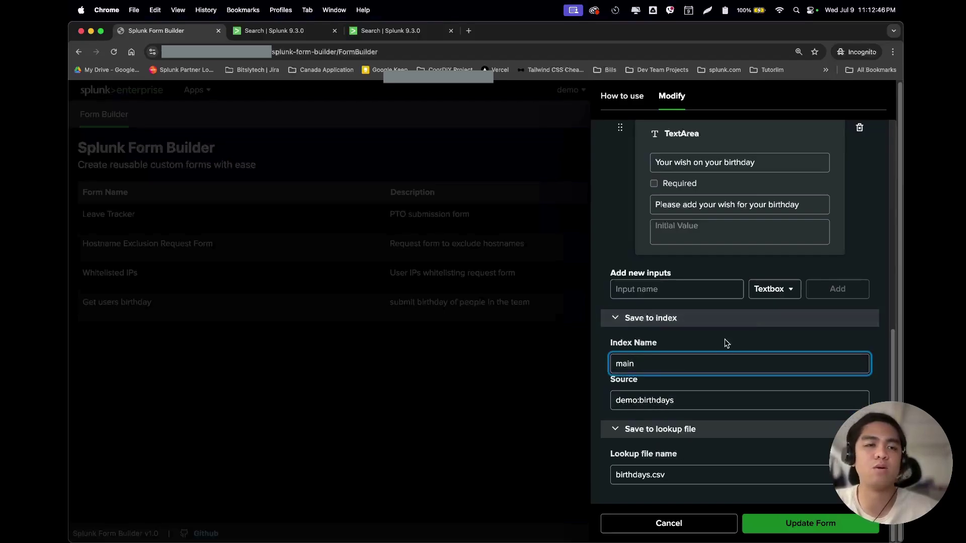
Show the How to use guide expanded to New Form Instance
scroll(721, 341, up, 8)
scroll(721, 342, up, 2)
click(616, 100)
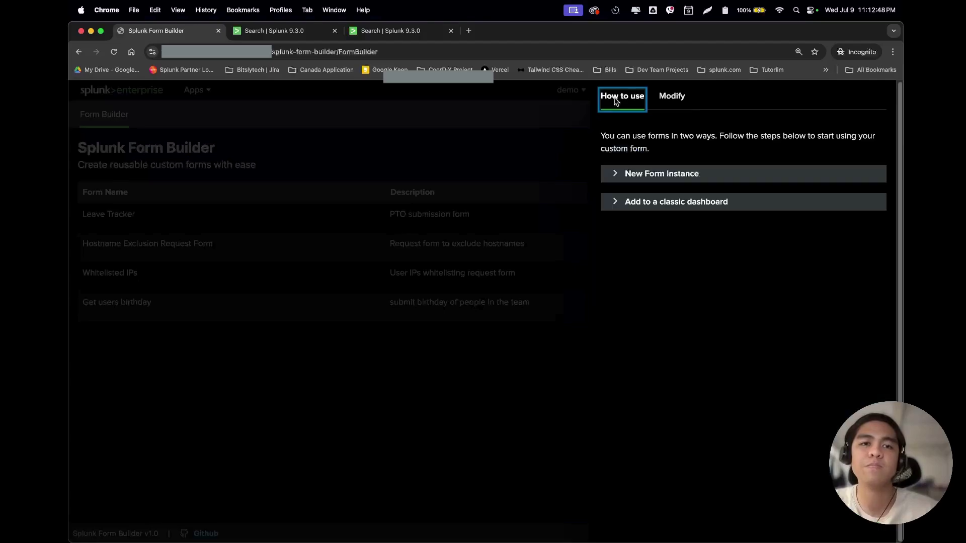
click(616, 175)
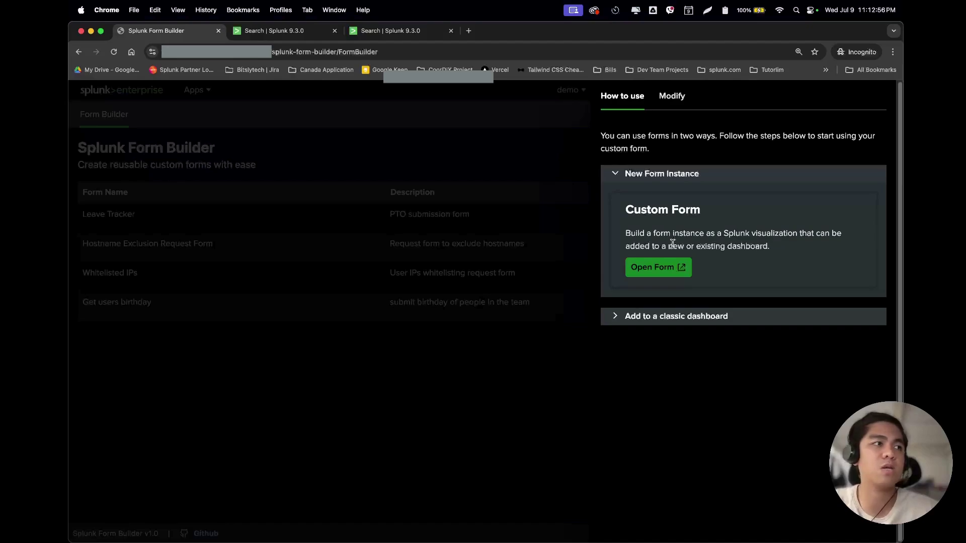
Open the birthday form as a new search visualization
click(658, 269)
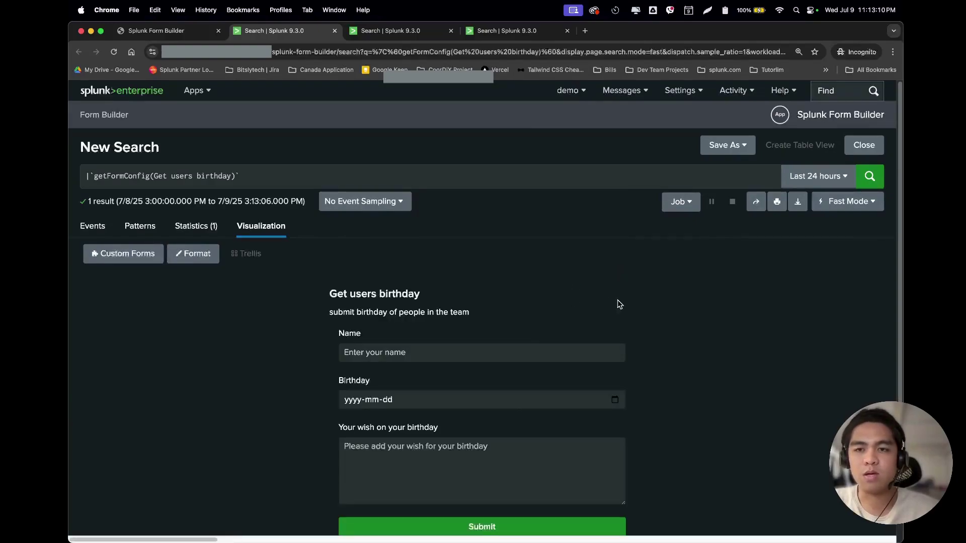
scroll(718, 349, down, 3)
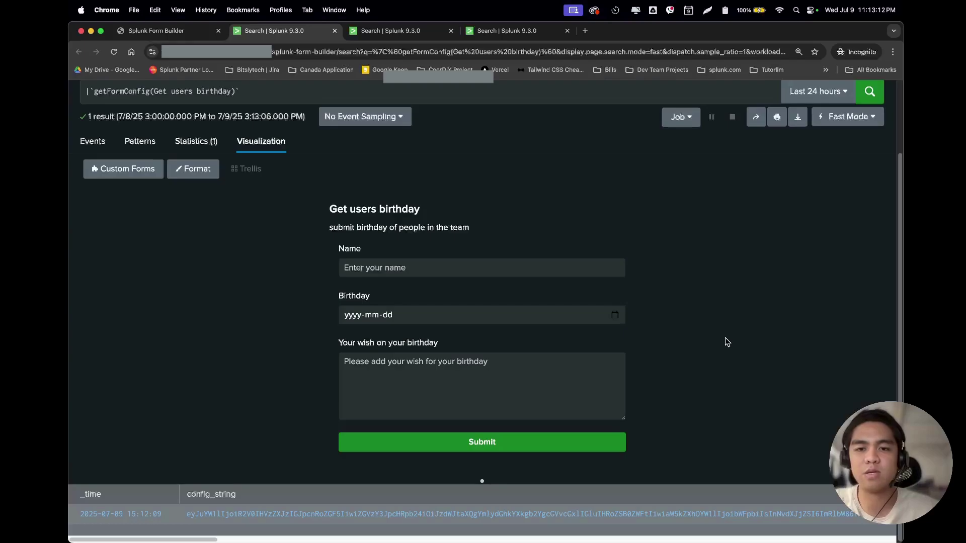
scroll(725, 337, up, 2)
scroll(723, 328, down, 2)
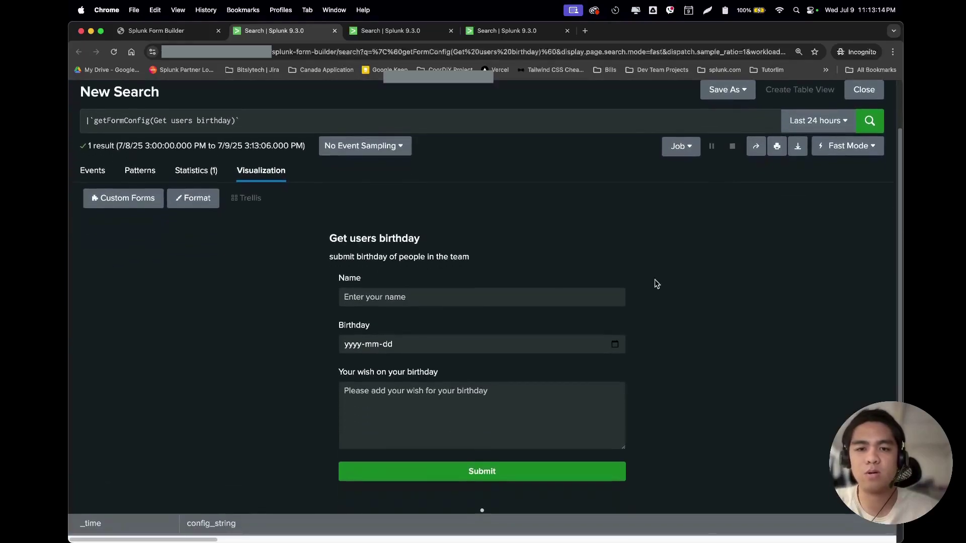
Try the preview's Name field, then open the Format settings
click(508, 299)
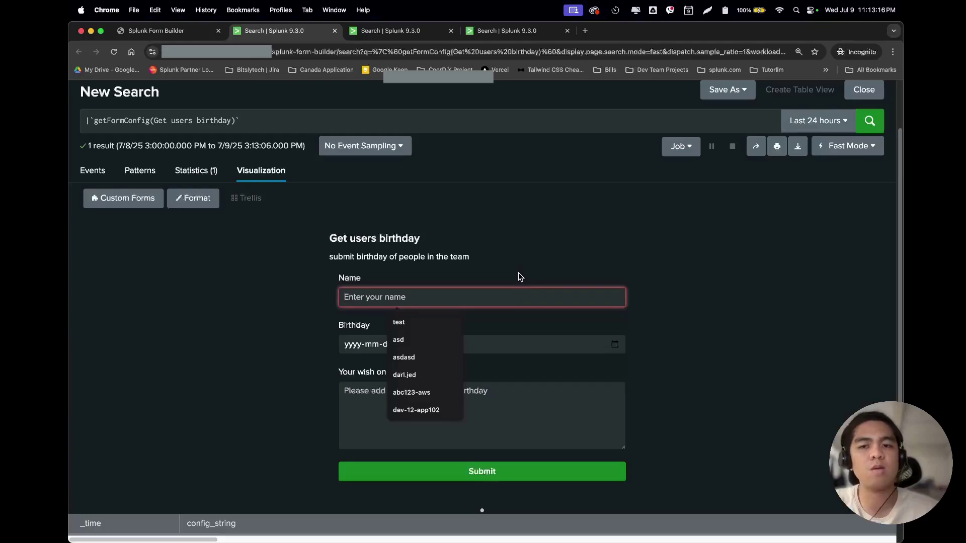
click(458, 297)
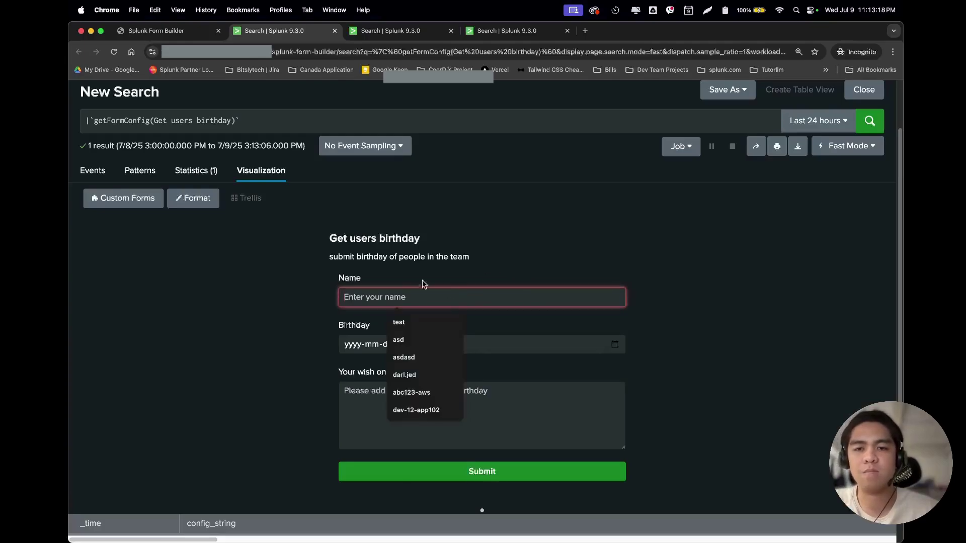
click(367, 276)
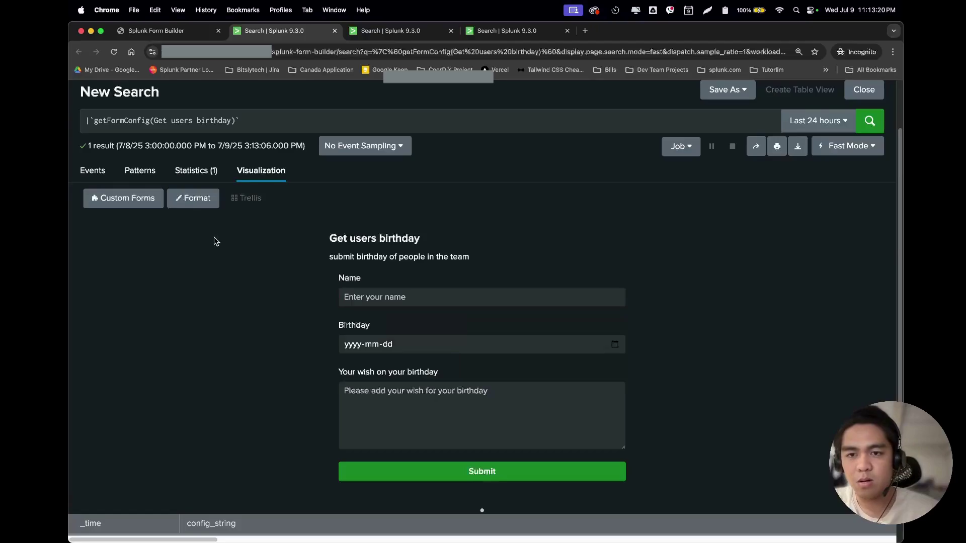
click(196, 201)
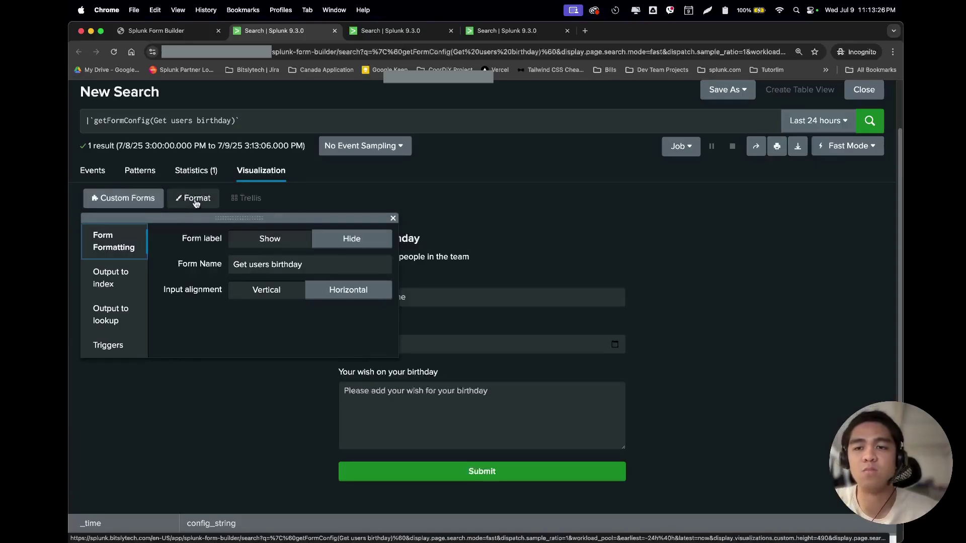
Toggle the form label visibility and input alignment, leaving inputs in a single column
drag(182, 240, 207, 243)
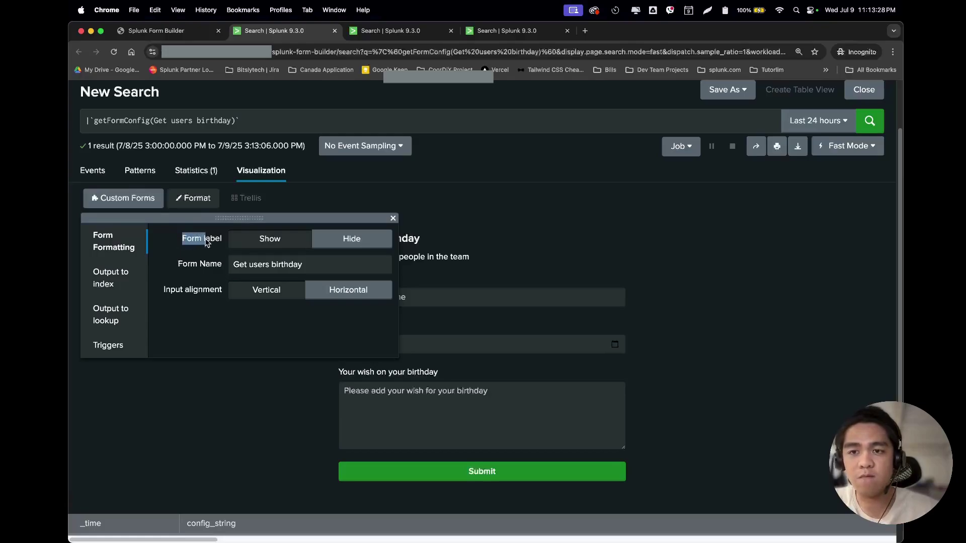
click(206, 243)
drag(271, 218, 624, 128)
click(704, 152)
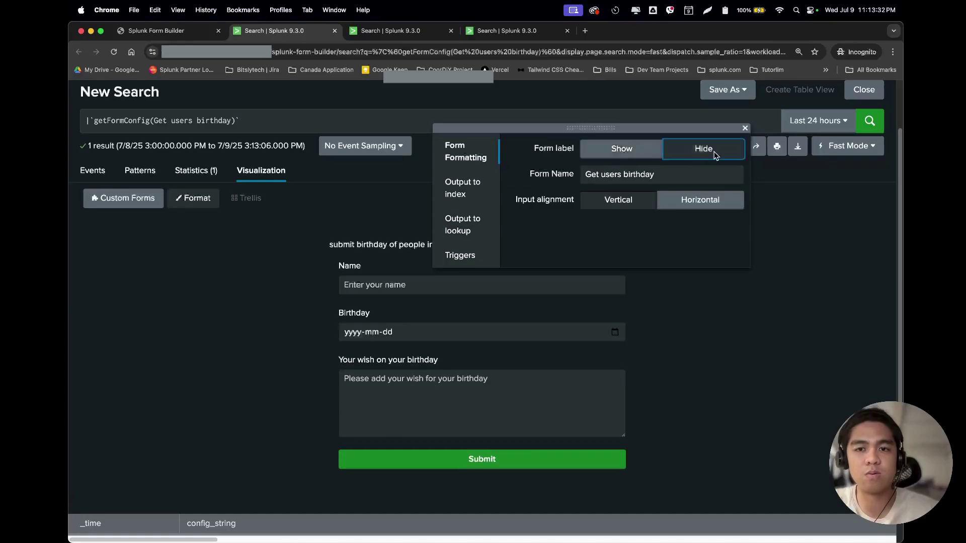
click(637, 154)
click(699, 155)
click(637, 153)
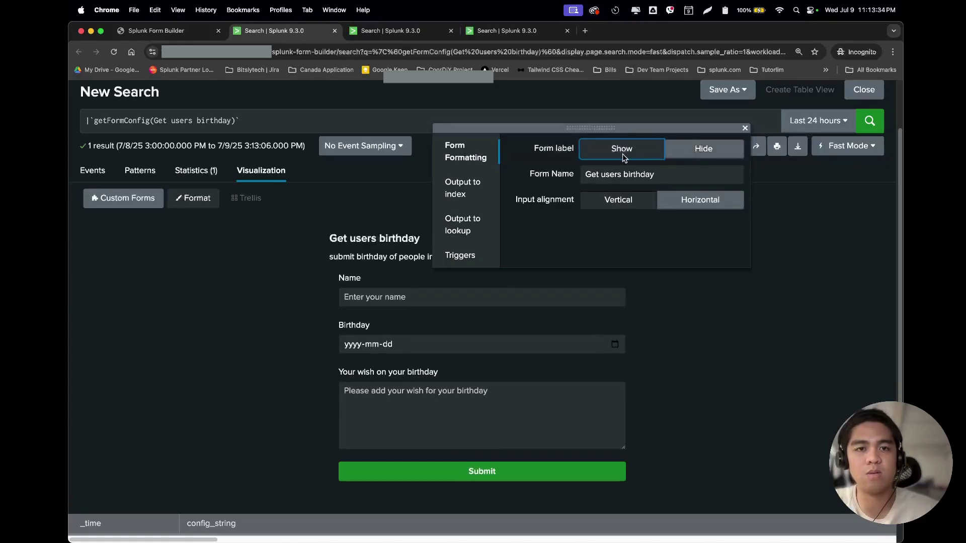
drag(671, 175, 584, 173)
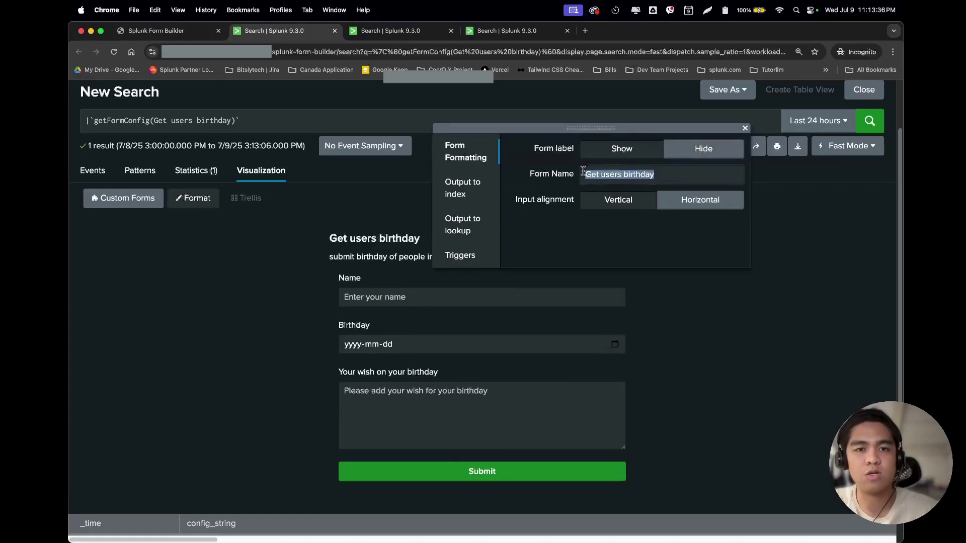
click(693, 175)
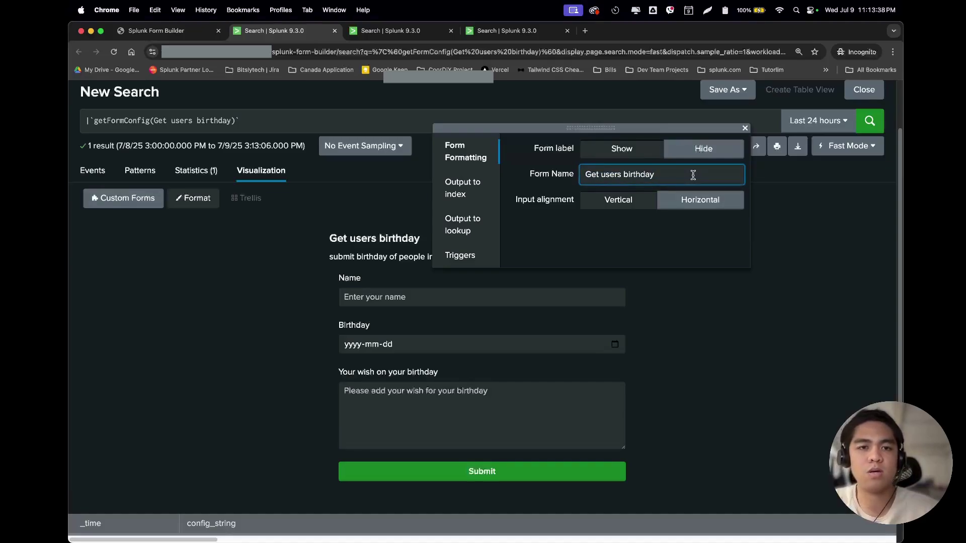
click(700, 205)
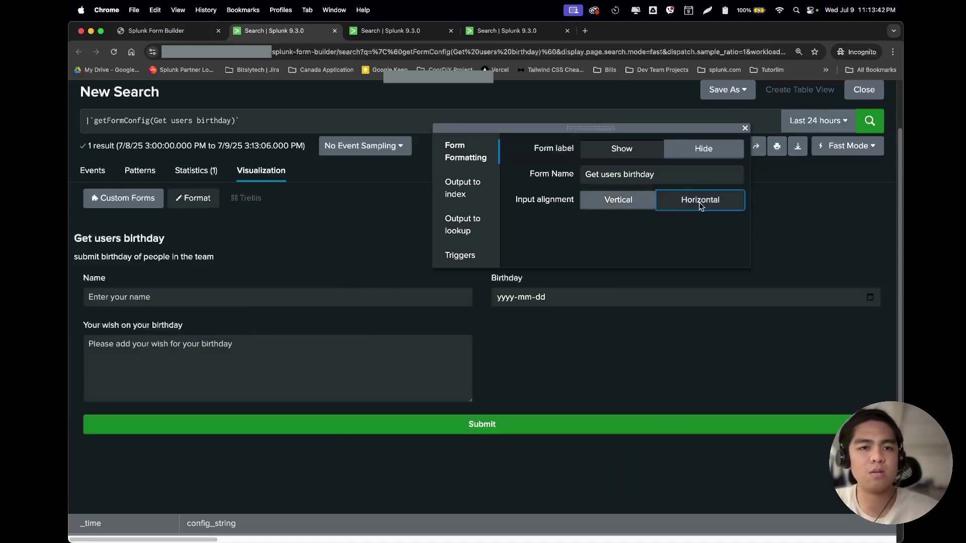
click(622, 204)
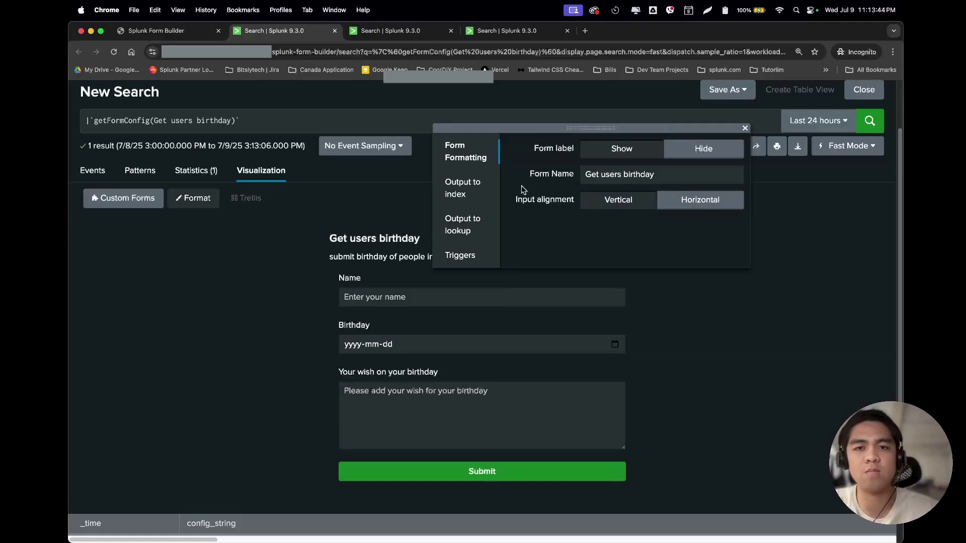
Browse Output to index (main), Output to lookup and Triggers settings, then close the panel
click(476, 190)
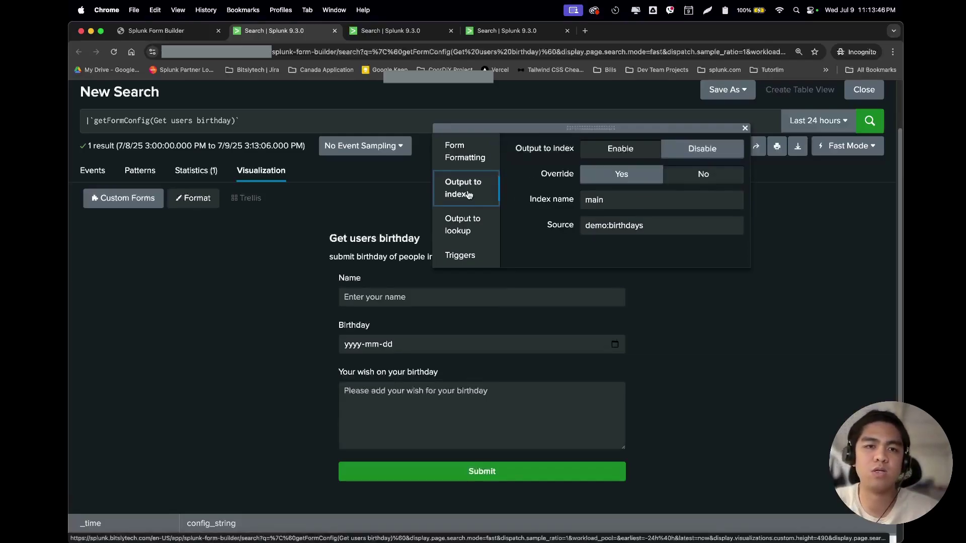
click(622, 202)
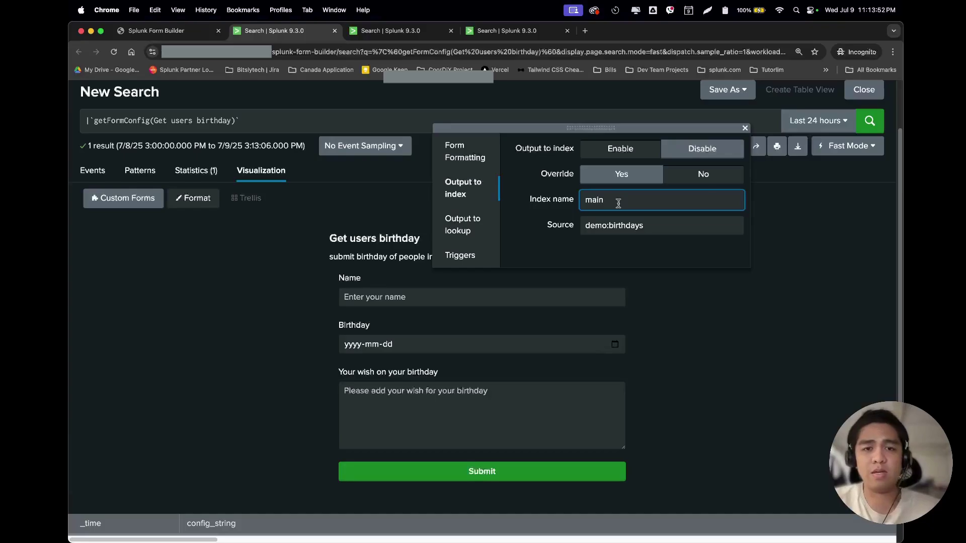
click(463, 226)
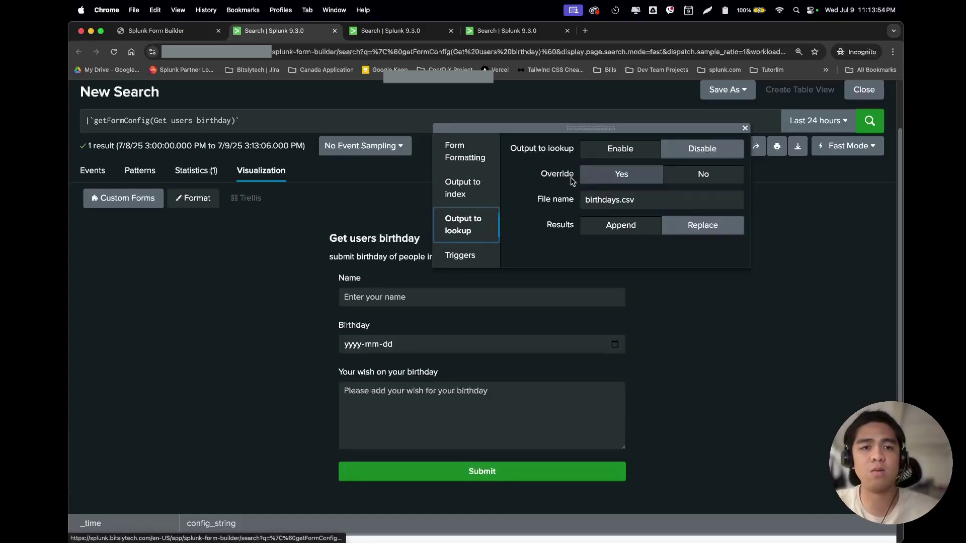
click(461, 255)
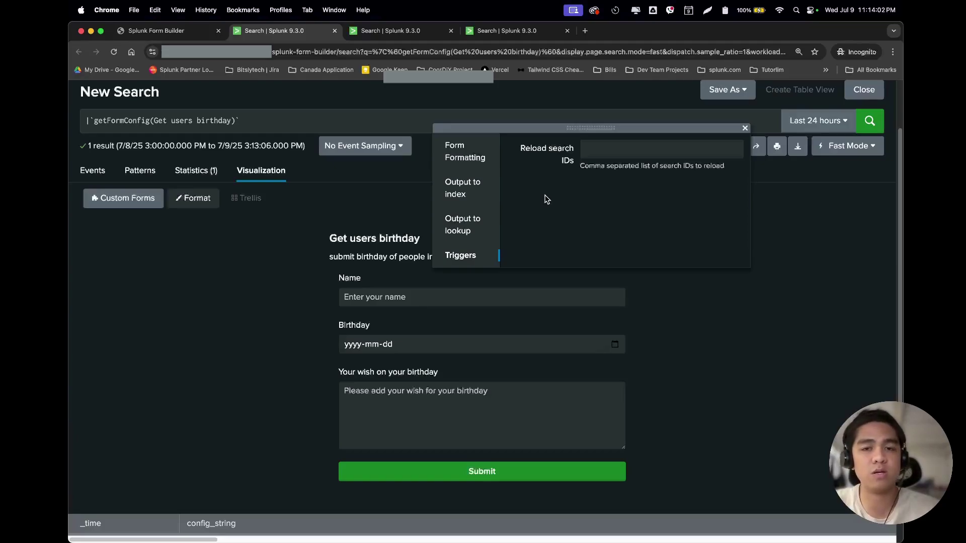
click(466, 157)
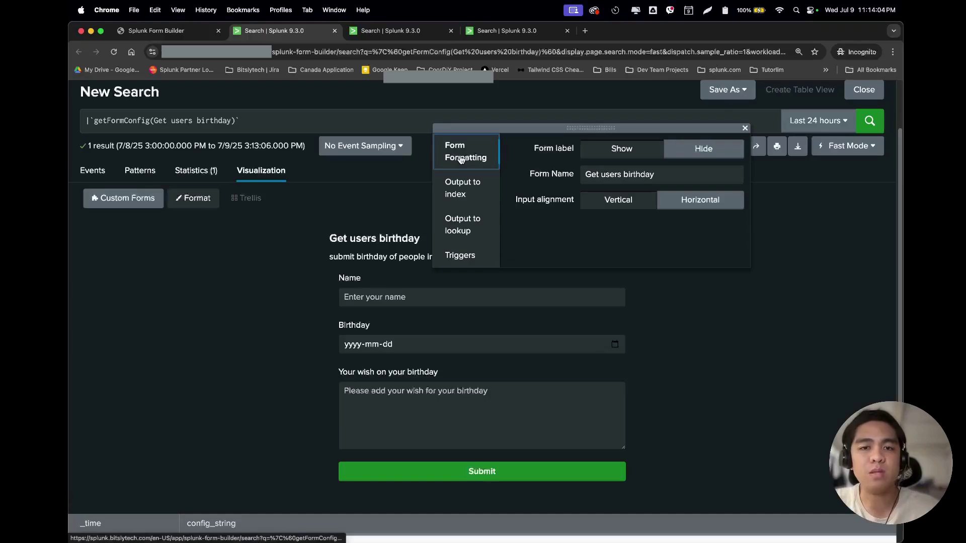
click(290, 277)
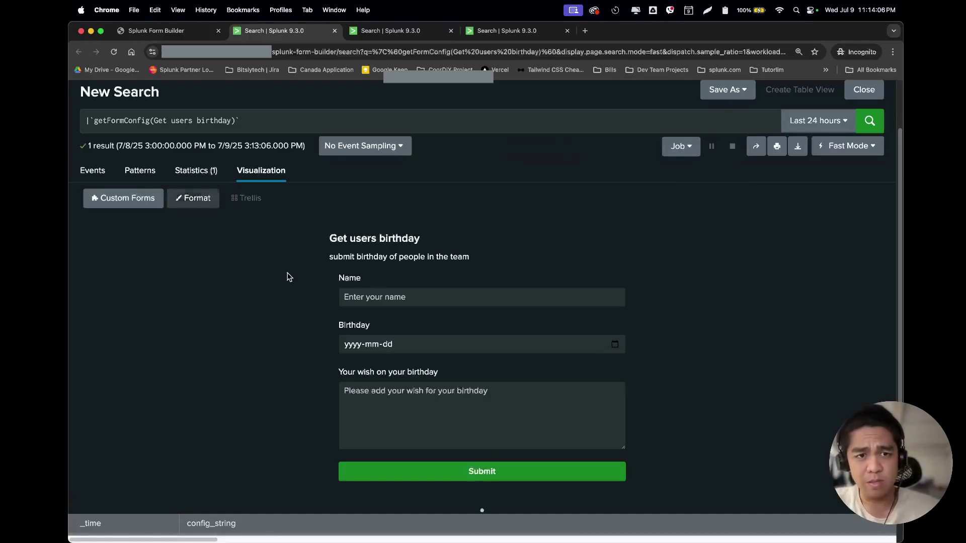
Enter a person's name and set the birthday to 2008-08-09
click(391, 293)
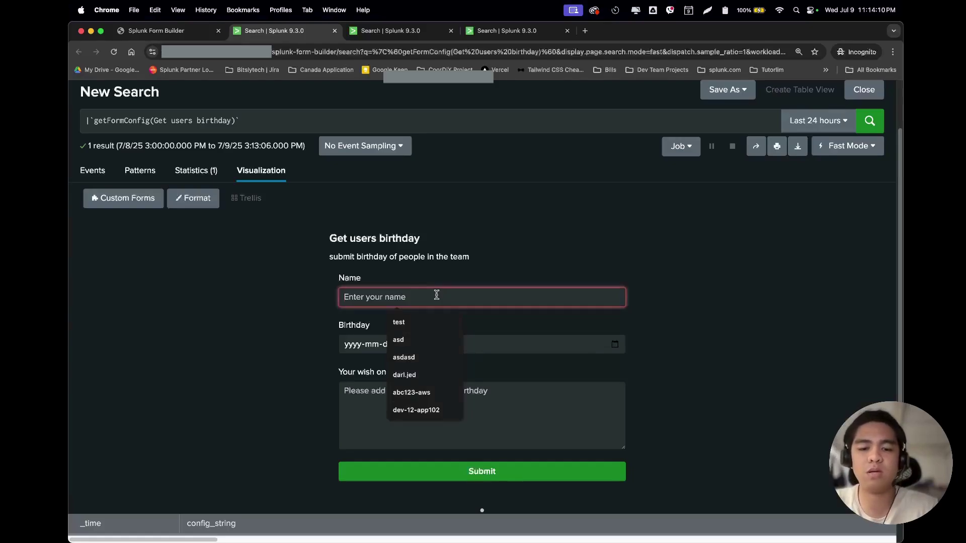
text(Dar)
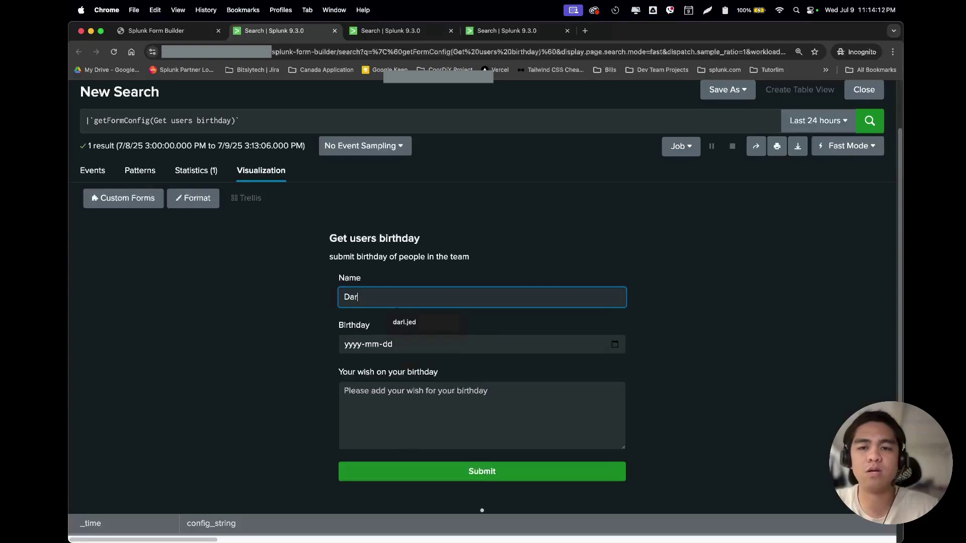
text(l Jed)
key(Tab)
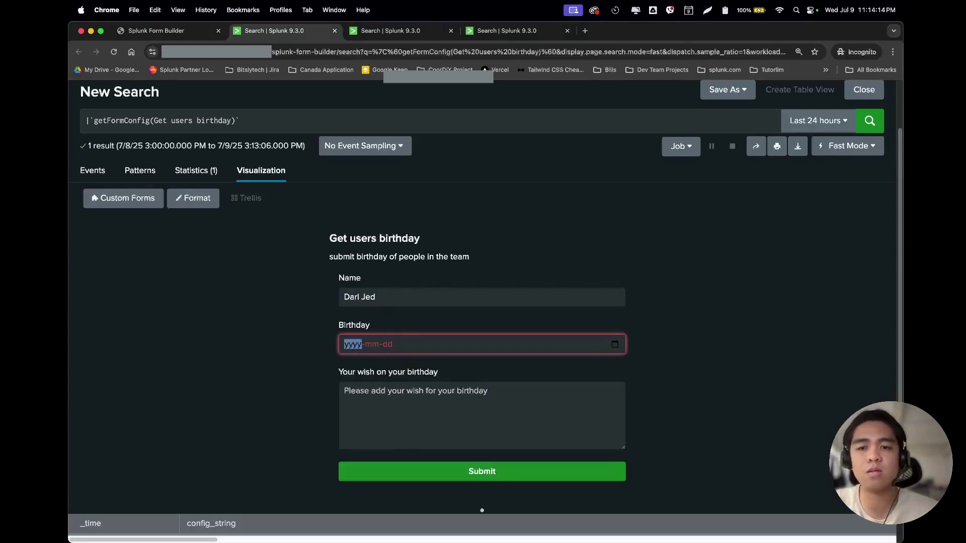
click(615, 345)
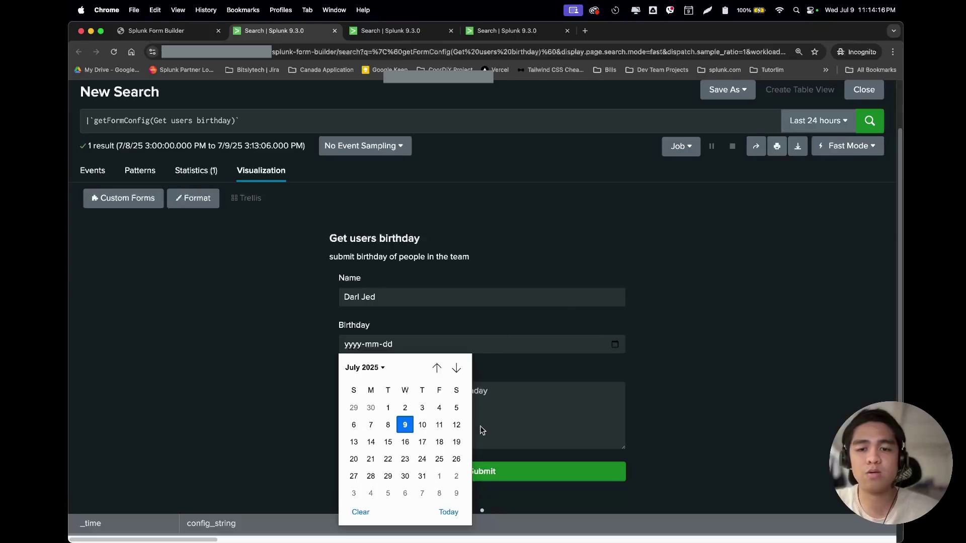
click(456, 493)
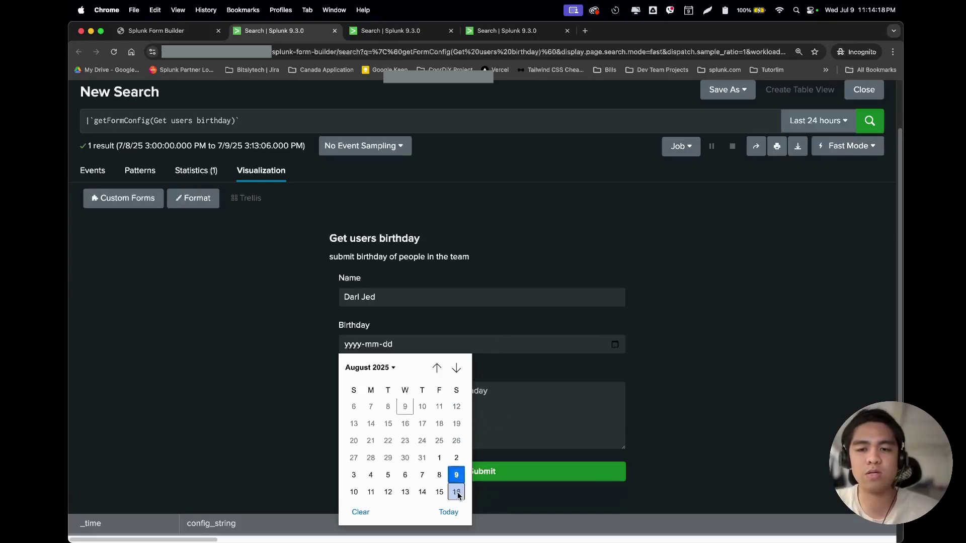
click(405, 347)
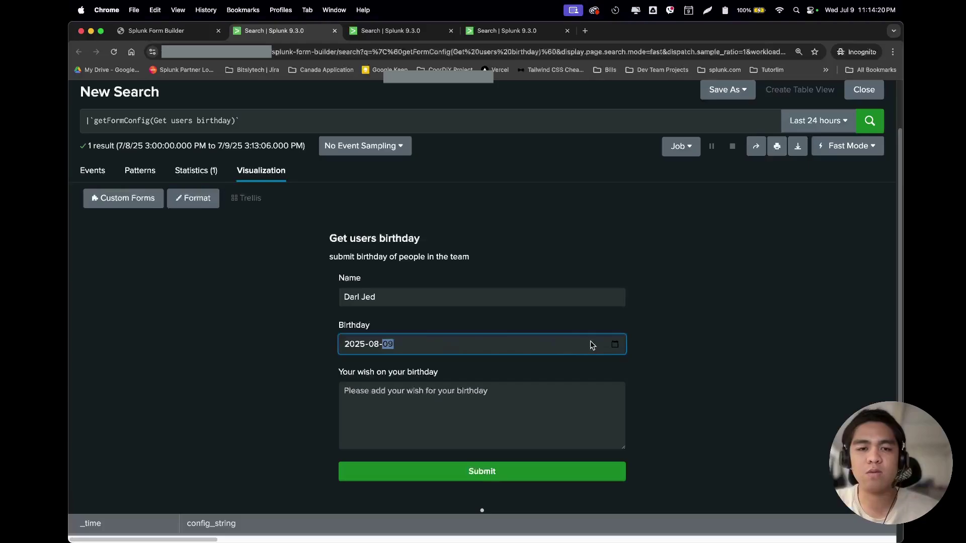
click(615, 345)
click(368, 368)
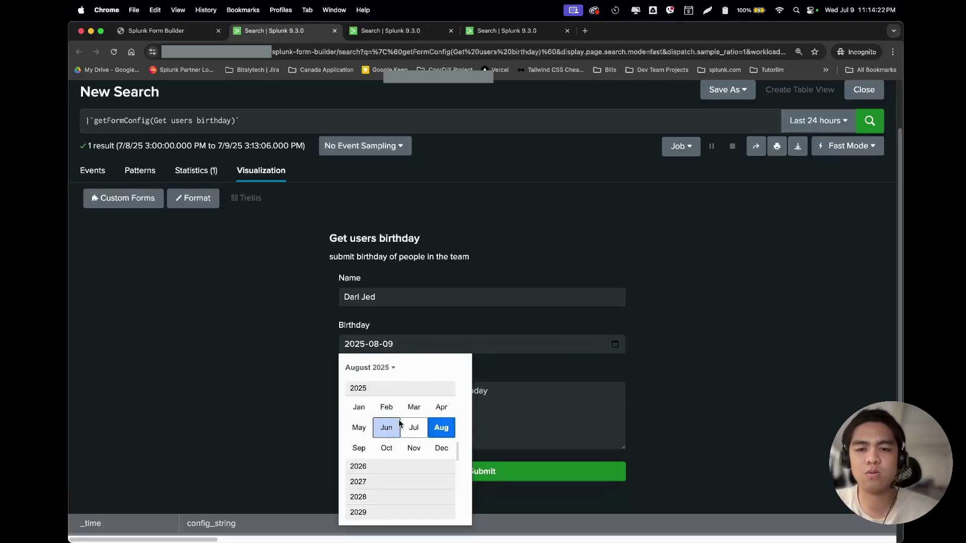
scroll(374, 465, up, 5)
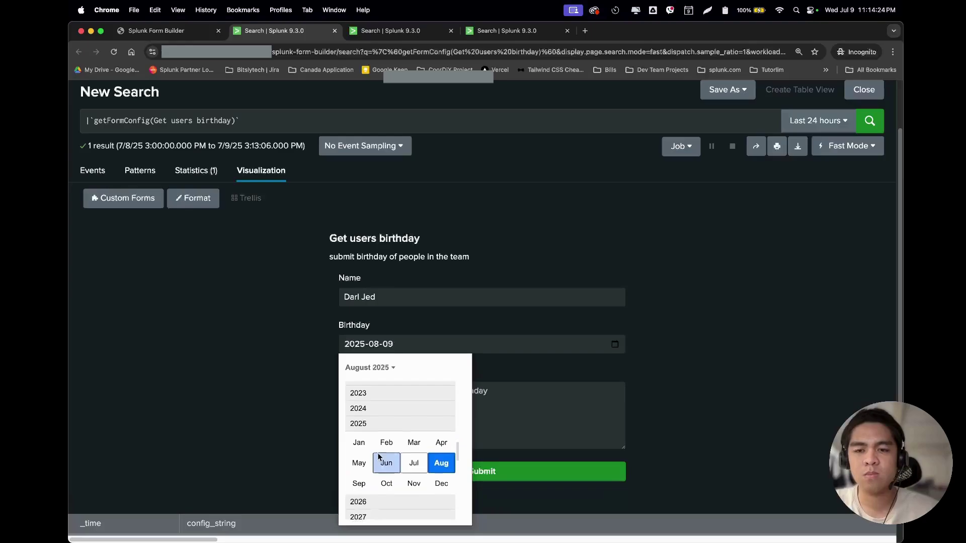
scroll(384, 436, up, 10)
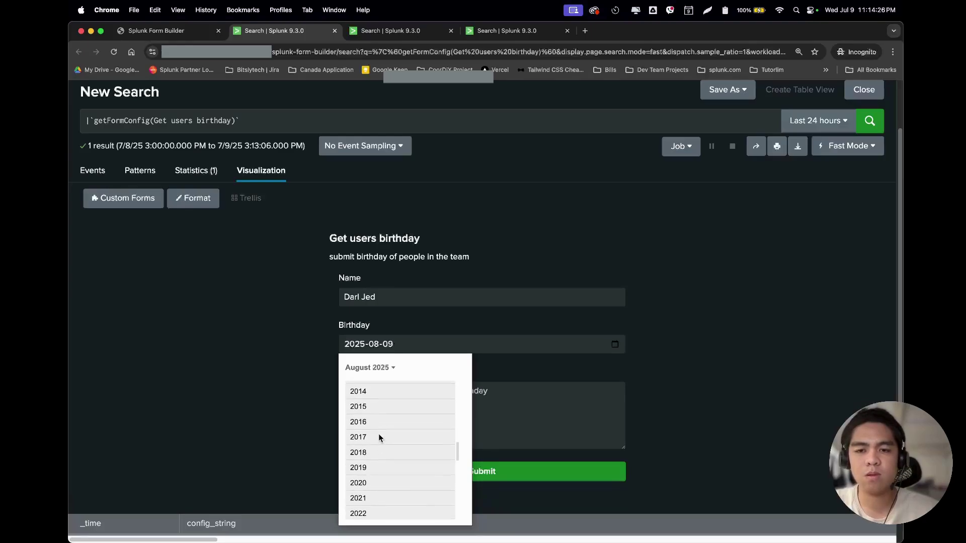
click(369, 401)
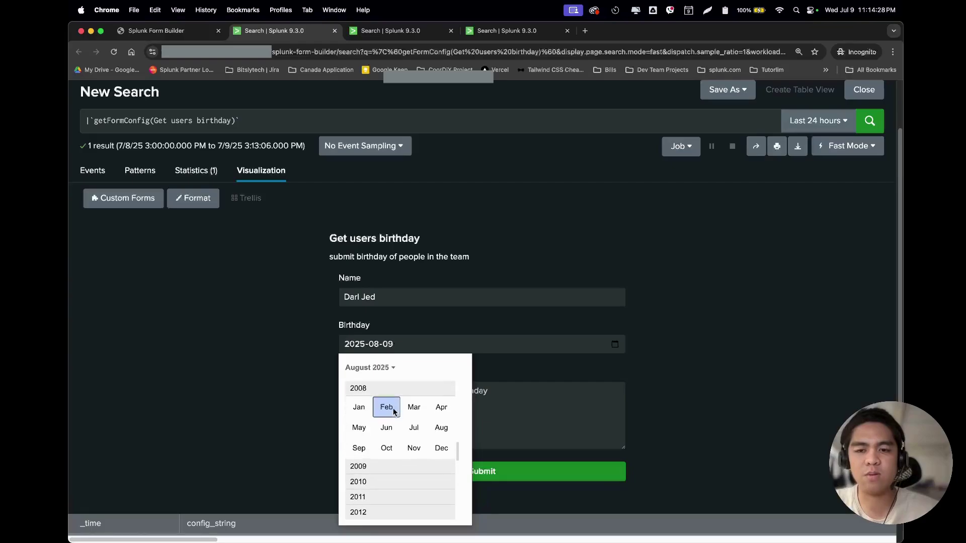
click(413, 428)
click(458, 492)
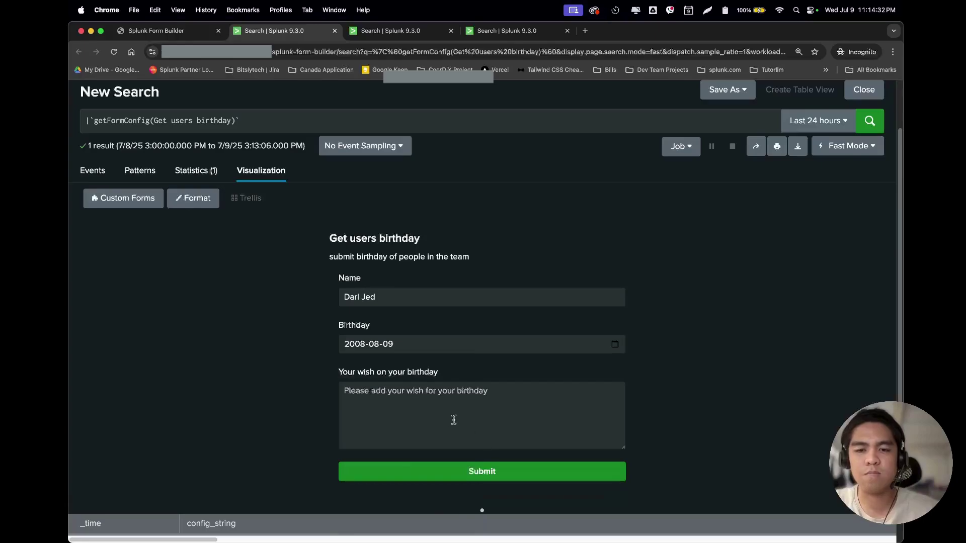
Enter 'world peace' as the birthday wish
click(464, 411)
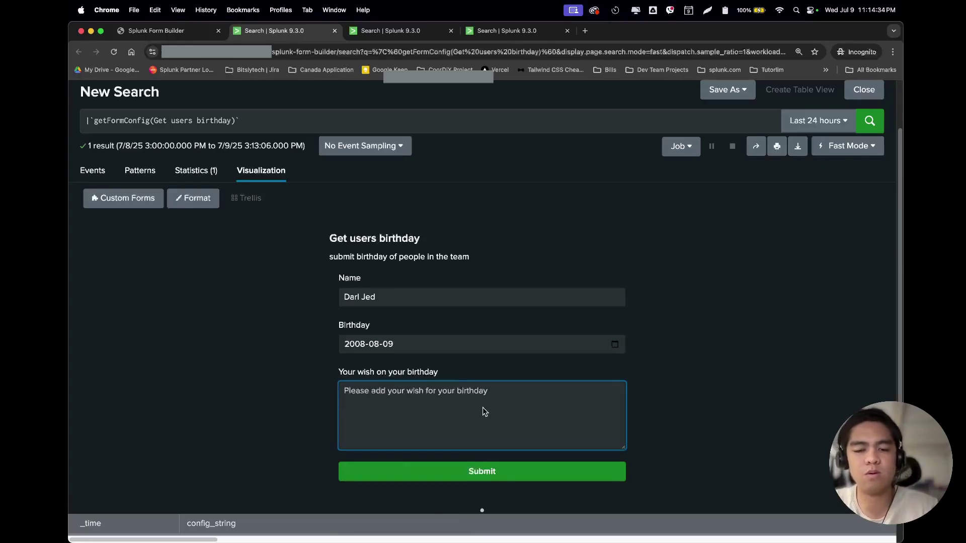
text(Peas)
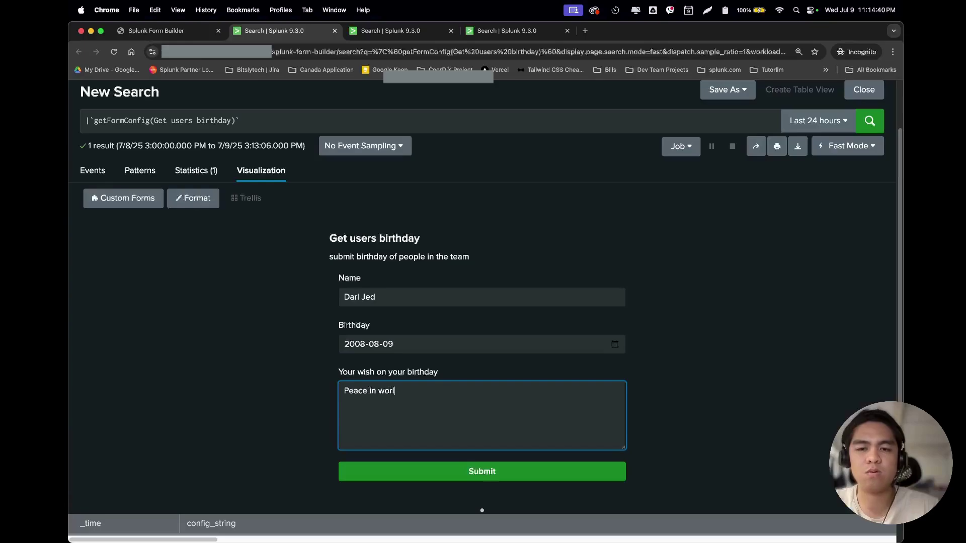
key(super+a)
text(w)
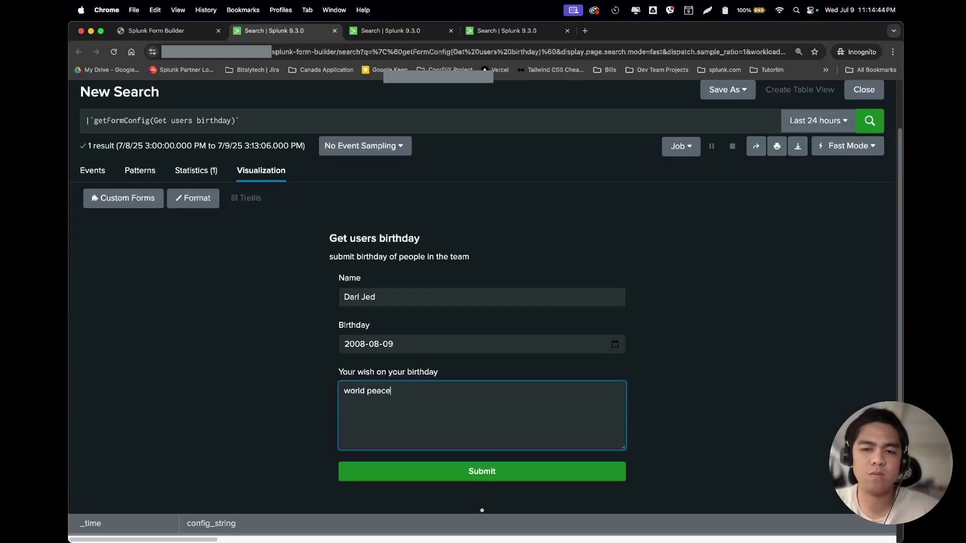
click(717, 390)
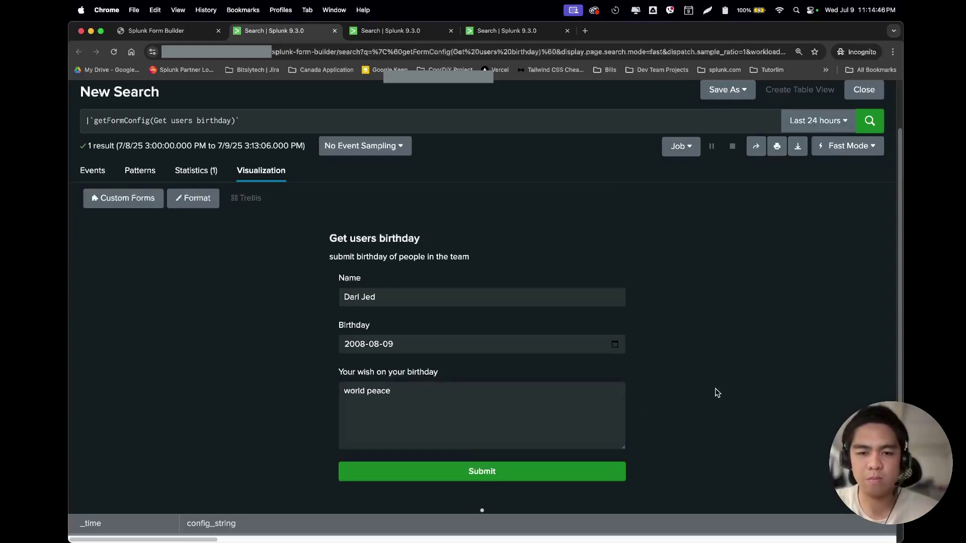
Submit the birthday entry, confirm it, and acknowledge the success alert
click(510, 480)
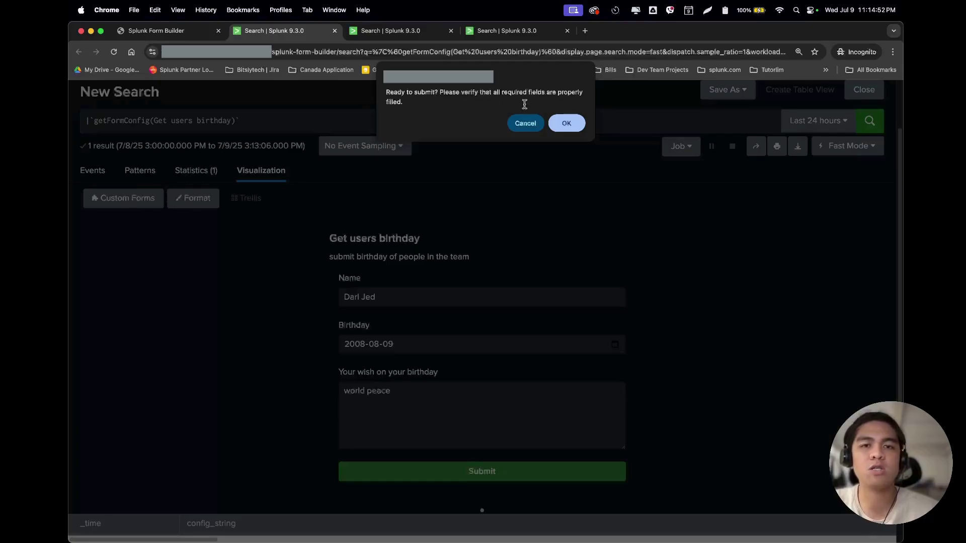
click(566, 125)
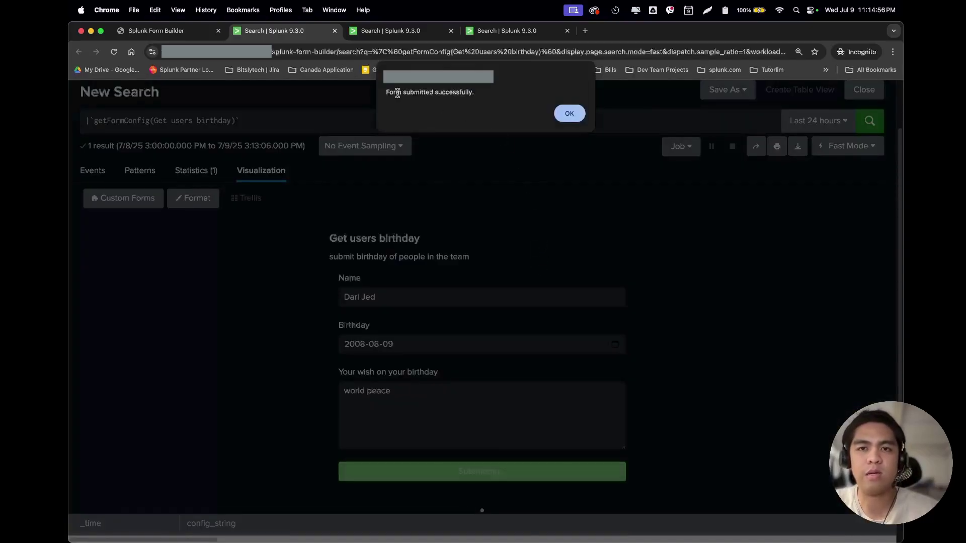
drag(398, 93, 470, 93)
click(500, 93)
click(568, 113)
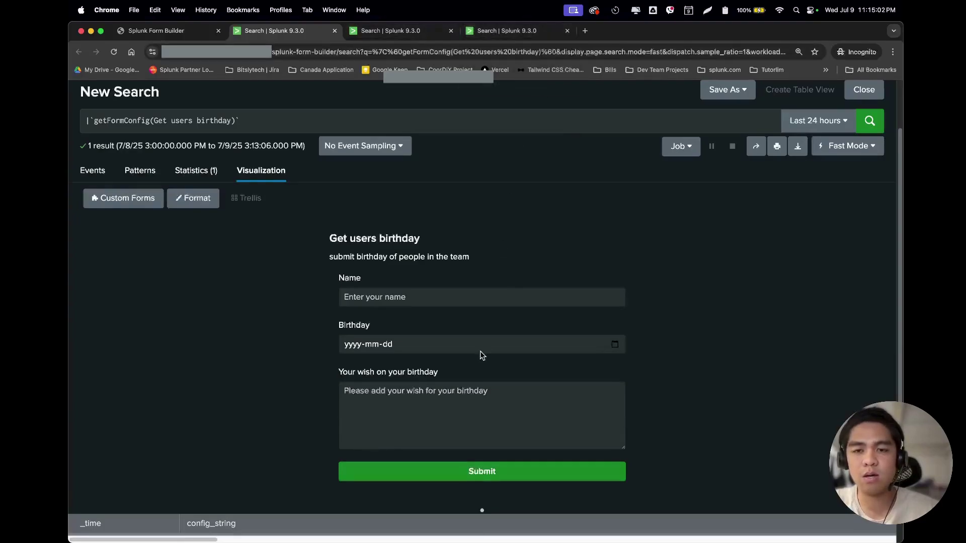
Copy the Source value demo:birthdays from the form's Output to index settings
click(193, 197)
click(112, 278)
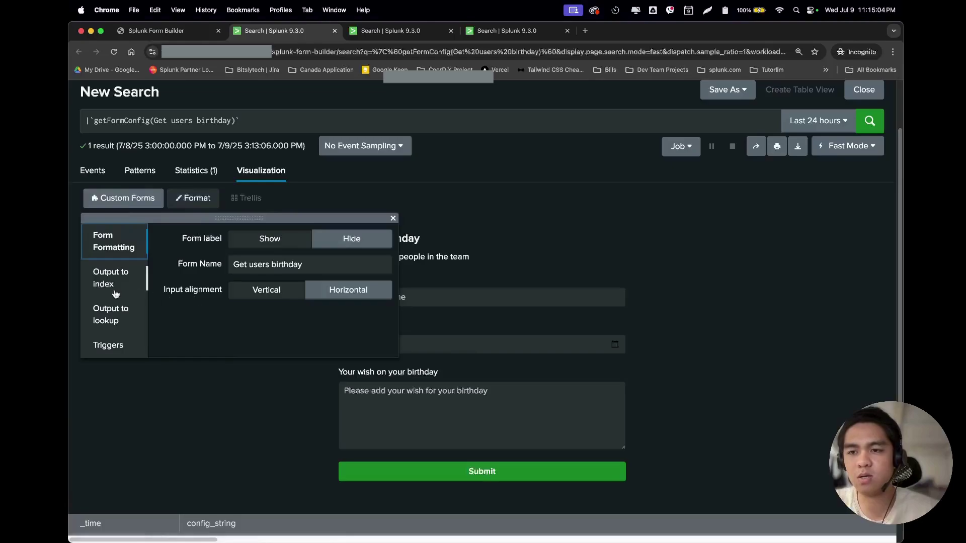
double_click(260, 292)
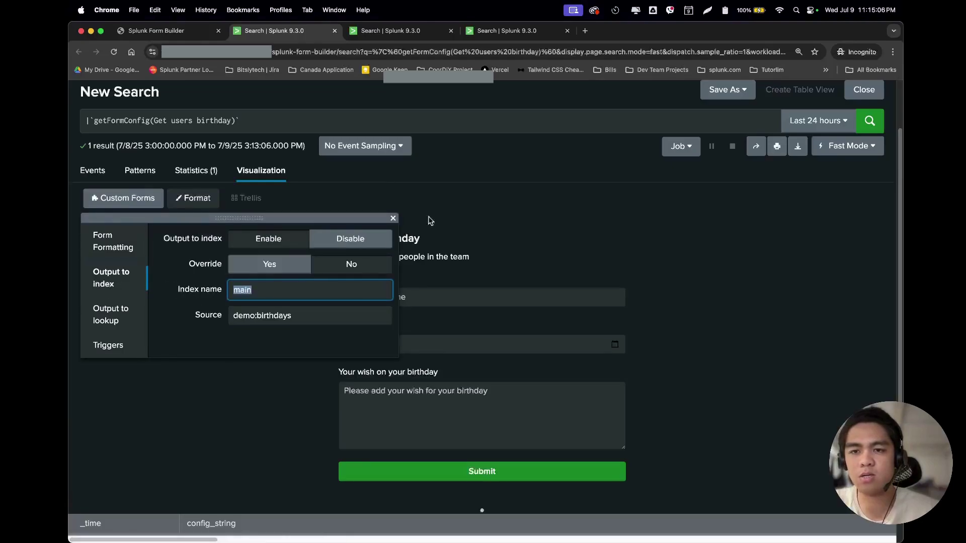
click(523, 31)
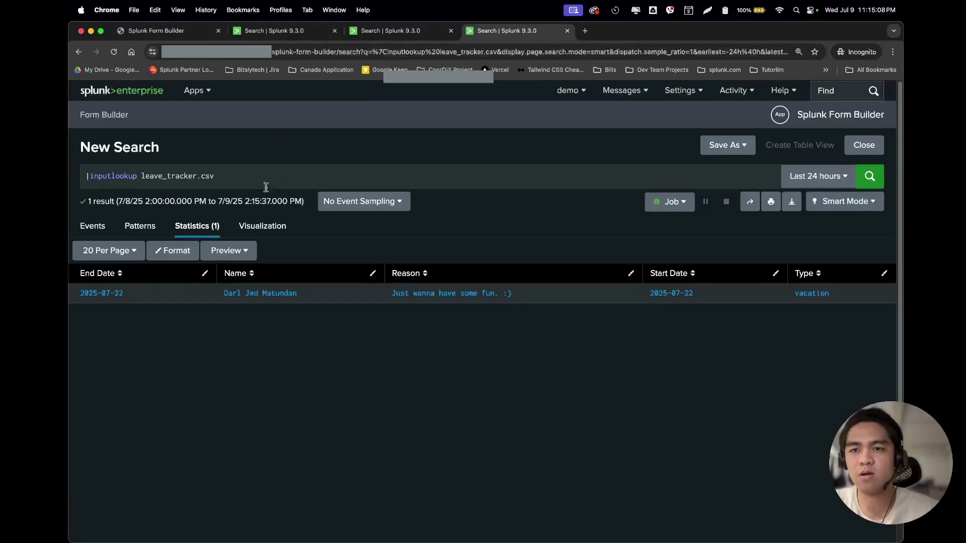
click(402, 30)
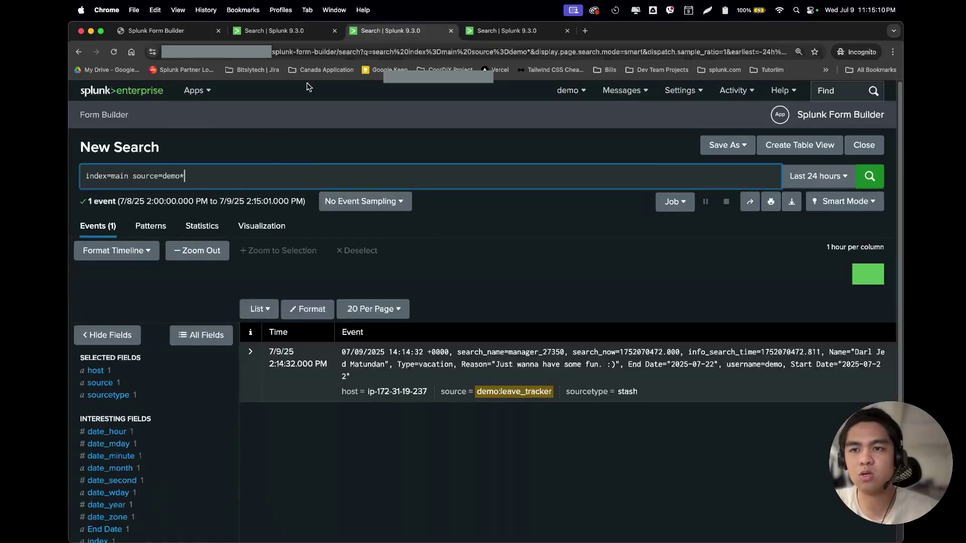
triple_click(120, 176)
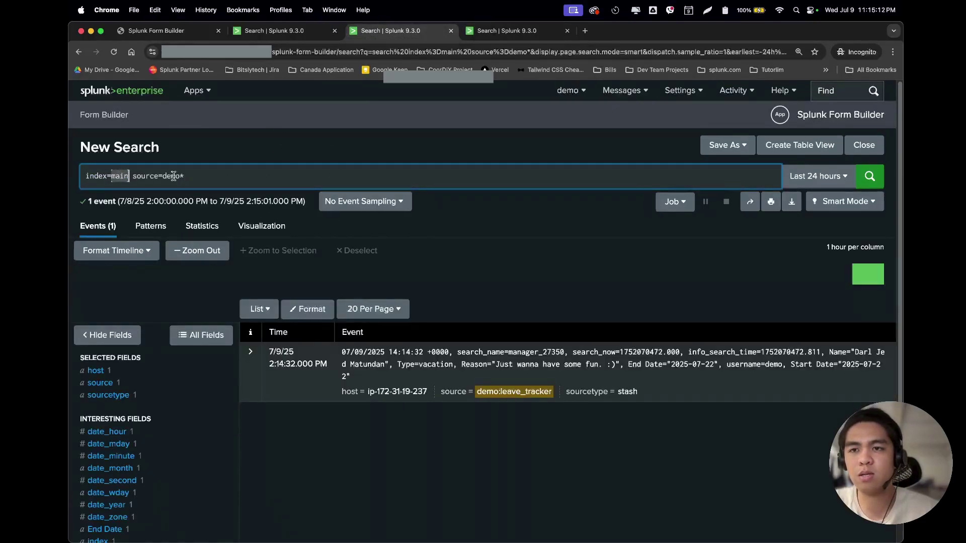
click(282, 32)
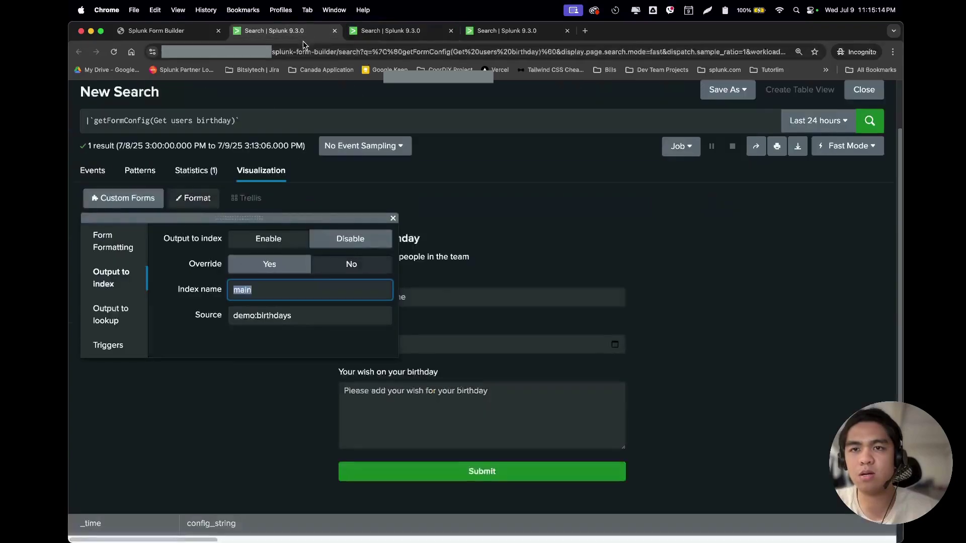
triple_click(304, 315)
key(super+c)
Change the search to index=main source=demo:birthdays and run it
click(367, 33)
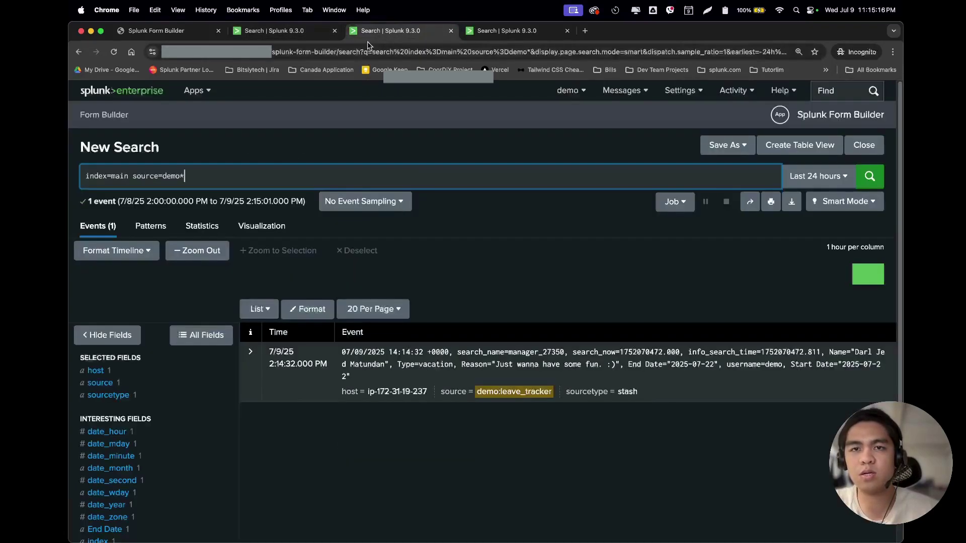
triple_click(191, 175)
key(super+v)
key(super+z)
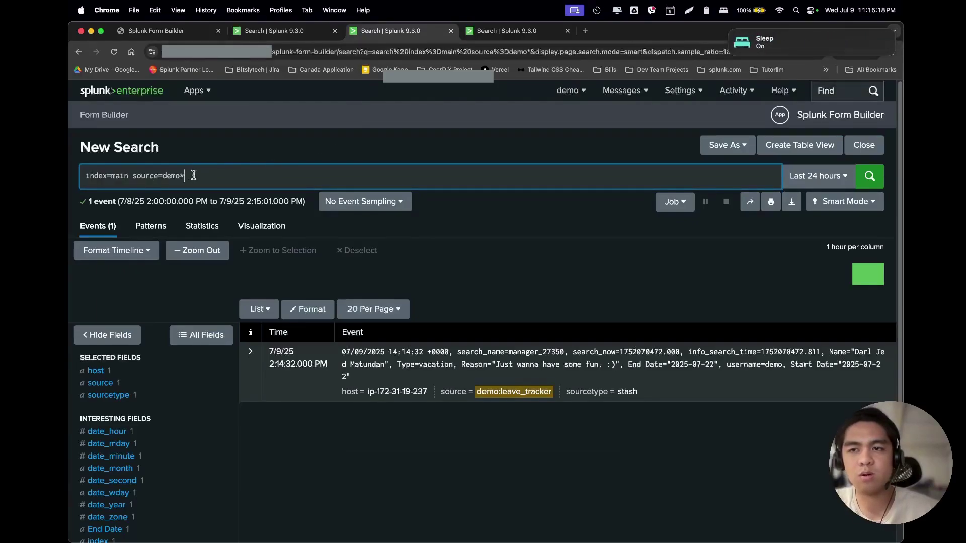
double_click(181, 176)
key(super+v)
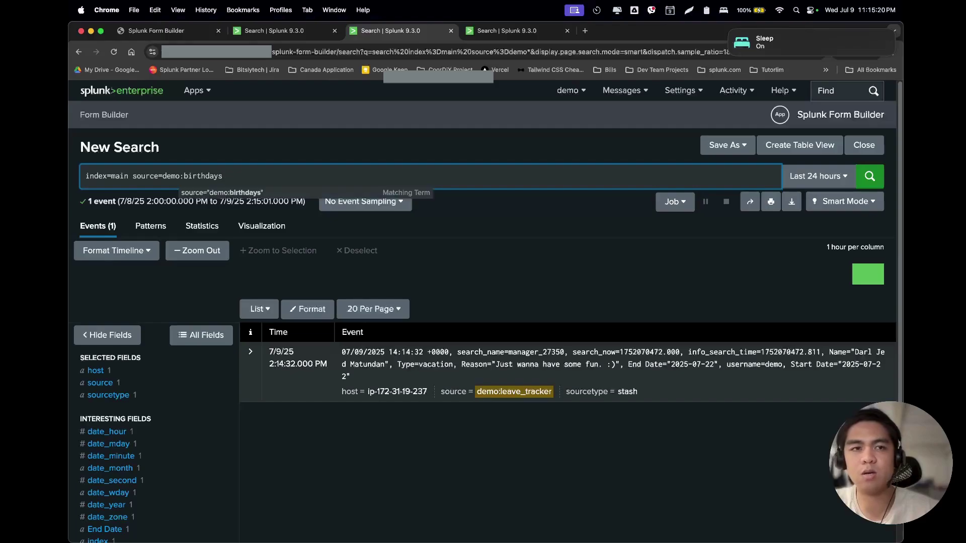
key(Return)
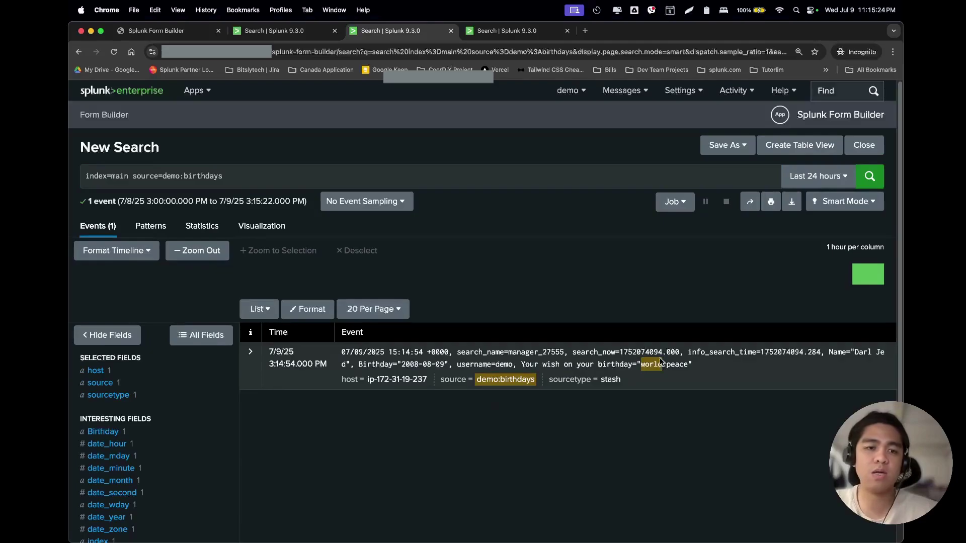
click(838, 353)
click(381, 363)
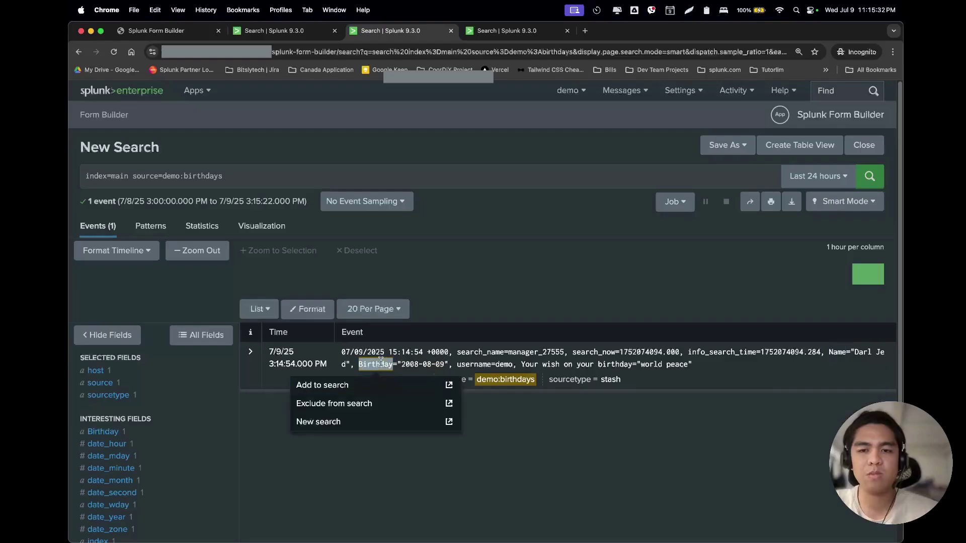
click(474, 363)
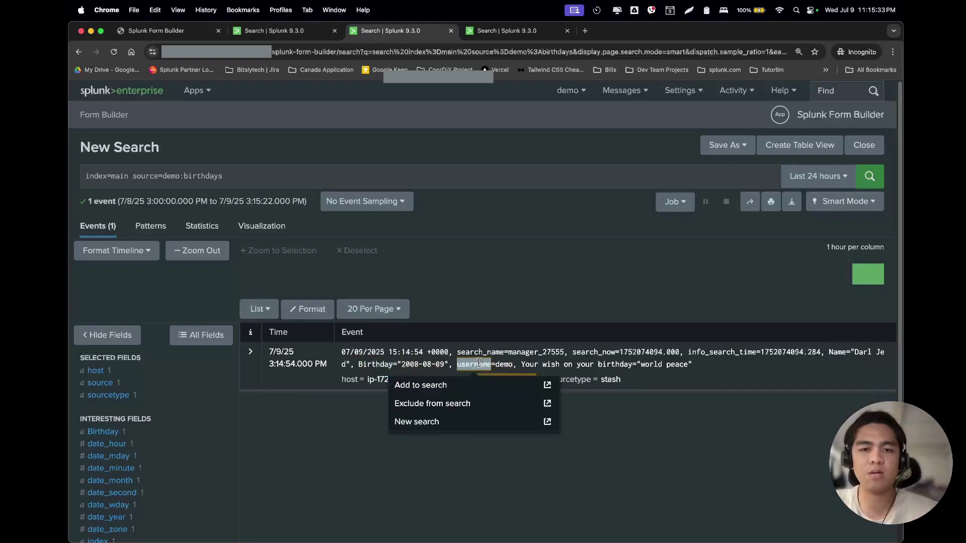
click(674, 417)
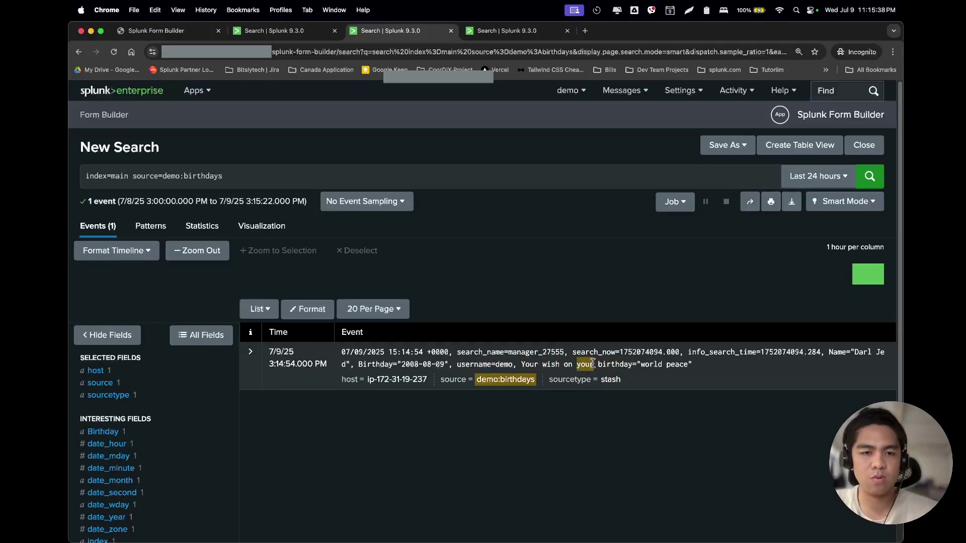
drag(631, 363, 522, 360)
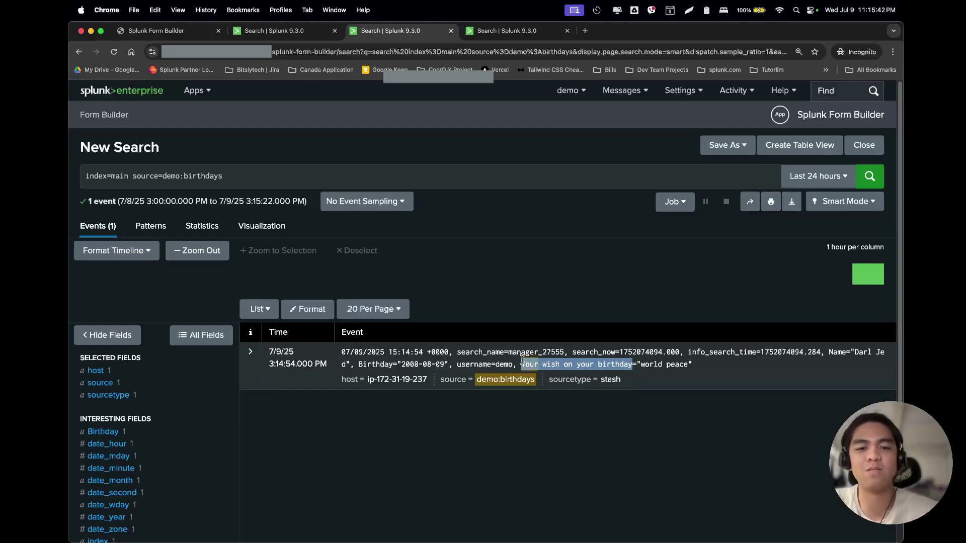
click(660, 432)
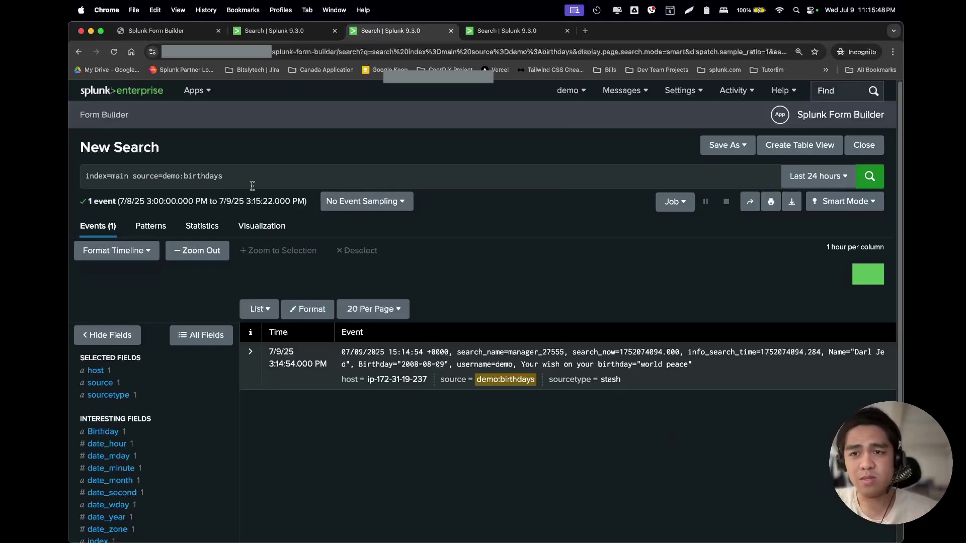
Confirm the lookup file is birthdays.csv and run '| inputlookup birthdays.csv'
click(275, 30)
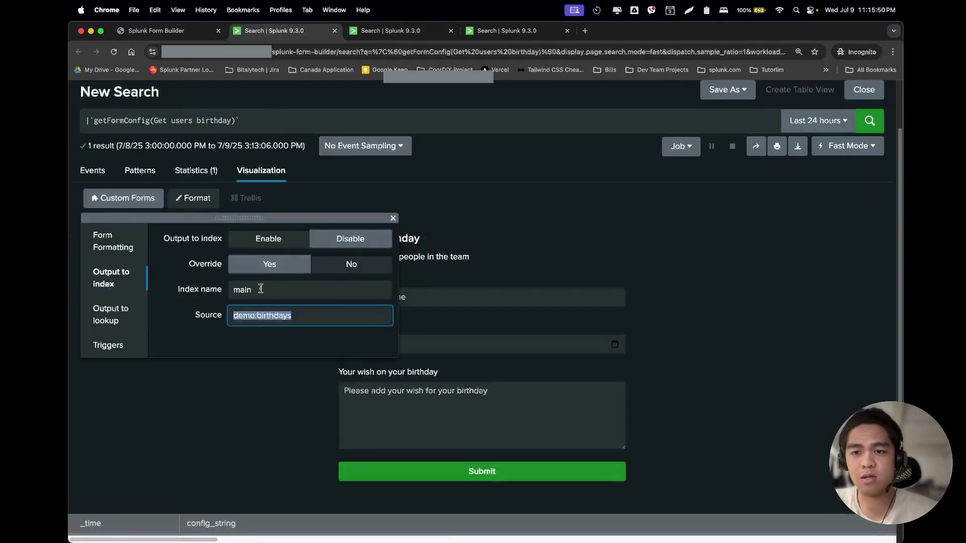
click(111, 315)
click(309, 291)
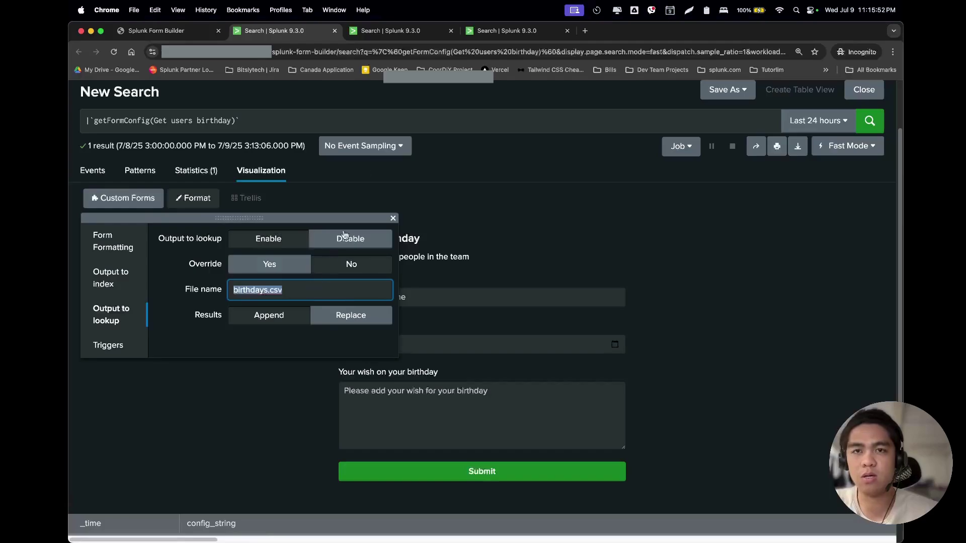
click(385, 31)
triple_click(299, 180)
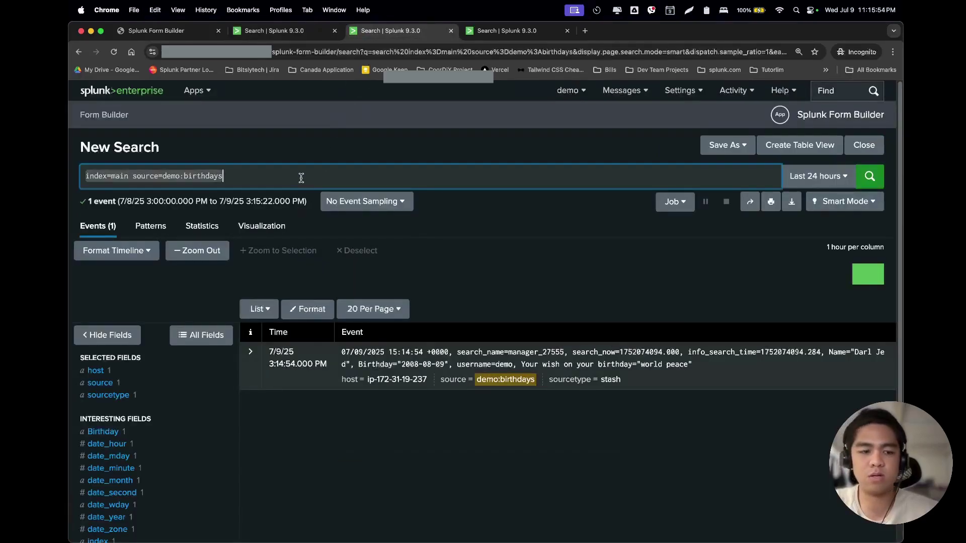
text(| inputlookup)
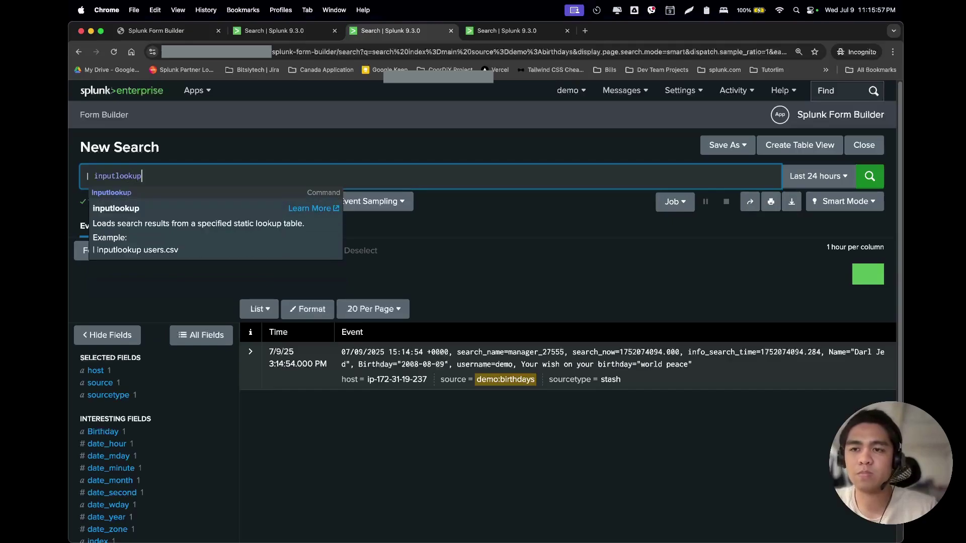
key(ctrl+v)
key(Return)
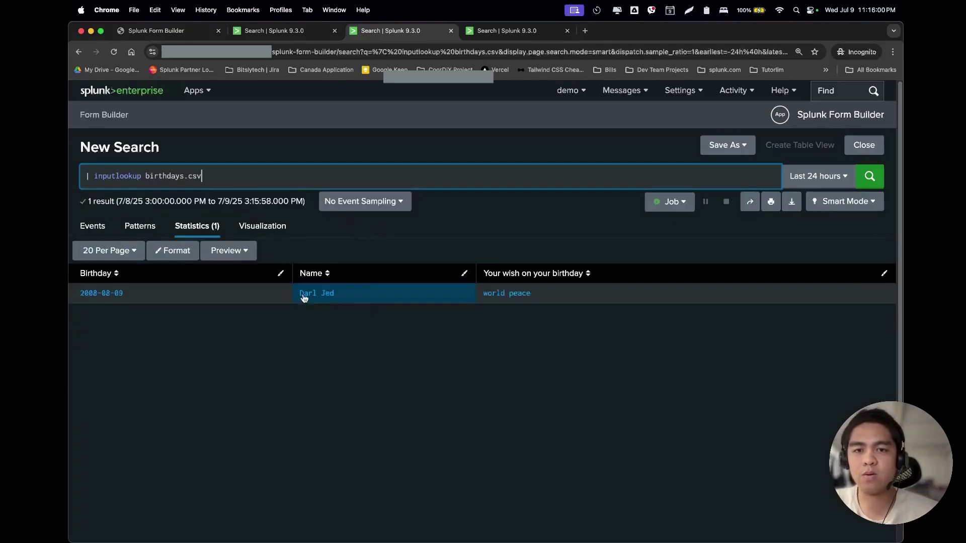
click(359, 155)
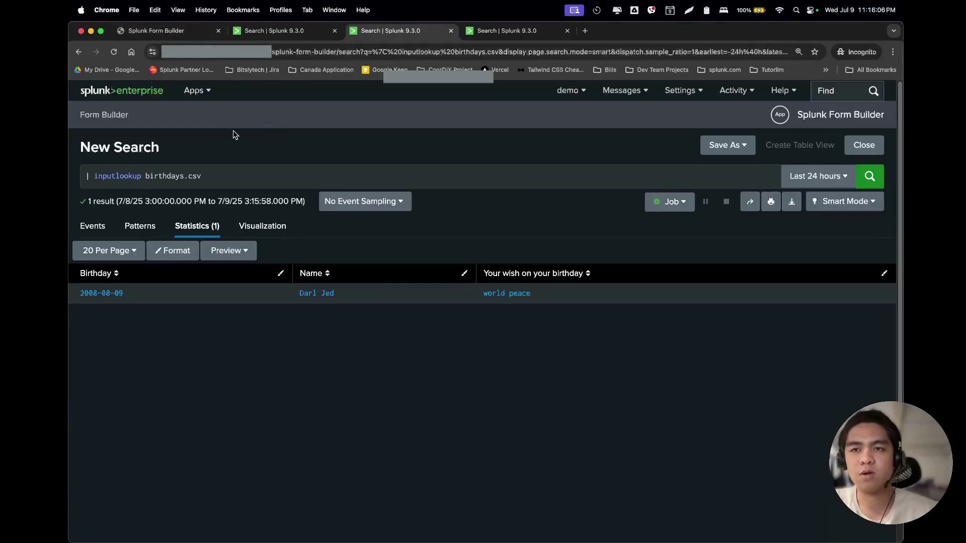
Open the Hostname Exclusion Request Form's usage guide and expand the new form instance instructions
click(193, 32)
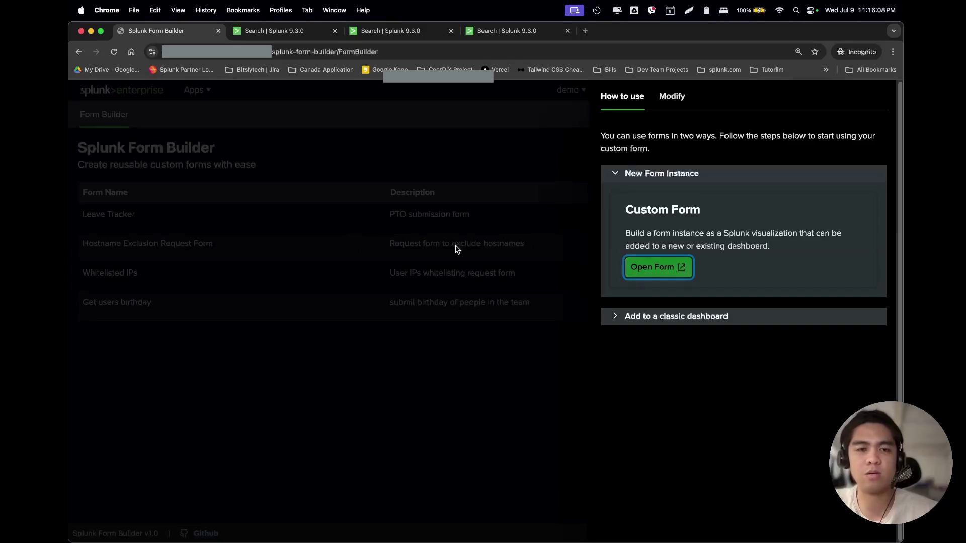
click(479, 252)
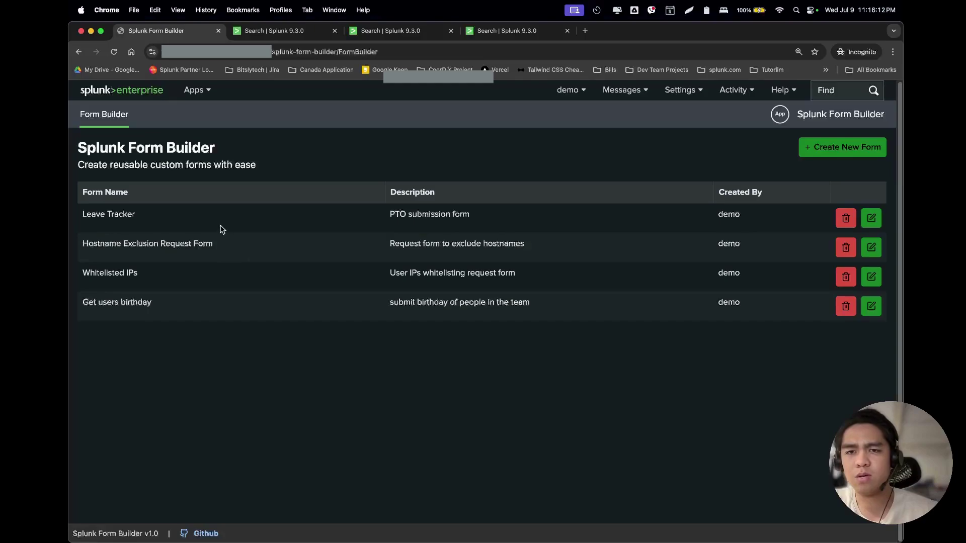
drag(231, 246, 104, 244)
click(100, 244)
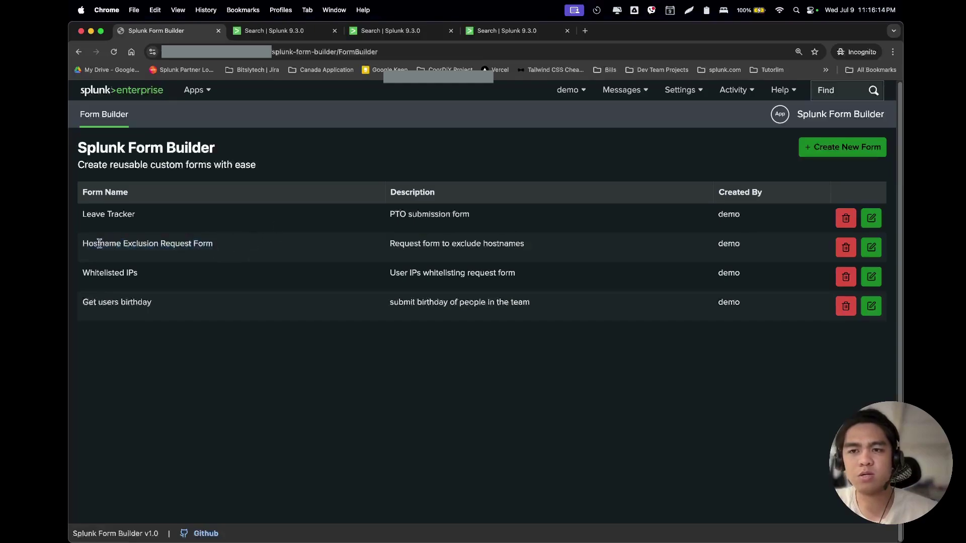
click(871, 247)
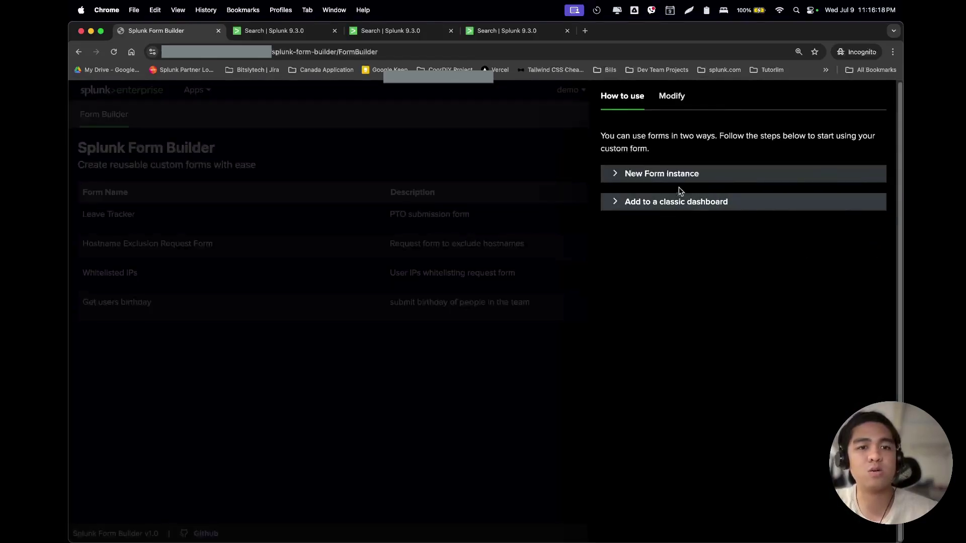
click(677, 177)
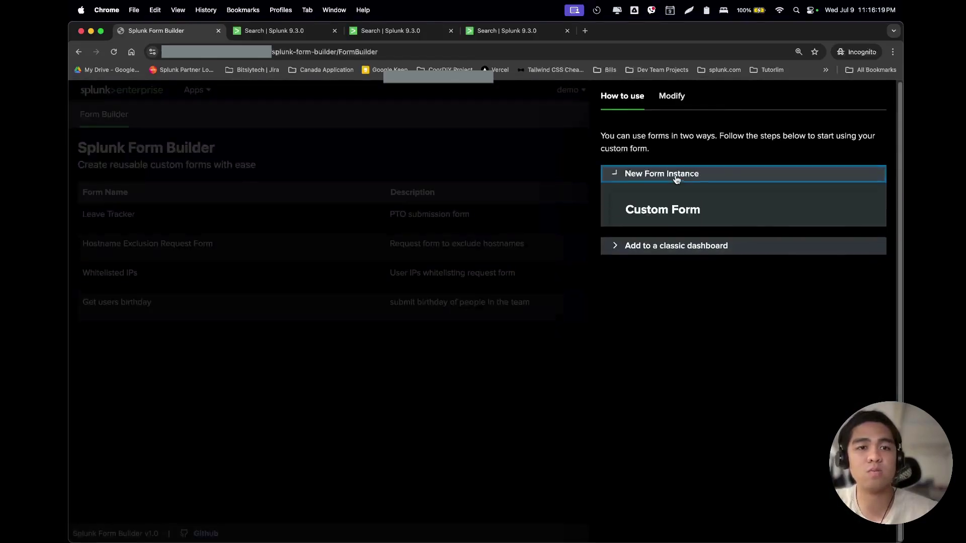
Close the birthday form settings, reopen the Hostname Exclusion guide and preview the form as a search
click(298, 32)
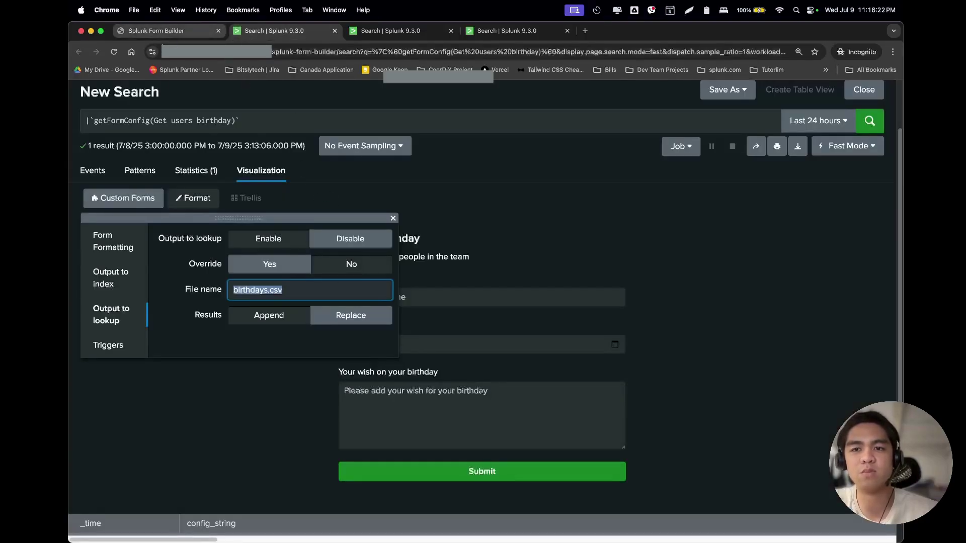
click(471, 228)
click(201, 34)
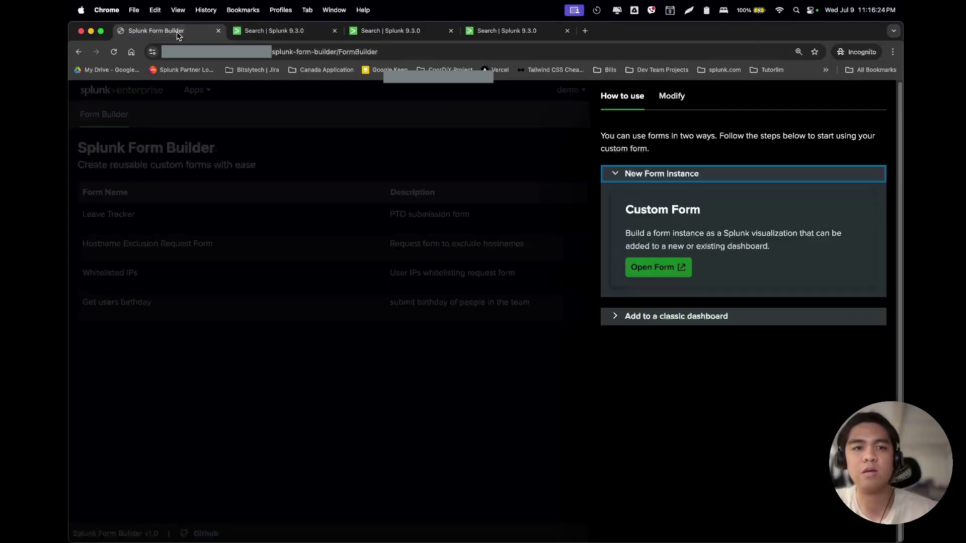
click(506, 241)
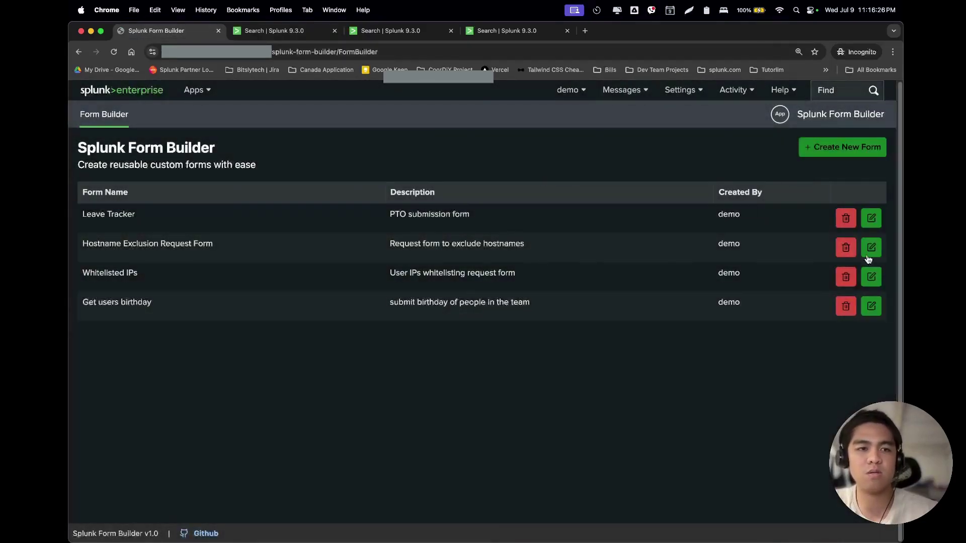
click(872, 249)
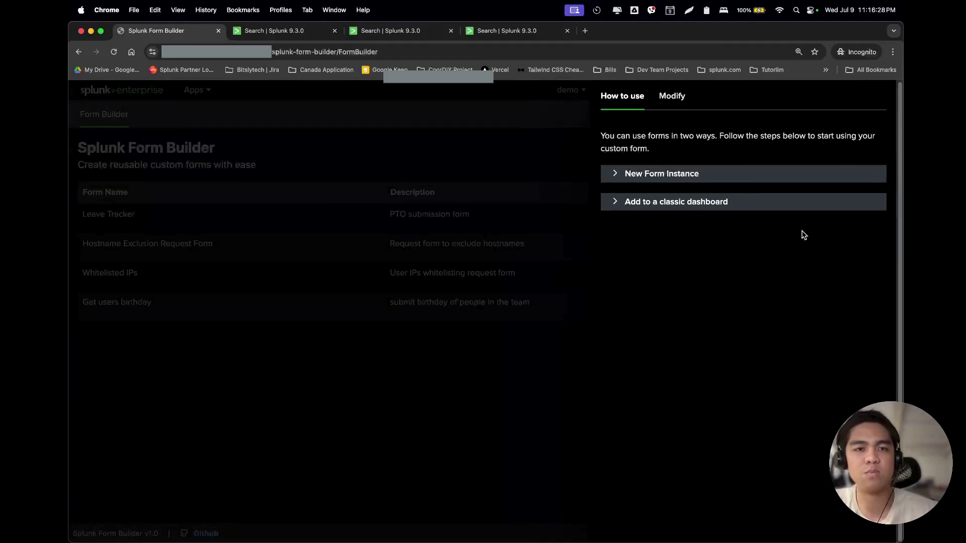
click(672, 176)
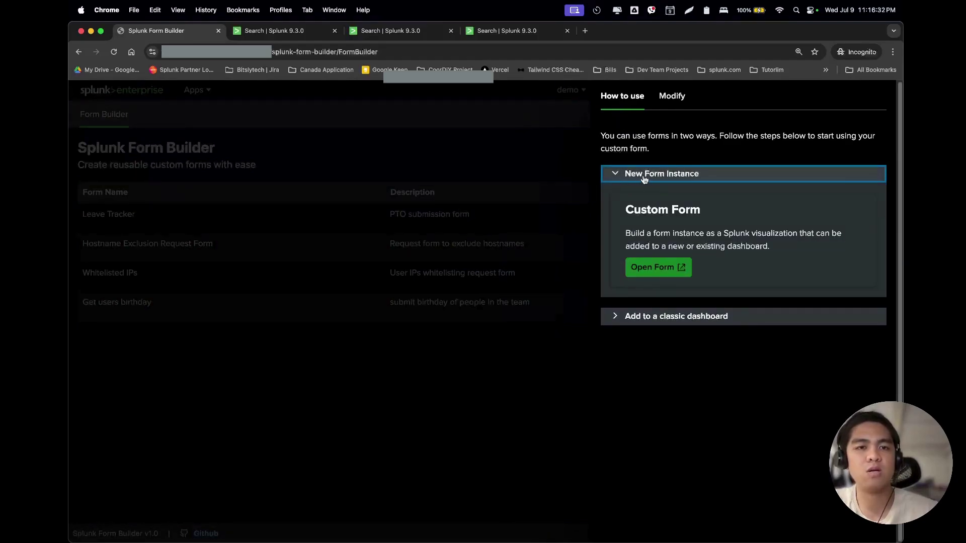
click(657, 268)
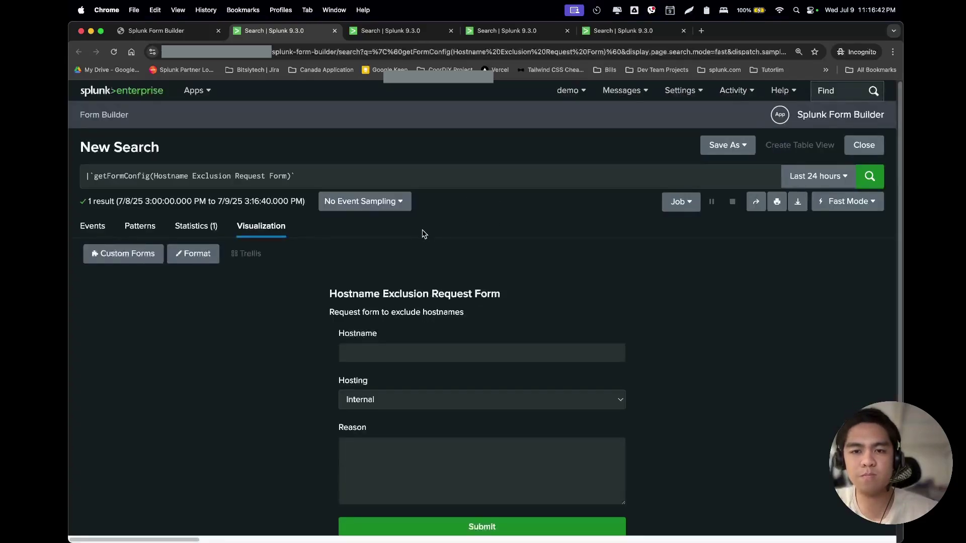
scroll(630, 339, down, 3)
scroll(630, 339, up, 1)
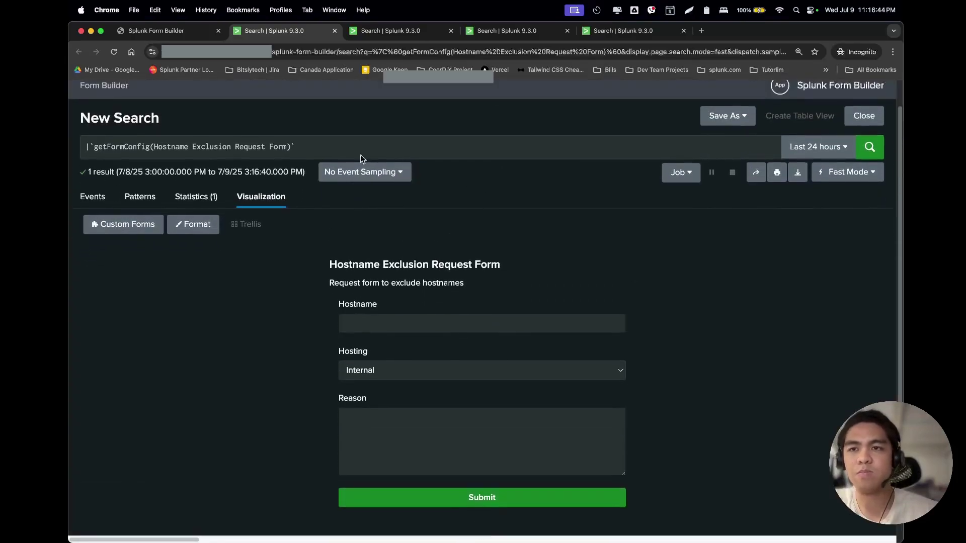
Copy the Hostname Exclusion form's classic-dashboard panel XML and close the usage guide
click(164, 31)
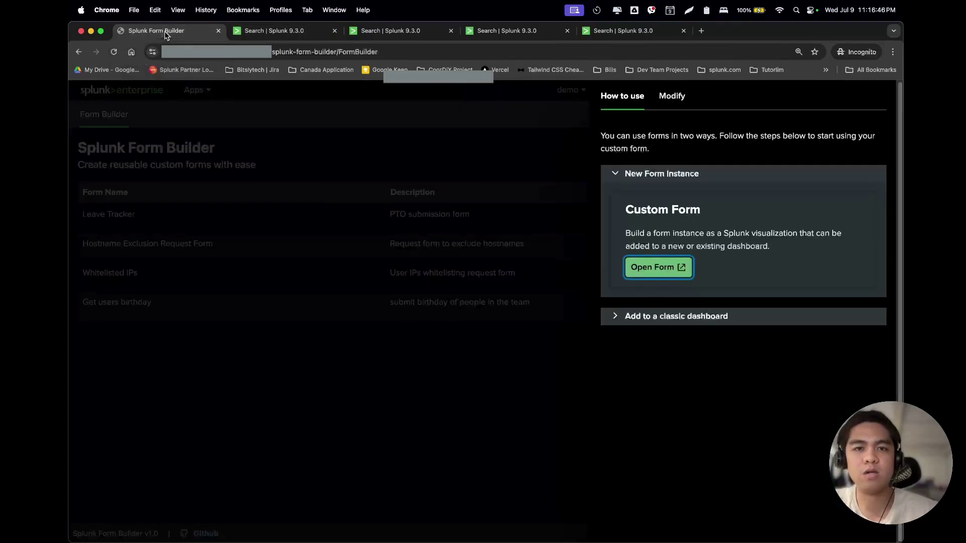
click(660, 317)
scroll(687, 327, down, 5)
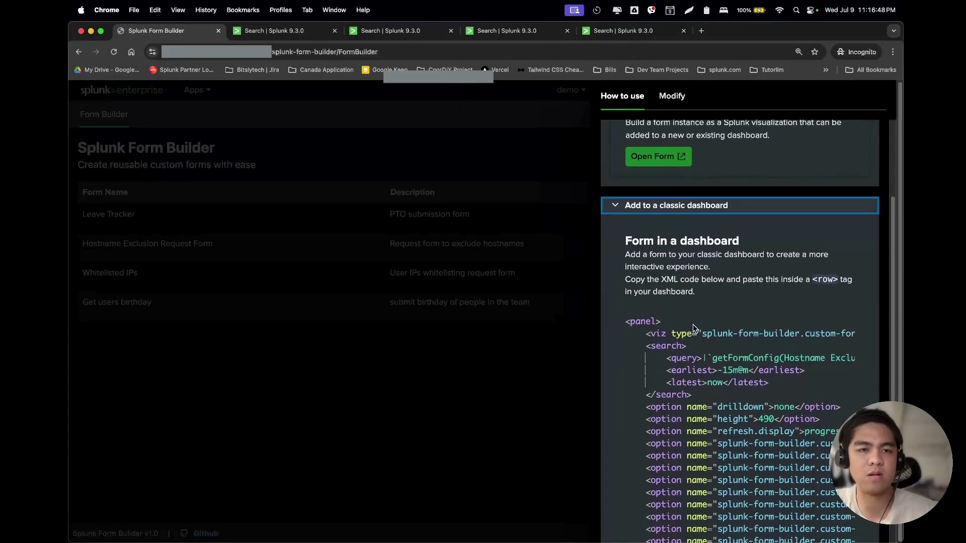
scroll(684, 320, down, 2)
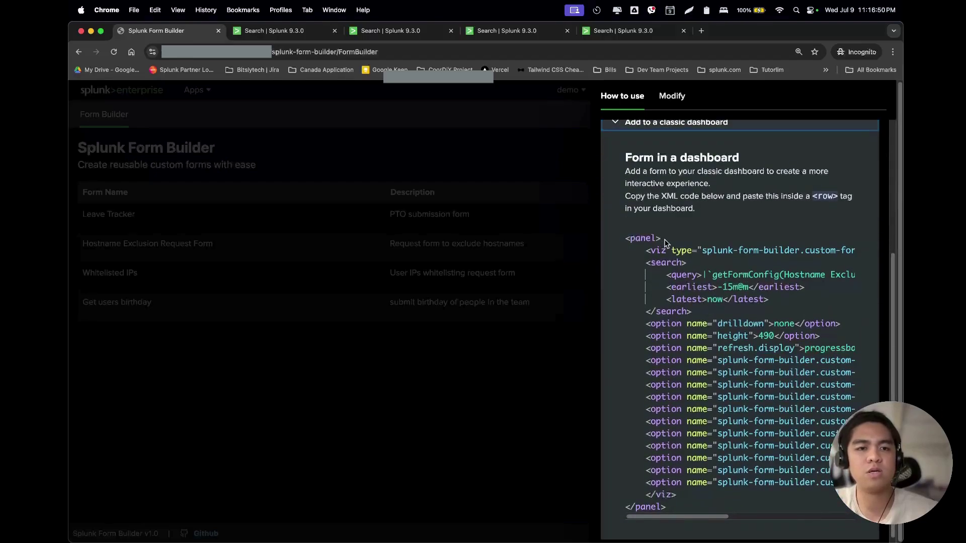
drag(627, 240, 674, 508)
key(super+c)
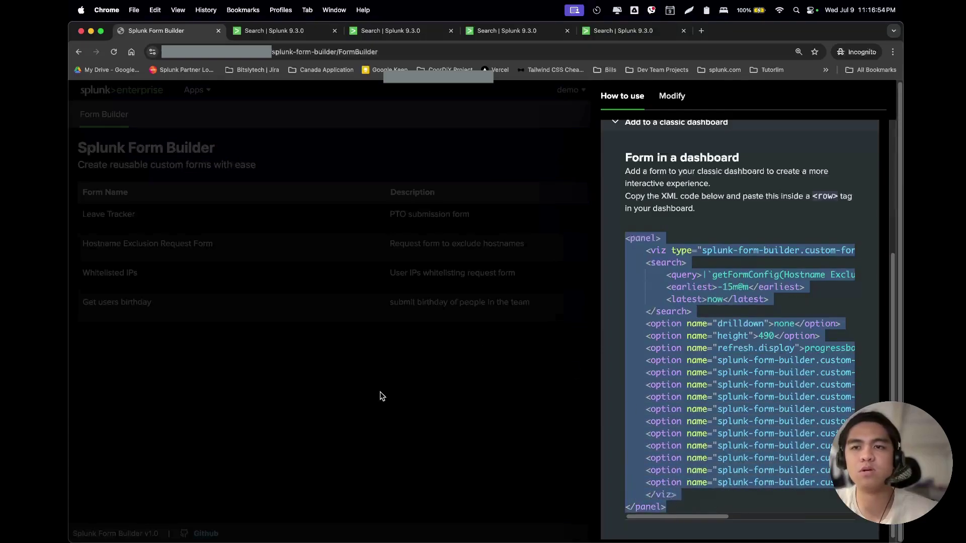
click(382, 396)
click(199, 91)
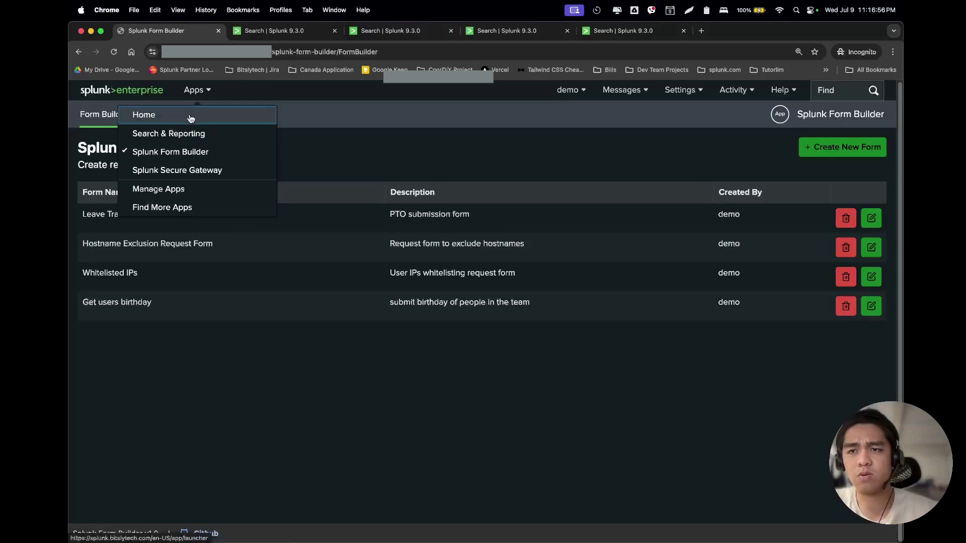
Go to Search & Reporting's Dashboards page via Splunk Home in a new tab and skip the welcome tour
super+click(190, 114)
click(398, 31)
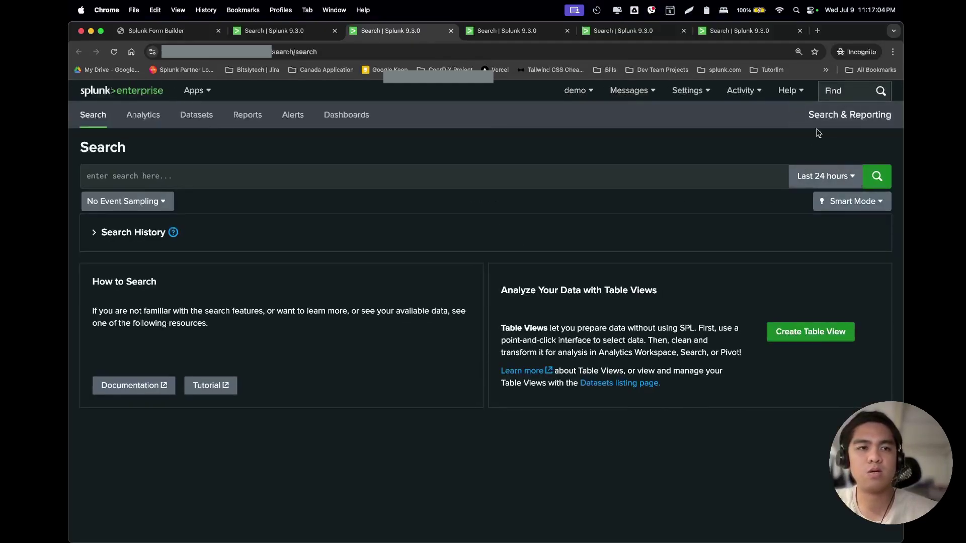
click(346, 115)
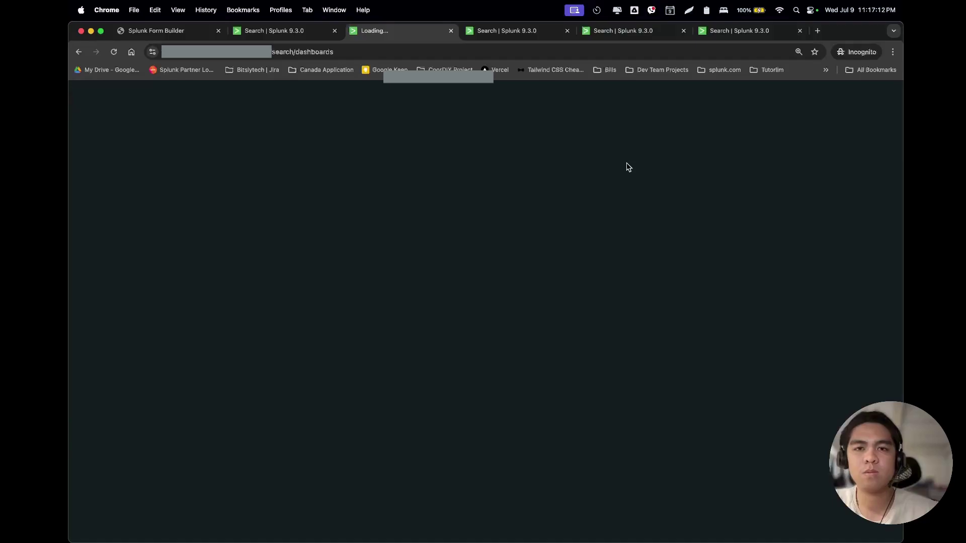
click(455, 50)
click(472, 52)
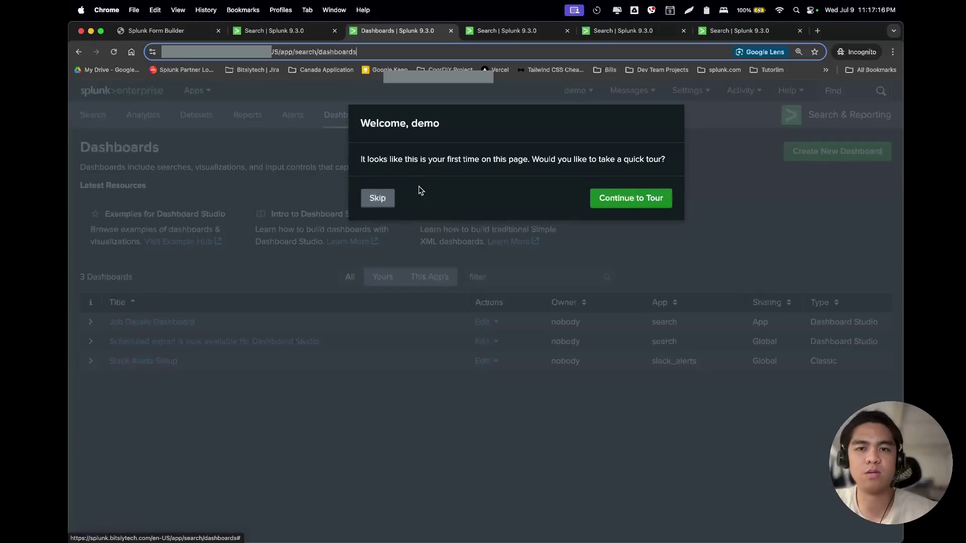
click(377, 197)
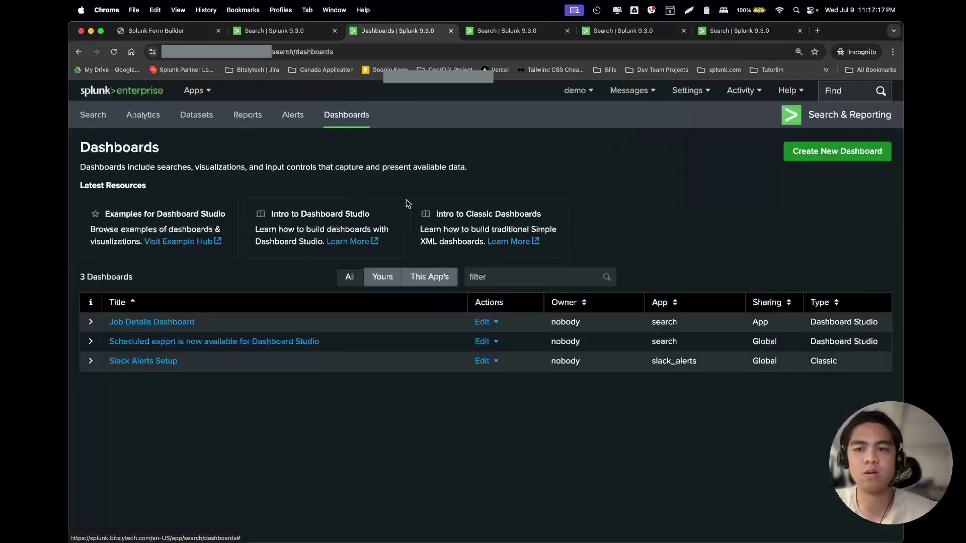
Create a classic dashboard titled 'Form Demo'
click(830, 151)
click(508, 179)
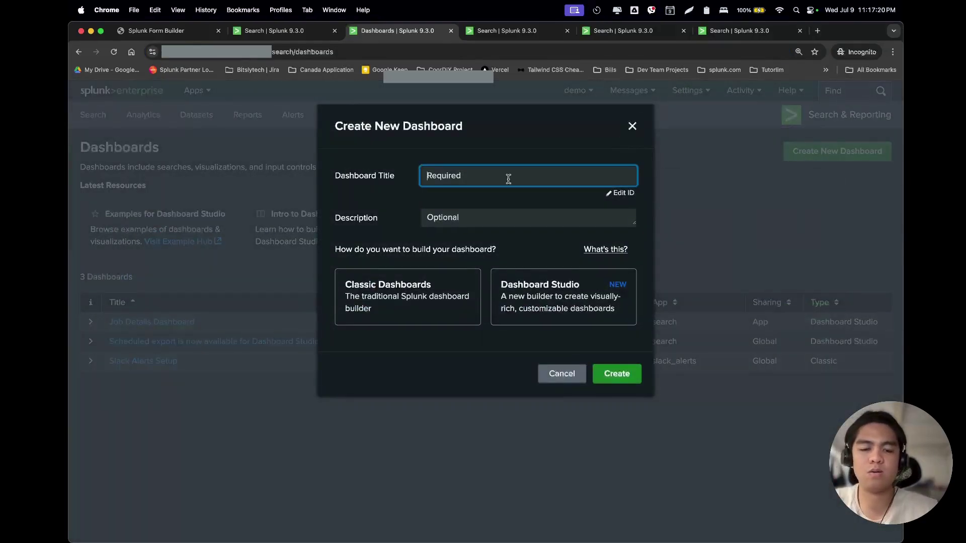
text(Form)
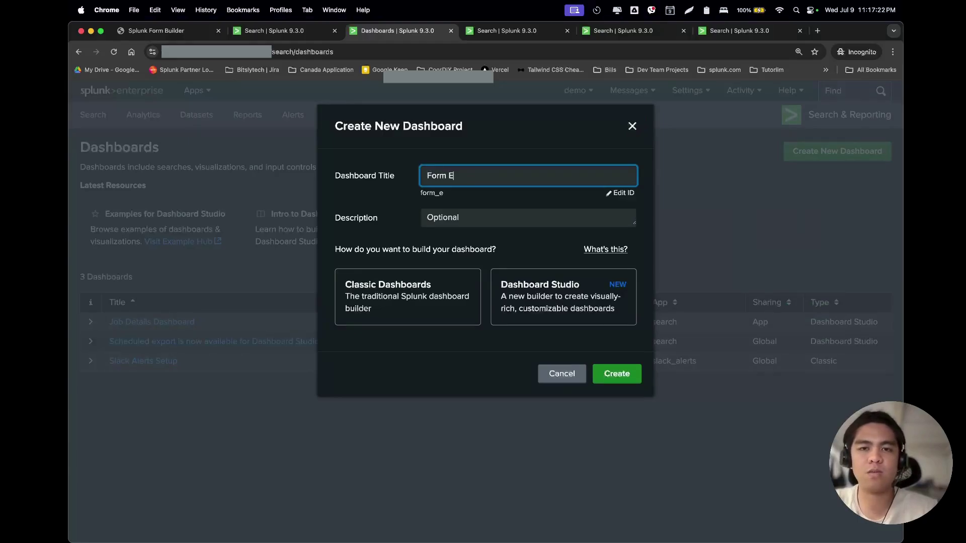
text( Demo)
click(410, 287)
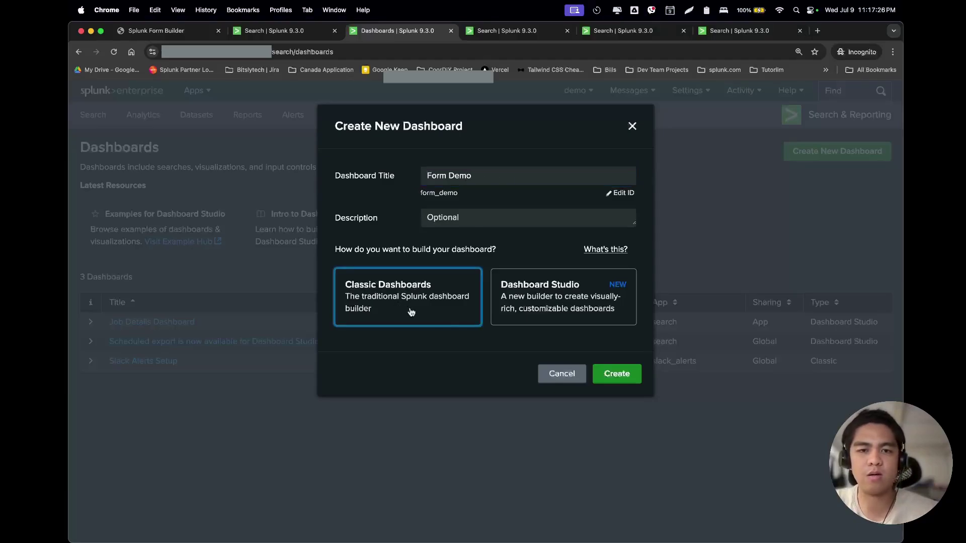
click(617, 374)
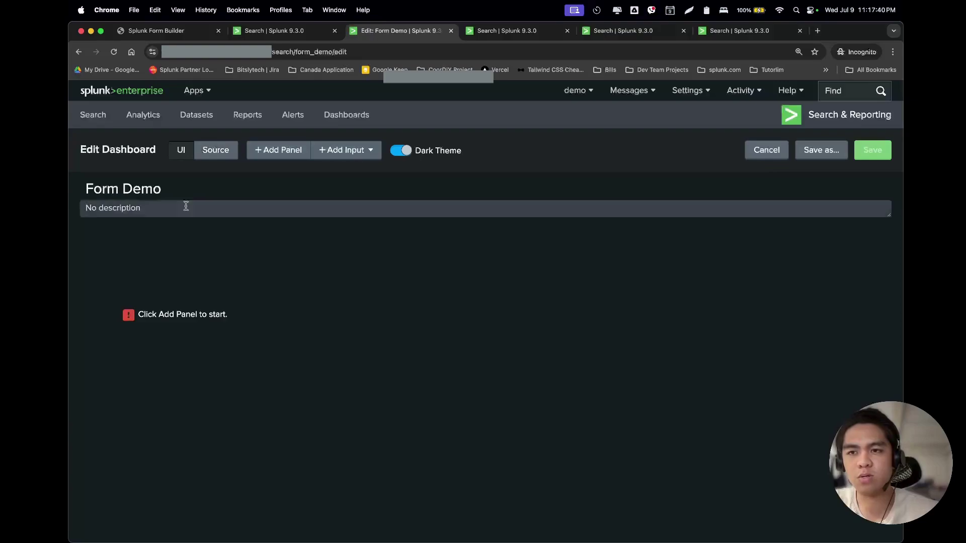
Copy the Whitelisted IPs form's classic-dashboard panel XML from Form Builder
drag(203, 190, 102, 189)
click(176, 189)
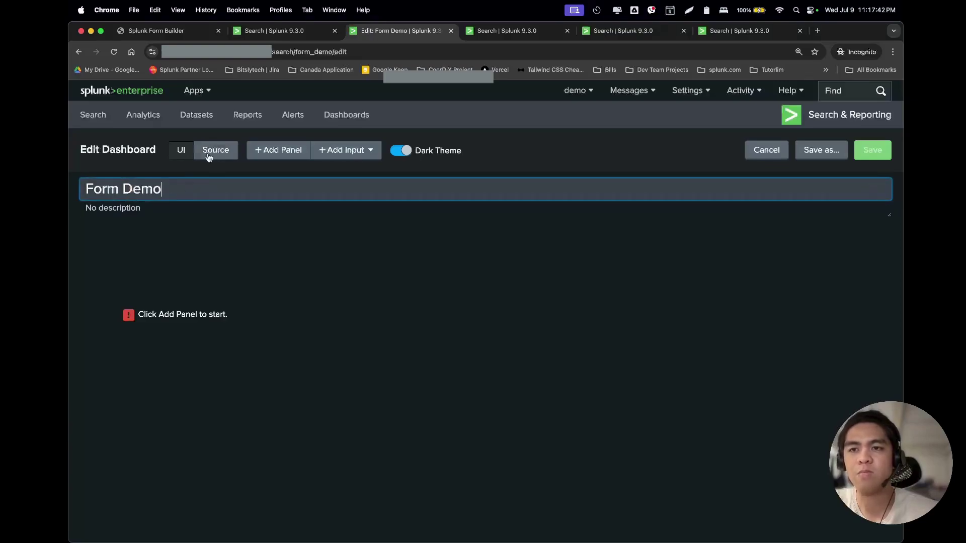
click(180, 33)
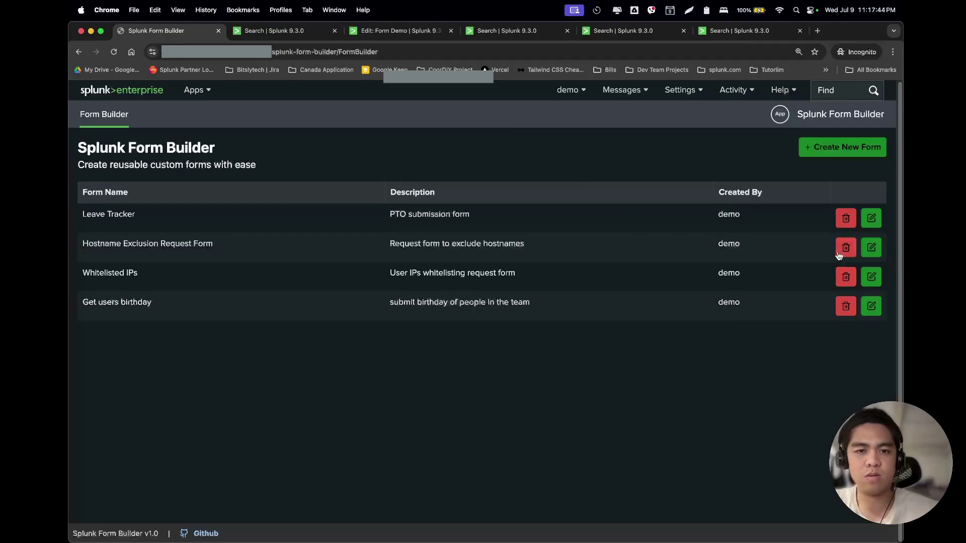
click(871, 277)
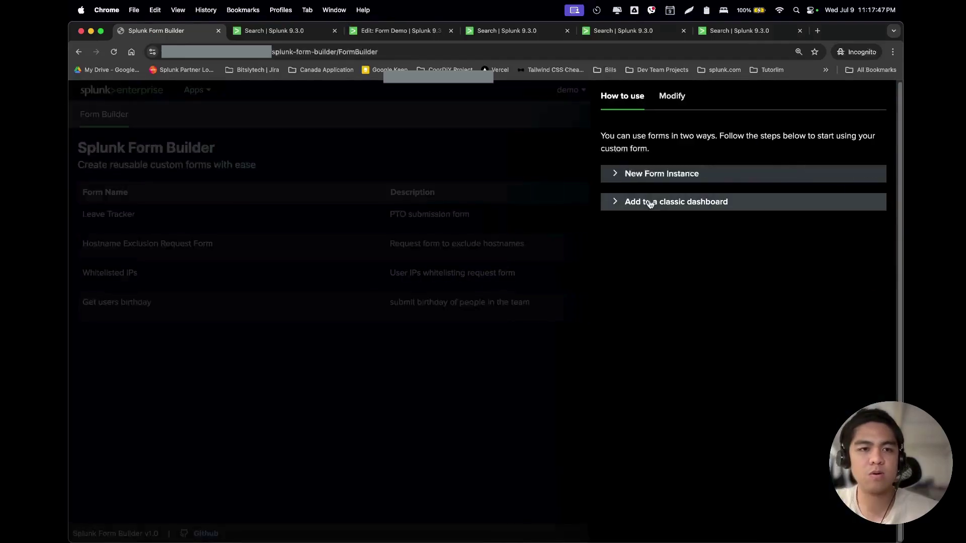
click(697, 205)
scroll(732, 273, down, 3)
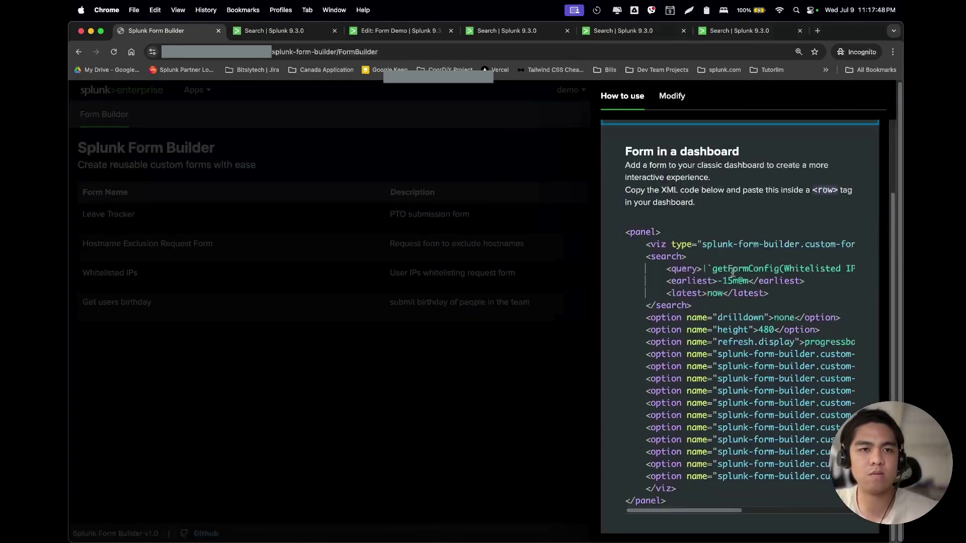
drag(625, 231, 671, 501)
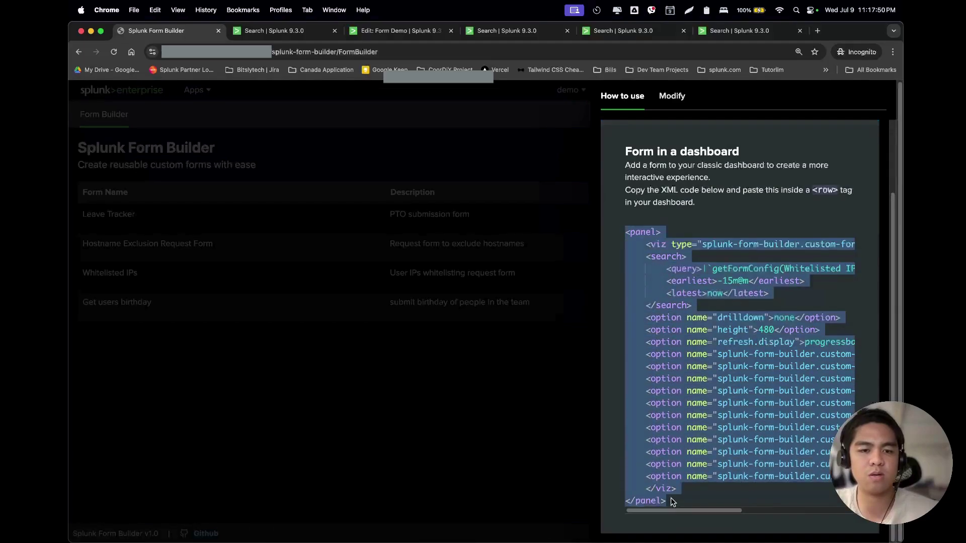
Add a <row> to Form Demo's XML source and paste the panel XML inside it
click(398, 30)
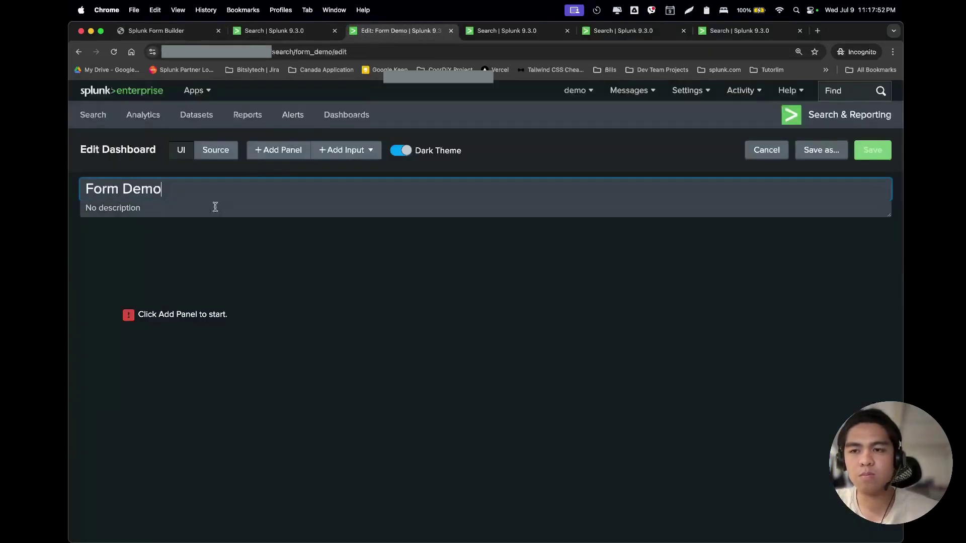
click(211, 150)
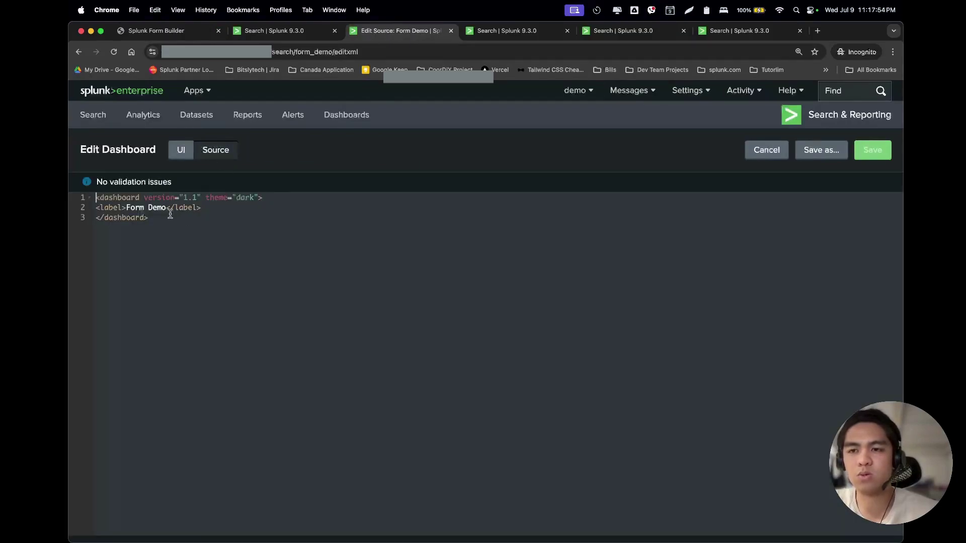
key(Return)
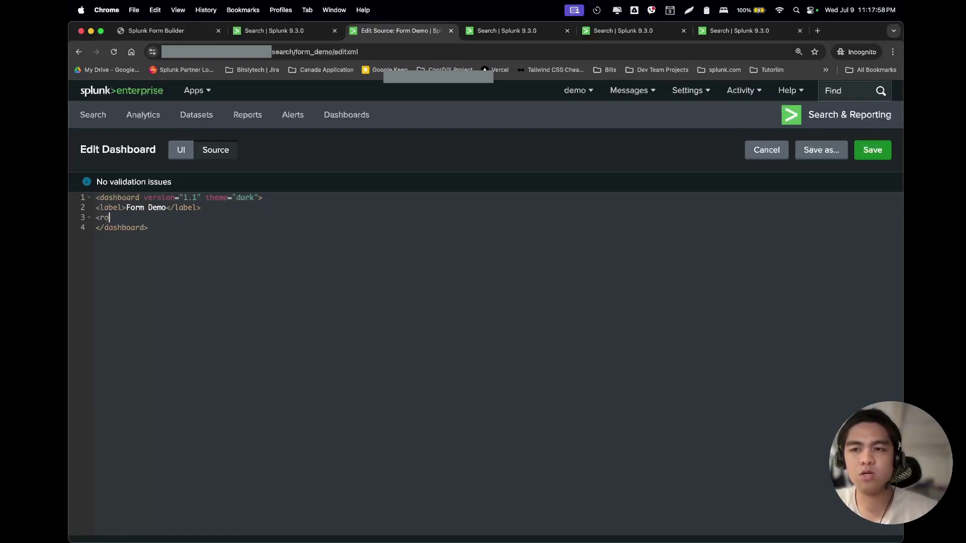
text(<row>)
key(Return)
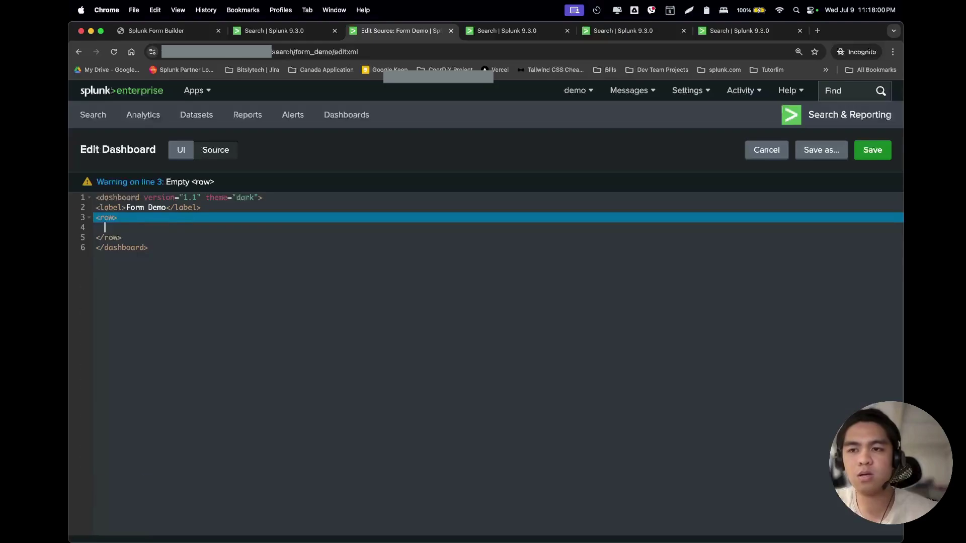
text(<panel>     <viz type="splunk-form-builder.custom-forms">     <search>         <query>|`getFormConfig(Whitelisted IPs)`</query>         <earliest>-15m@m</earliest>         <latest>now</latest>     </search>     <option name="drilldown">none</option>     <option name="height">480</option>     <option name="refresh.display">progressbar</option>     <option name="splunk-form-builder.custom-forms.append">true</option>     <option name="splunk-form-builder.custom-forms.enableCollect">true</option>     <option name="splunk-form-builder.custom-forms.enableOutputlookup">true</option>     <option name="splunk-form-builder.custom-forms.indexName">main</option>     <option name="splunk-form-builder.custom-forms.inputAlignment">vertical</option>     <option name="splunk-form-builder.custom-forms.label">Whitelisted IPs</option>     <option name="splunk-form-builder.custom-forms.lookup">whitelisted.csv</option>     <option name="splunk-form-builder.custom-forms.overrideCollect">false</option>     <option name="splunk-form-builder.custom-forms.overrideOutputlookup">false</option>     <option name="splunk-form-builder.custom-forms.showFormLabel">true</option>     <option name="splunk-form-builder.custom-forms.source">demo:whitelistings</option>     </viz> </panel>)
Indent the pasted panel's inner XML one level with Tab
shift+click(151, 246)
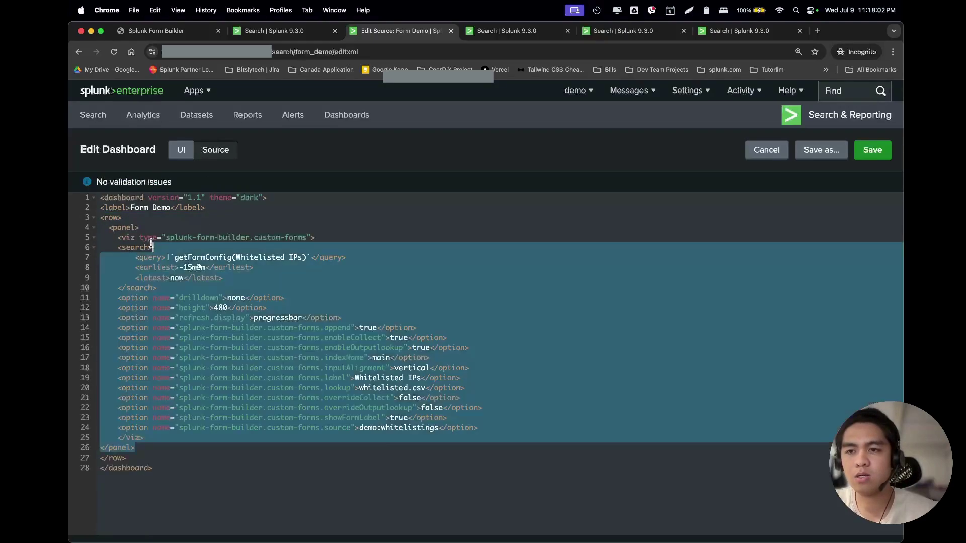
click(153, 240)
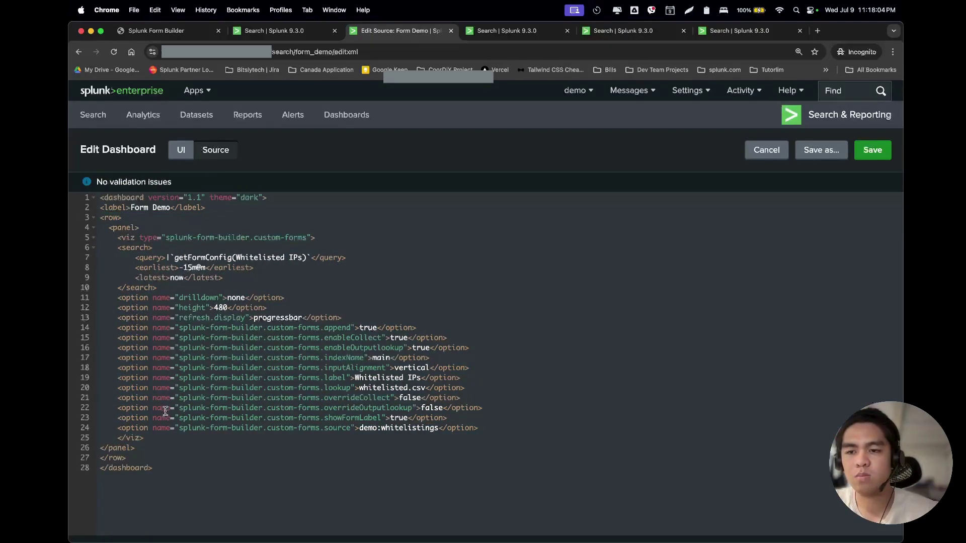
click(143, 454)
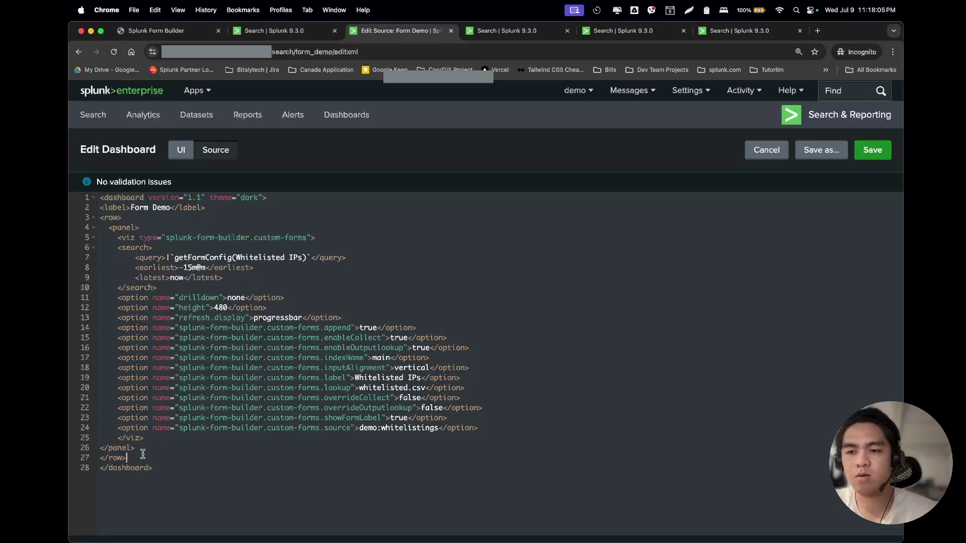
shift+click(162, 238)
key(Tab)
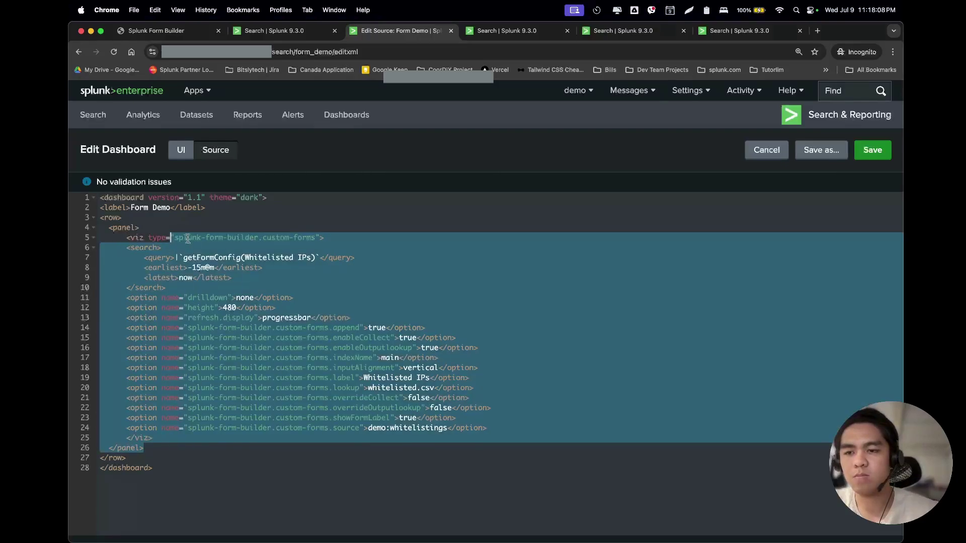
click(172, 237)
Check Form Builder's note about pasting inside the <row> tag and return to the source
click(180, 32)
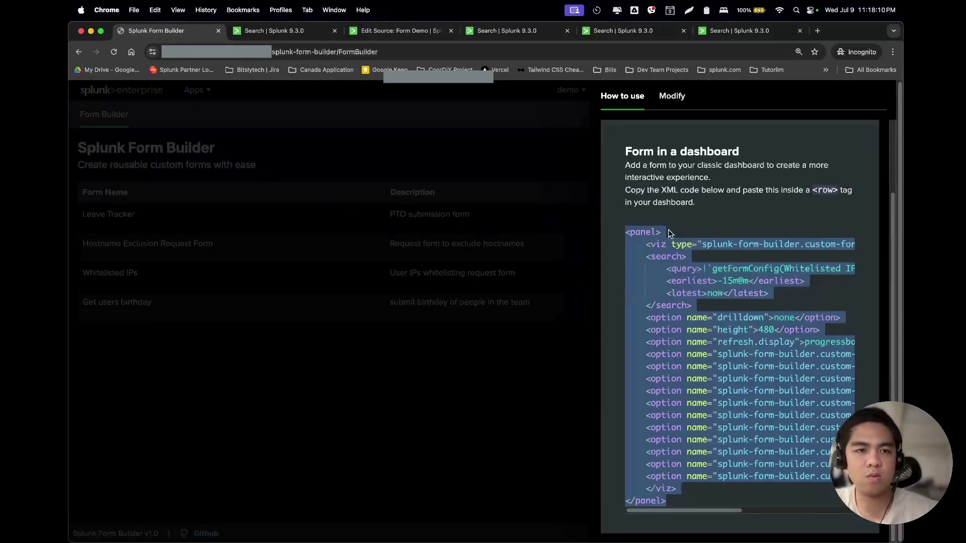
click(678, 198)
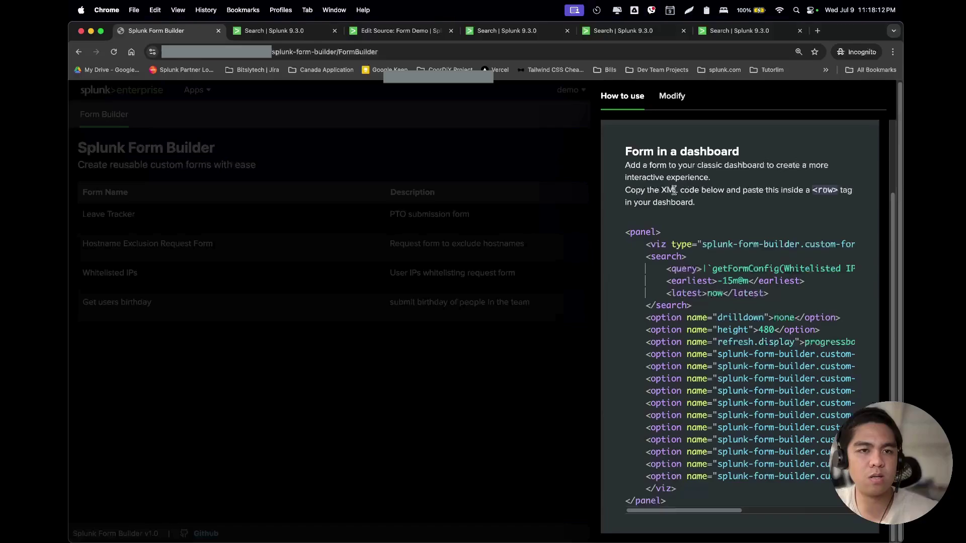
drag(673, 190, 822, 190)
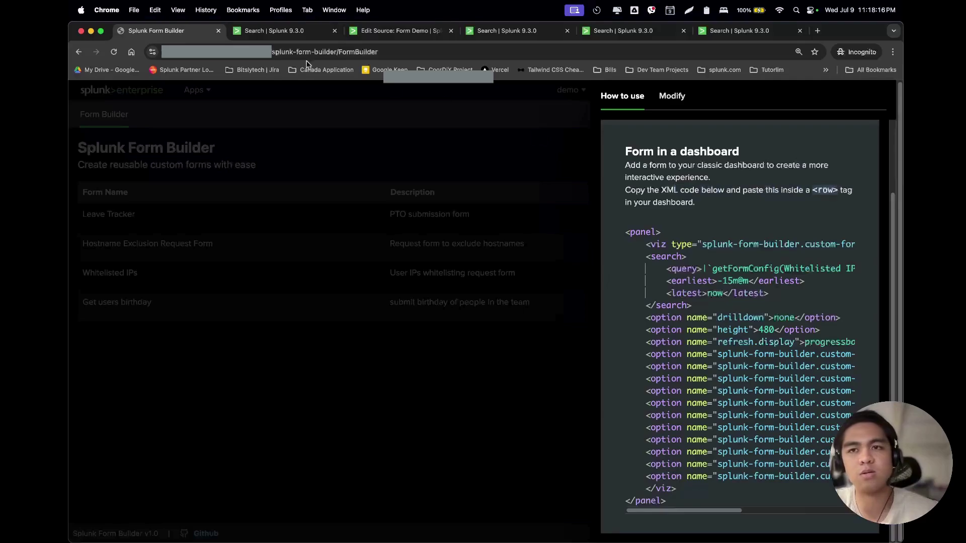
click(368, 31)
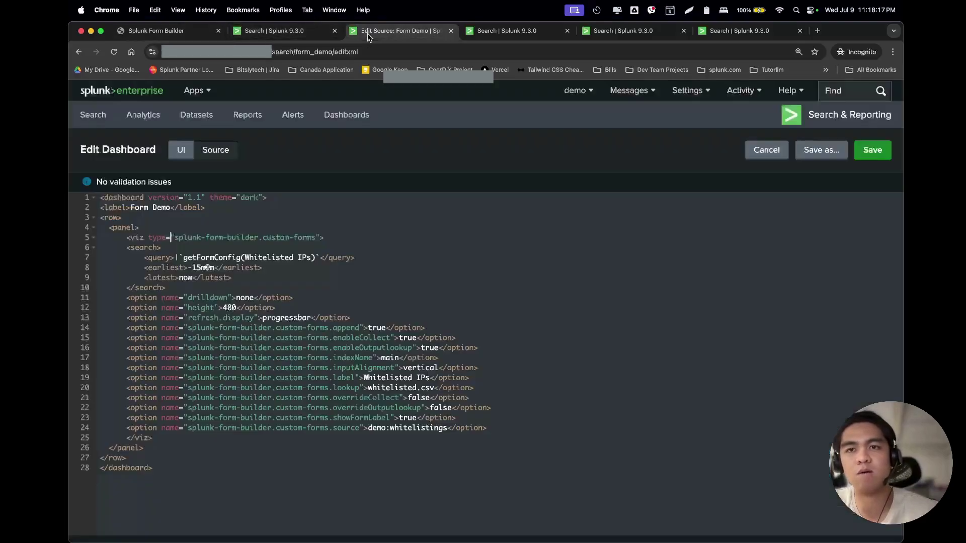
click(136, 218)
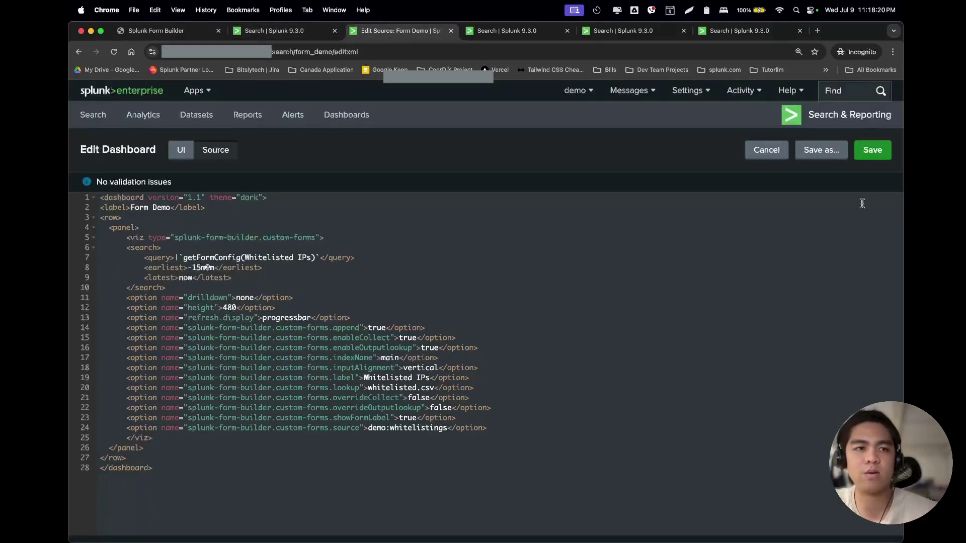
Save Form Demo's source, check the birthdays.csv search, then reopen Form Demo for editing
click(876, 153)
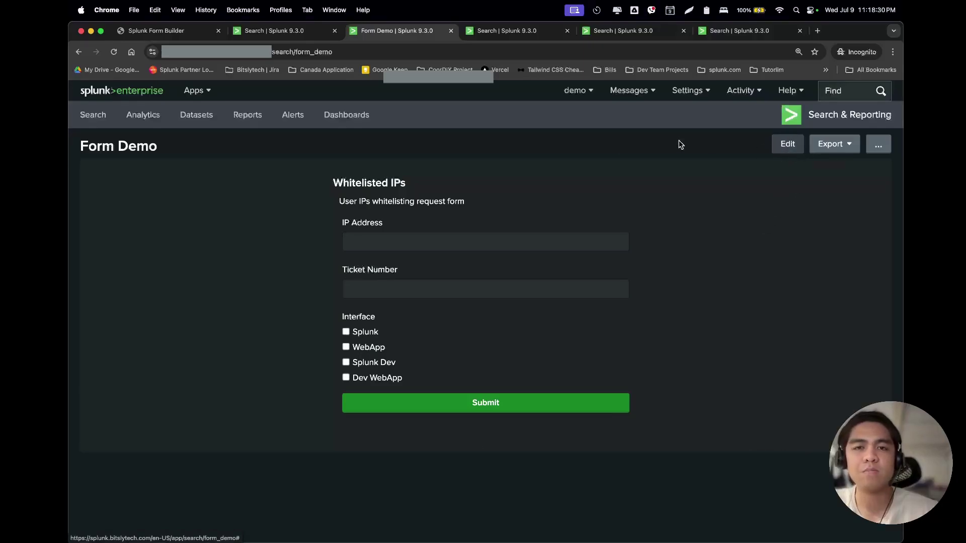
click(622, 34)
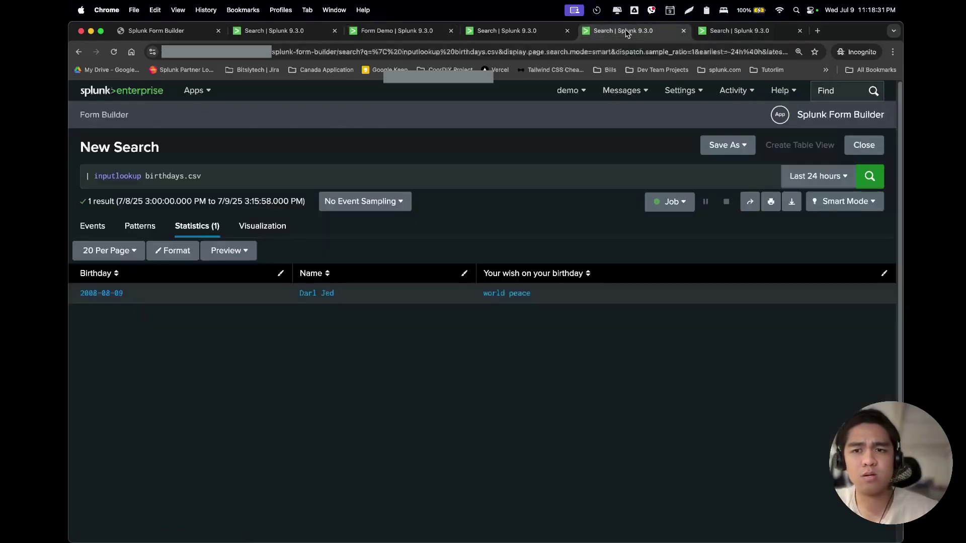
click(524, 176)
click(503, 144)
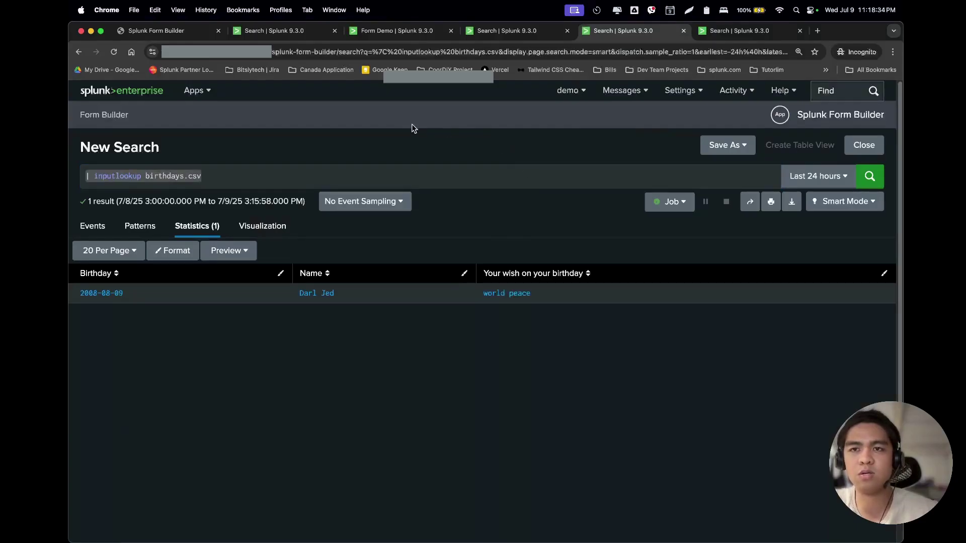
click(364, 32)
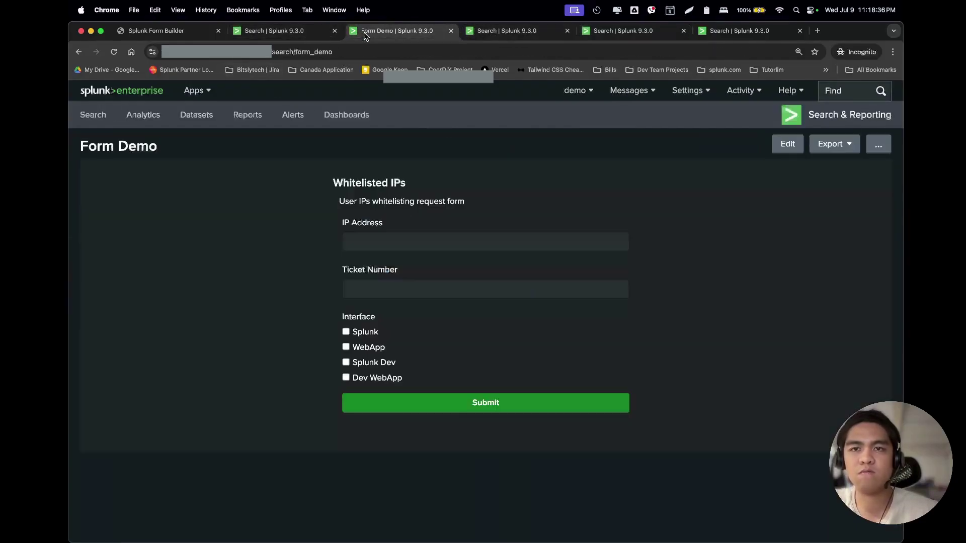
click(787, 144)
Copy the lookup file name whitelisted.csv from the form panel's Output to lookup settings
scroll(684, 234, down, 3)
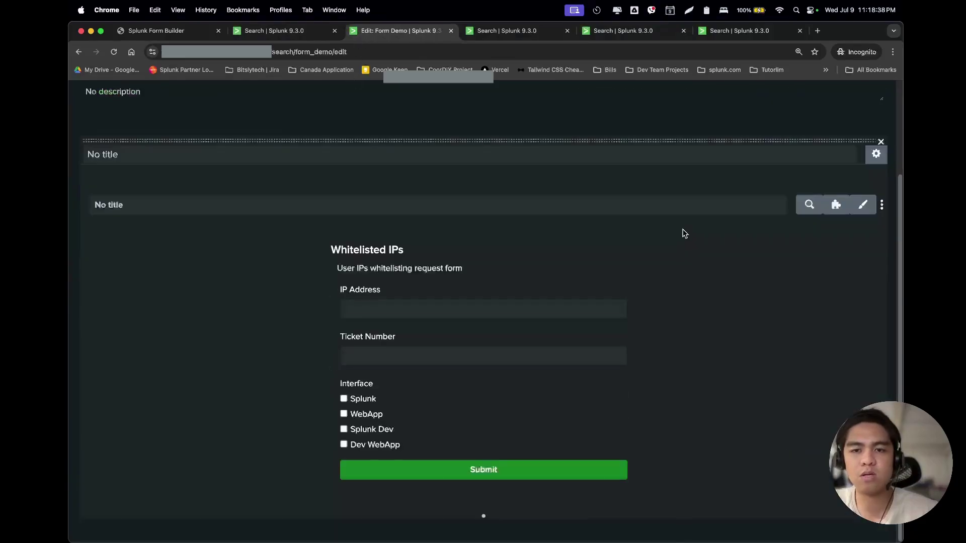
click(863, 206)
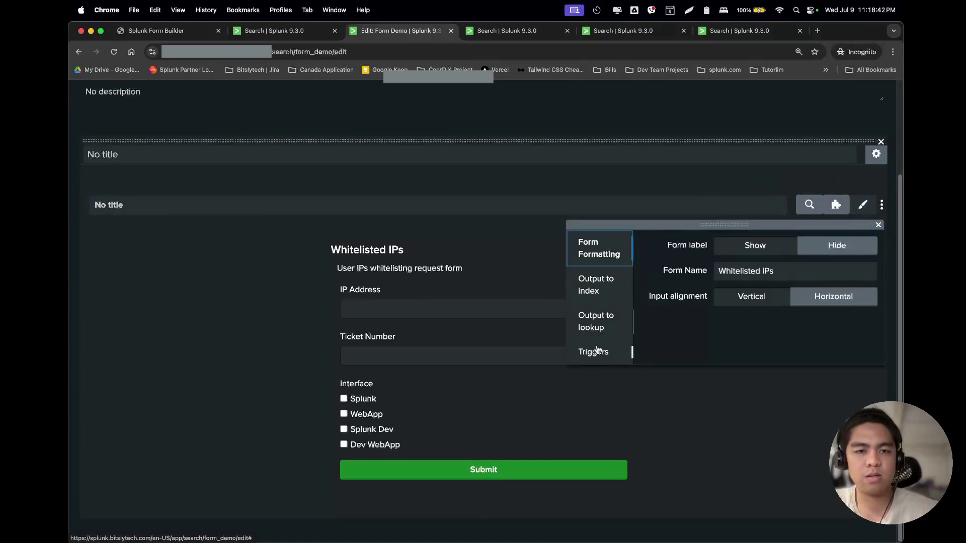
click(596, 322)
click(791, 297)
key(super+a)
key(super+c)
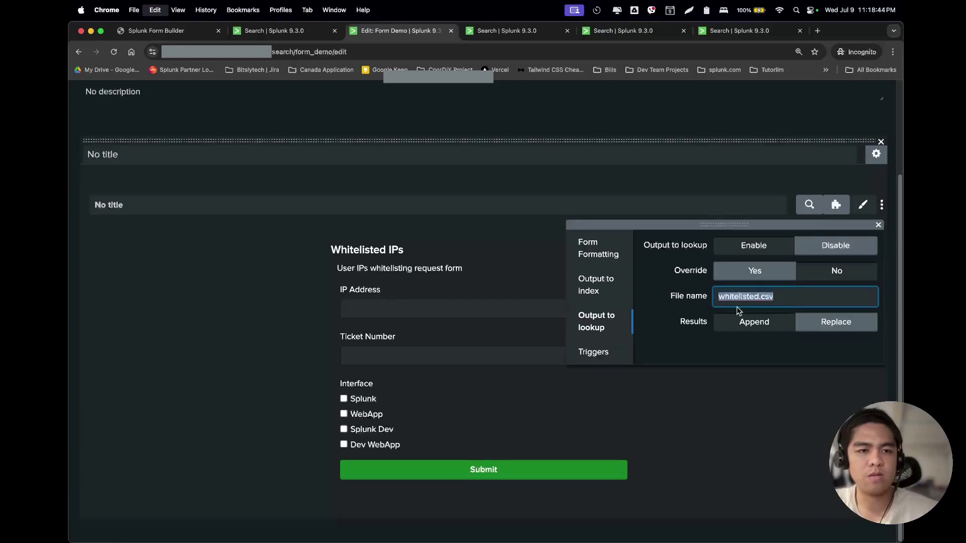
click(689, 207)
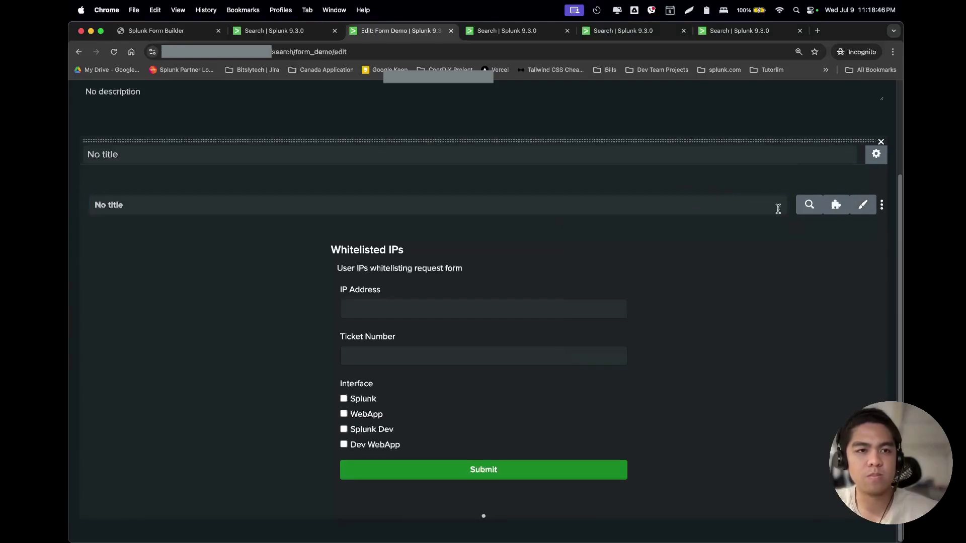
scroll(778, 209, up, 3)
Cancel editing and start typing 192. into the IP Address field
click(758, 150)
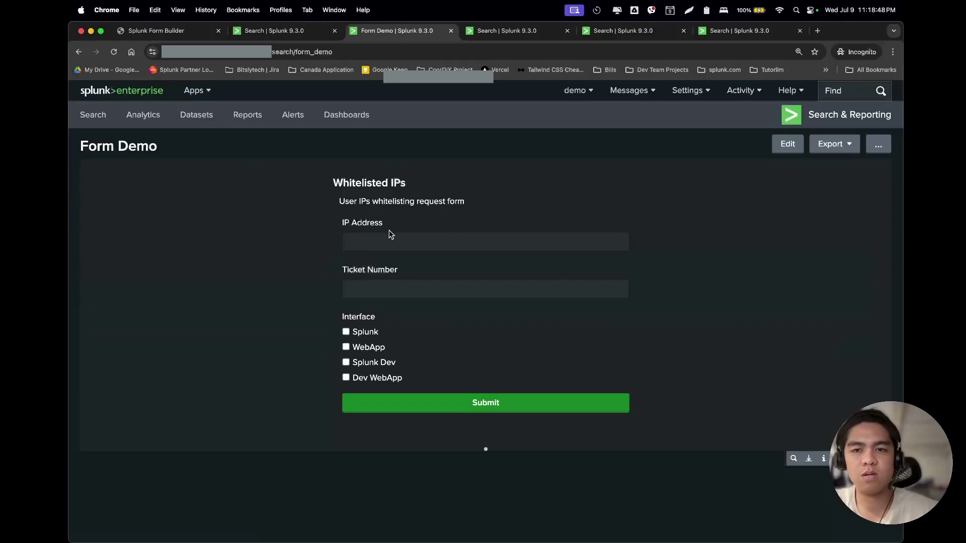
click(377, 242)
text(192.168.1.12)
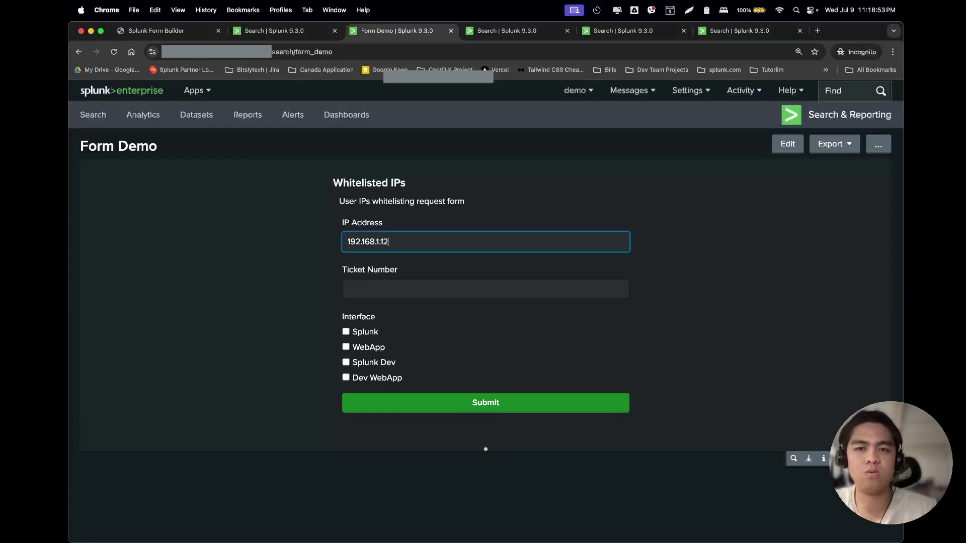
Submit and confirm the request for 192.168.1.12, ticket PROD-123, with Splunk and WebApp ticked
click(348, 289)
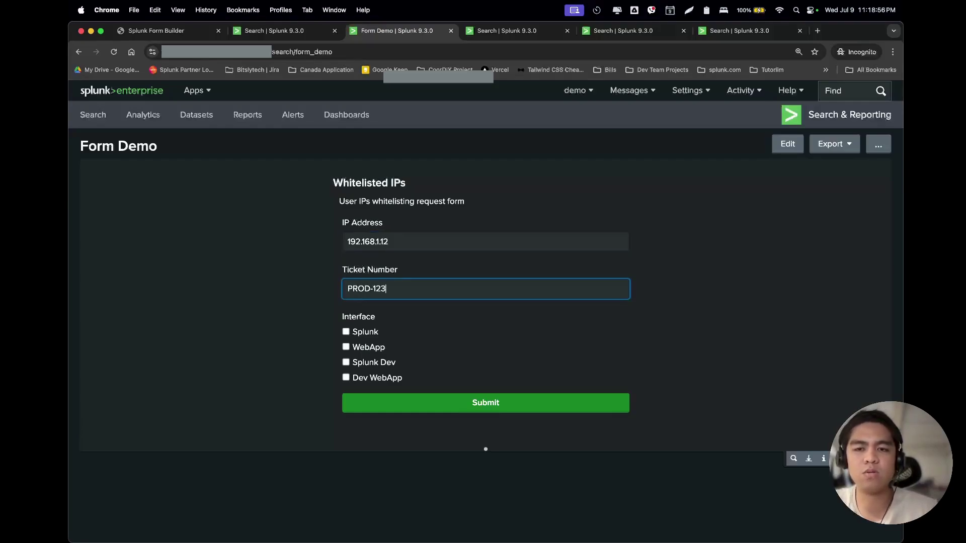
click(364, 334)
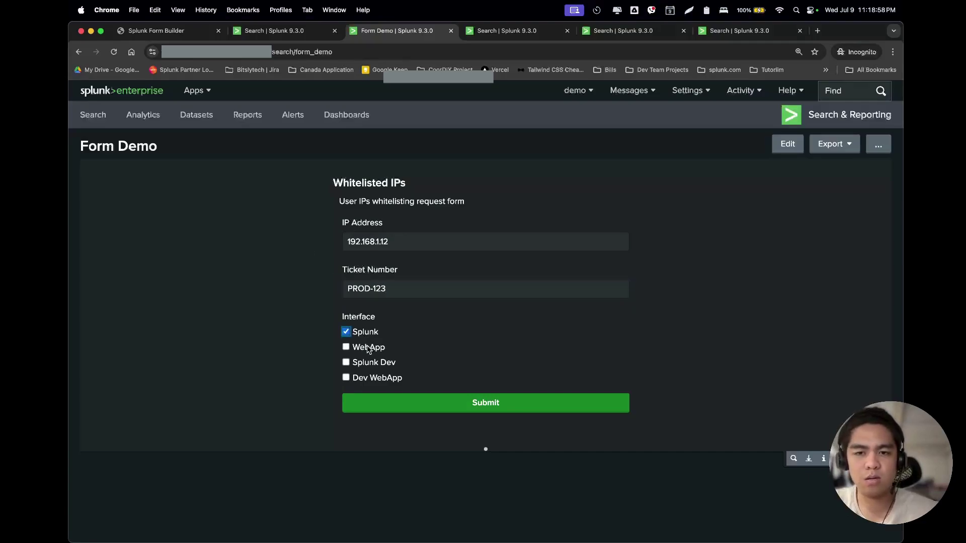
click(365, 347)
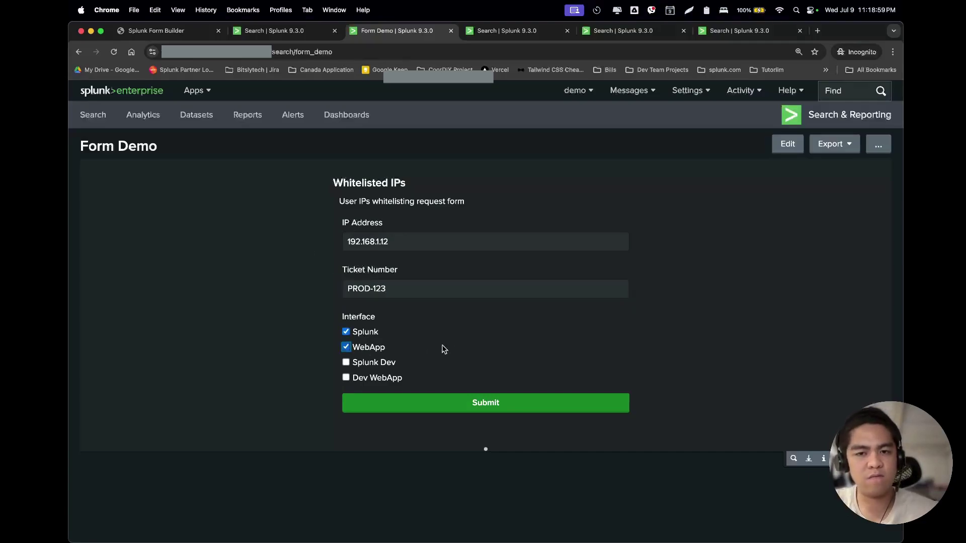
click(483, 405)
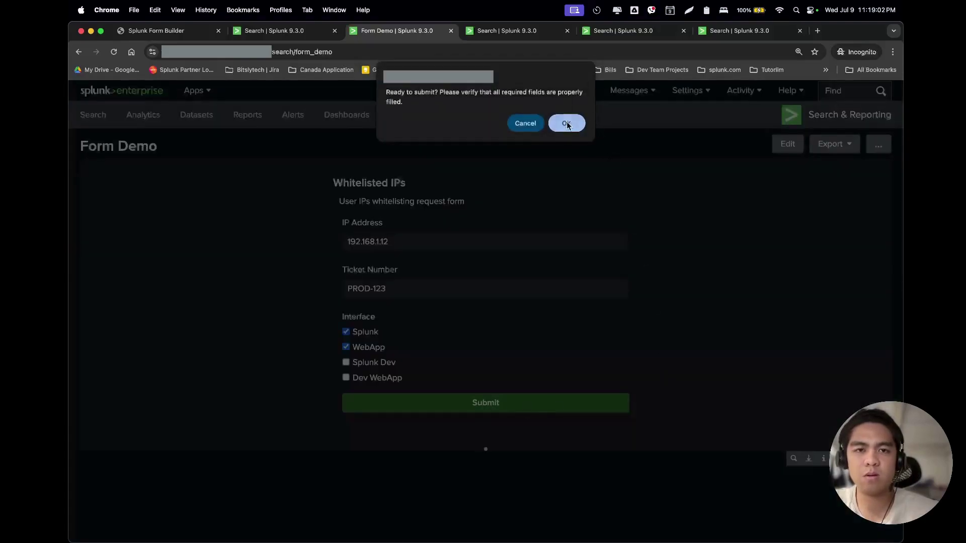
click(567, 124)
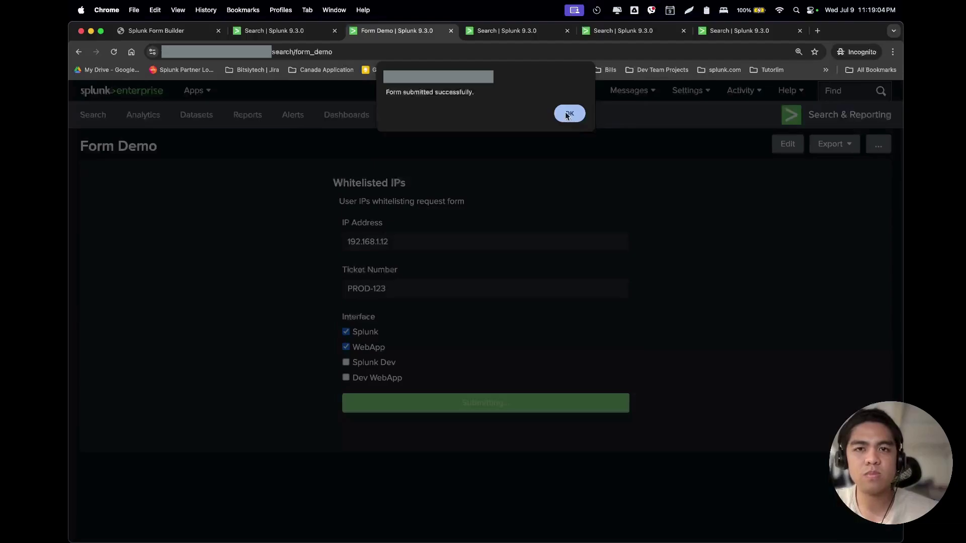
click(568, 114)
Add a statistics table panel searching '| inputlookup whitelisted.csv' to Form Demo
click(787, 147)
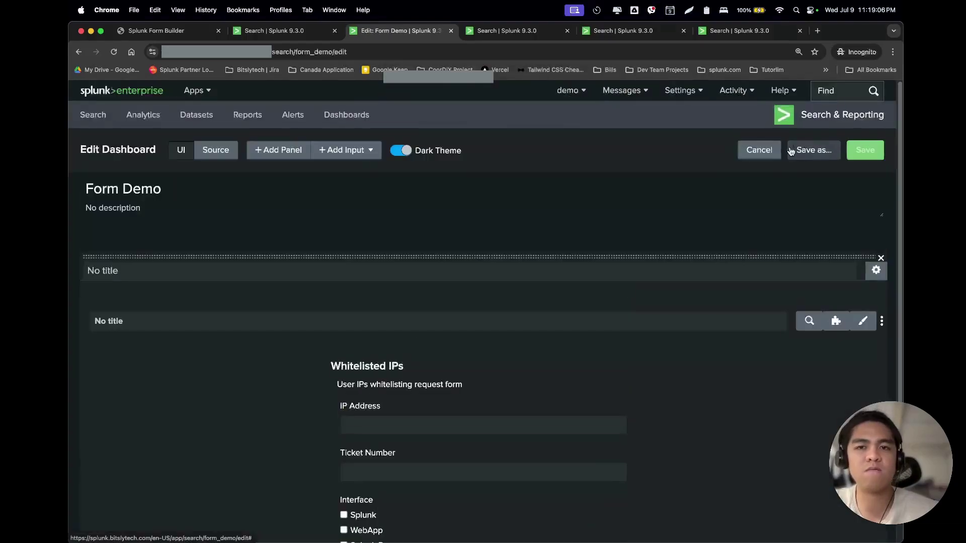
click(277, 150)
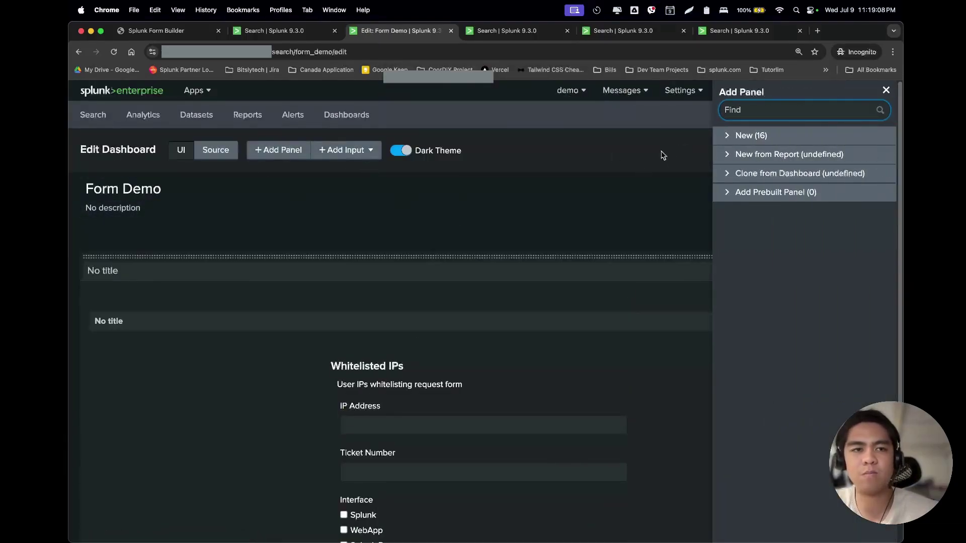
click(778, 135)
click(765, 172)
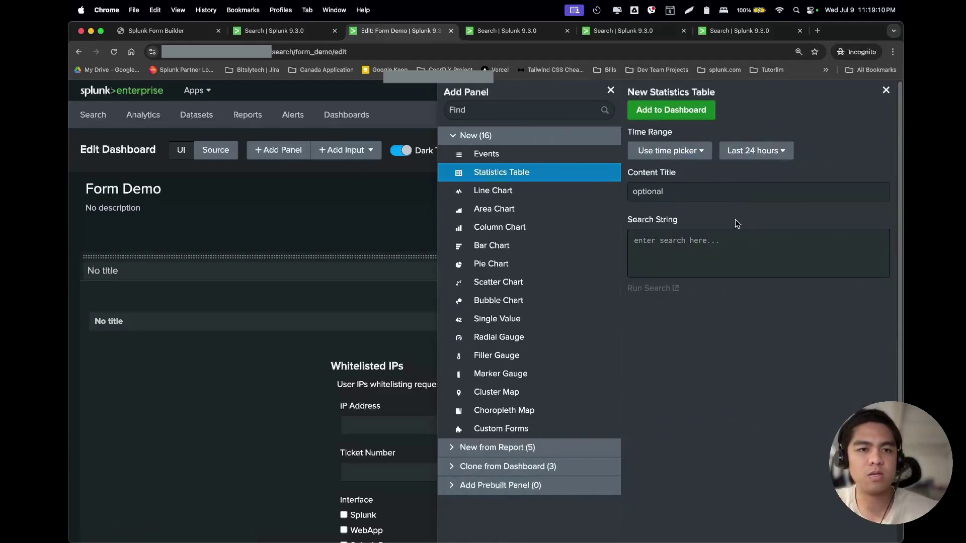
click(731, 233)
text(| input)
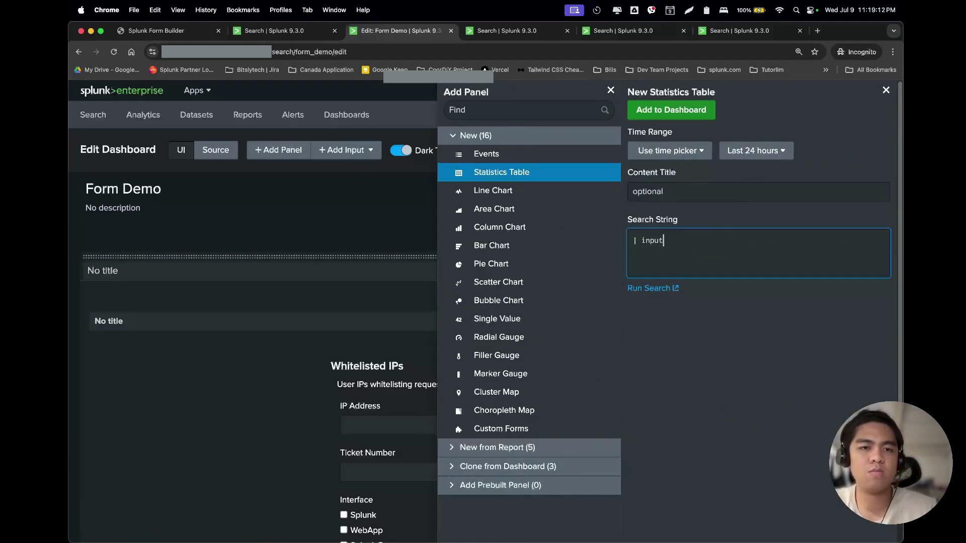
text(lookup whitelisted.csv)
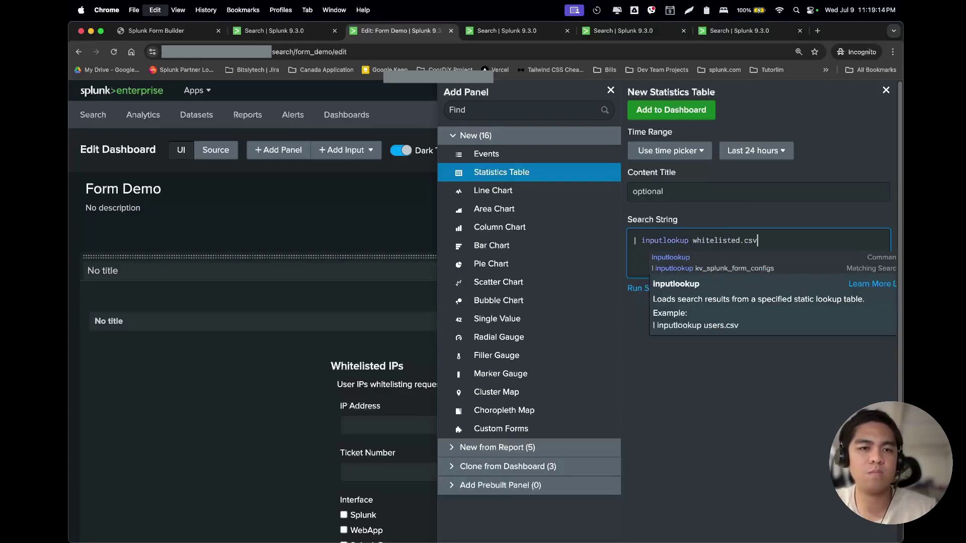
click(686, 112)
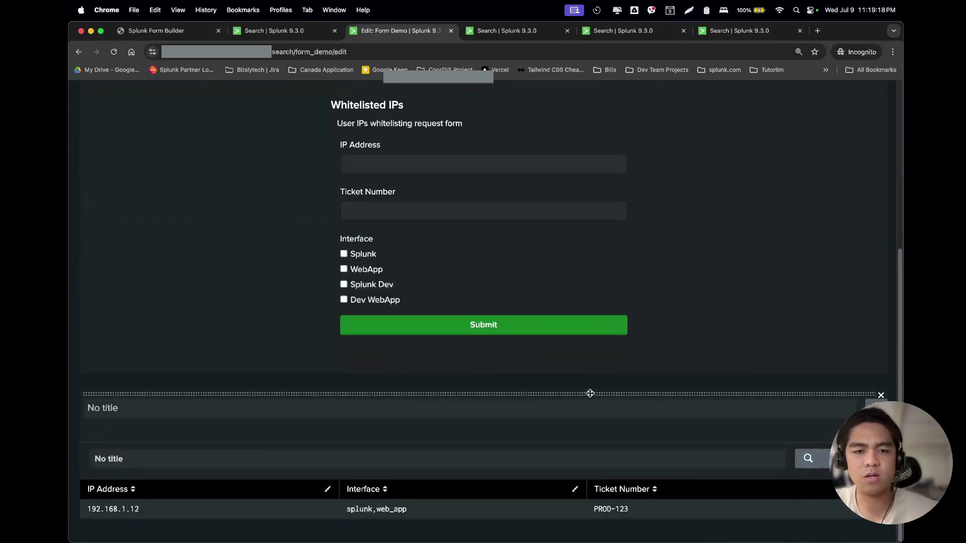
Move the table to the right of the form and save the dashboard
drag(589, 392, 683, 261)
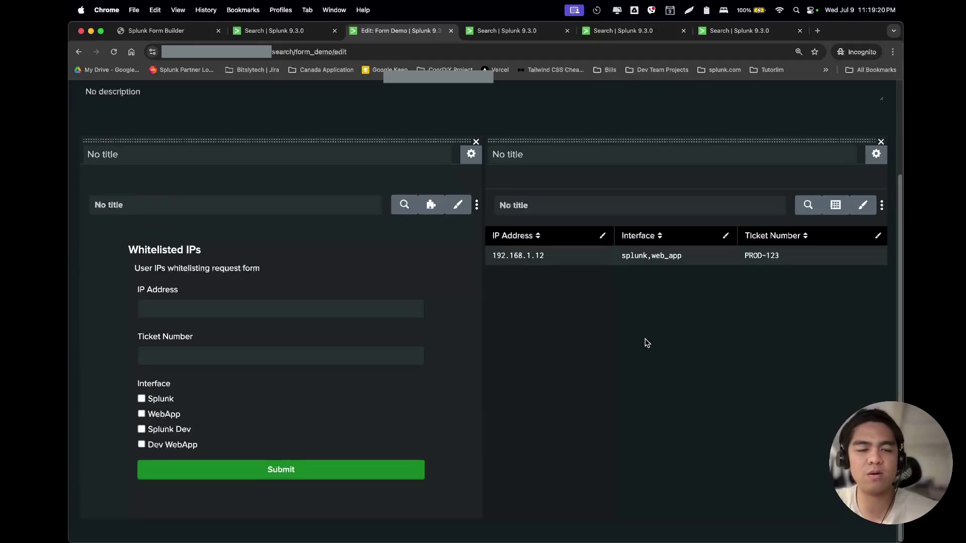
scroll(821, 212, up, 5)
click(866, 150)
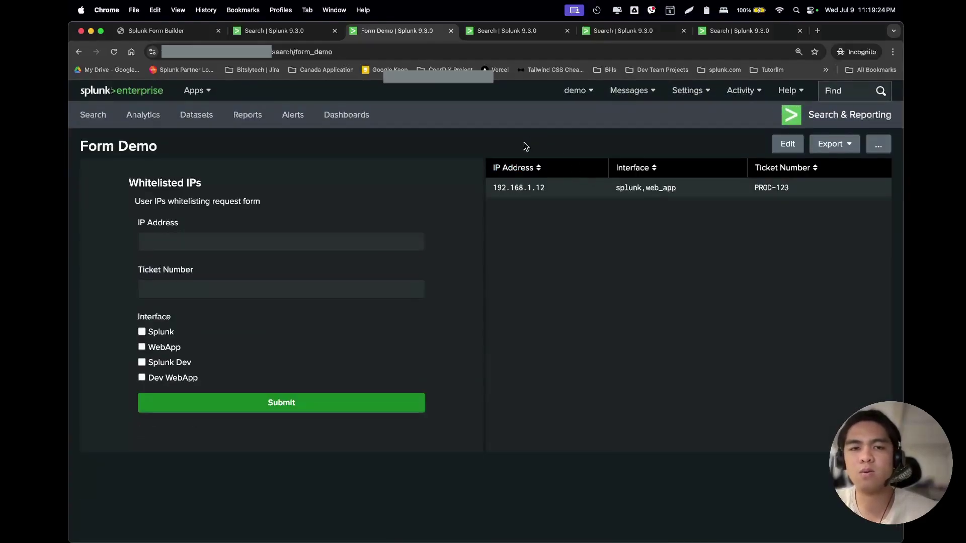
Enter IP 192.168.1.13 and ticket PROD-321, ticking the Splunk Dev and Dev WebApp interfaces
click(397, 242)
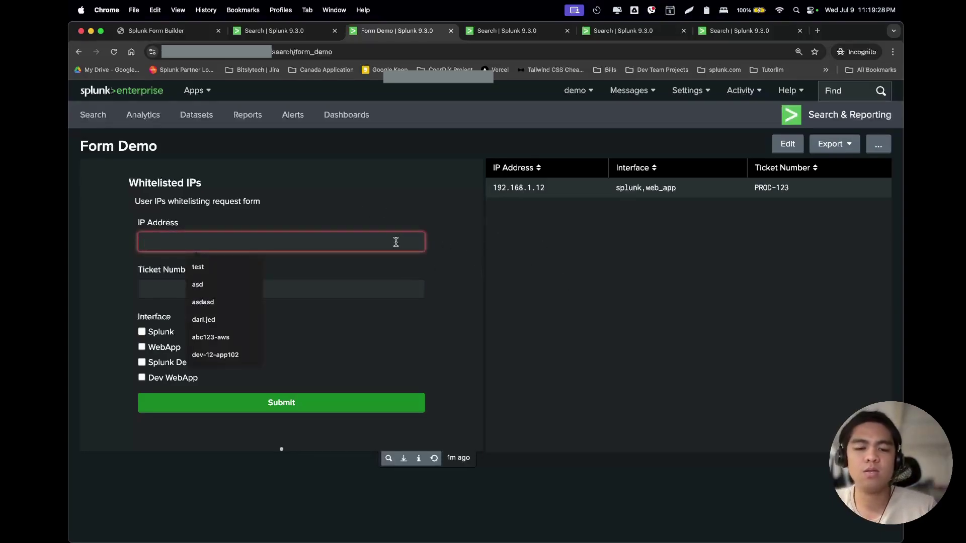
text(192.168.1.13)
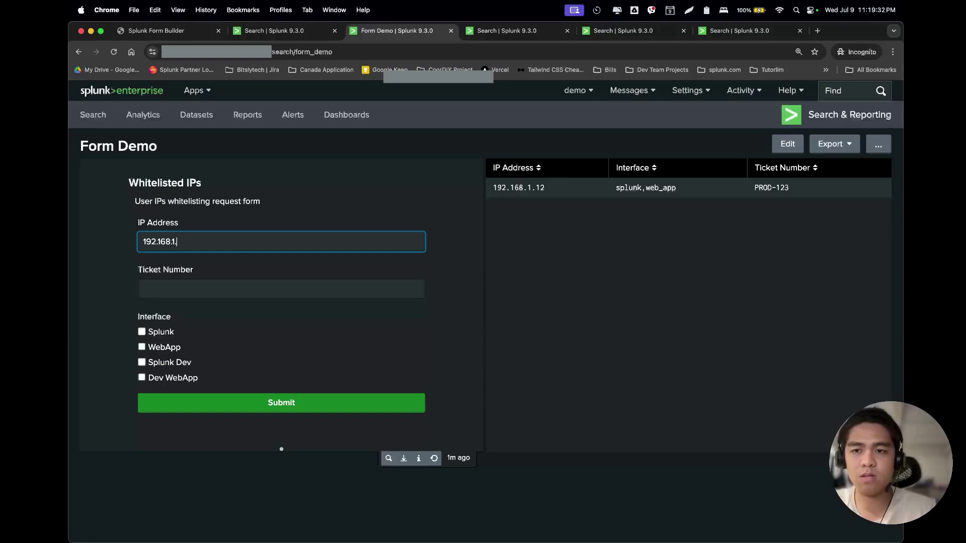
click(360, 292)
text(PROD-321)
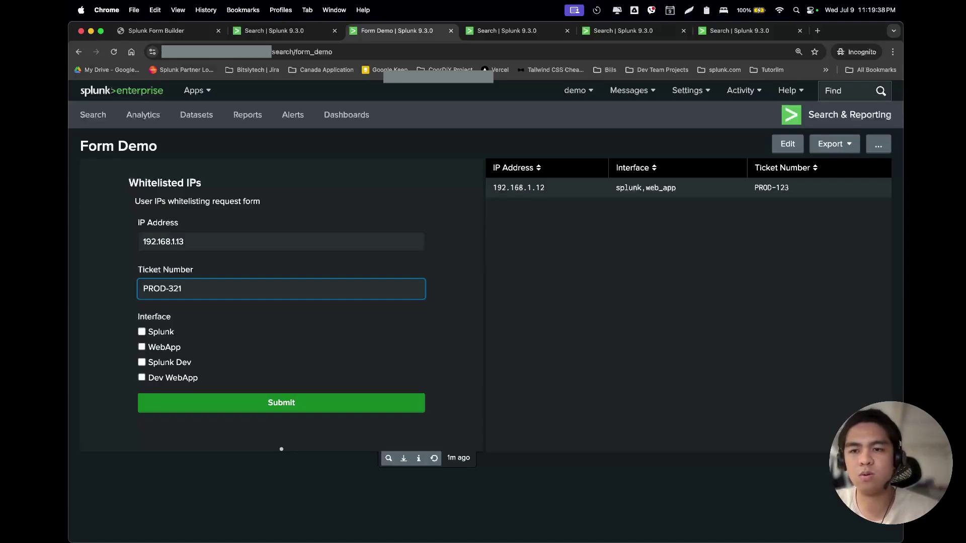
click(168, 362)
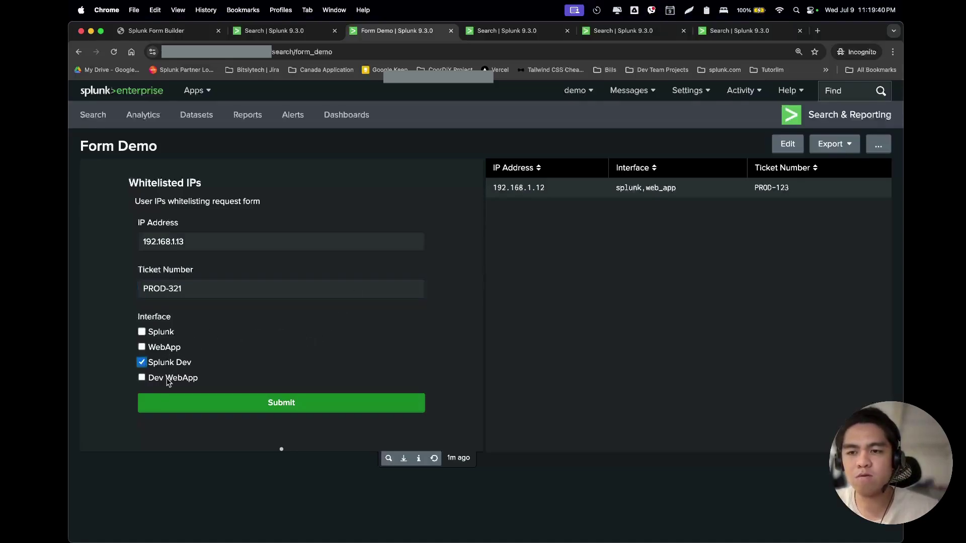
click(168, 382)
Submit the whitelist request, confirm both dialogs, and put Form Demo into edit mode
click(270, 408)
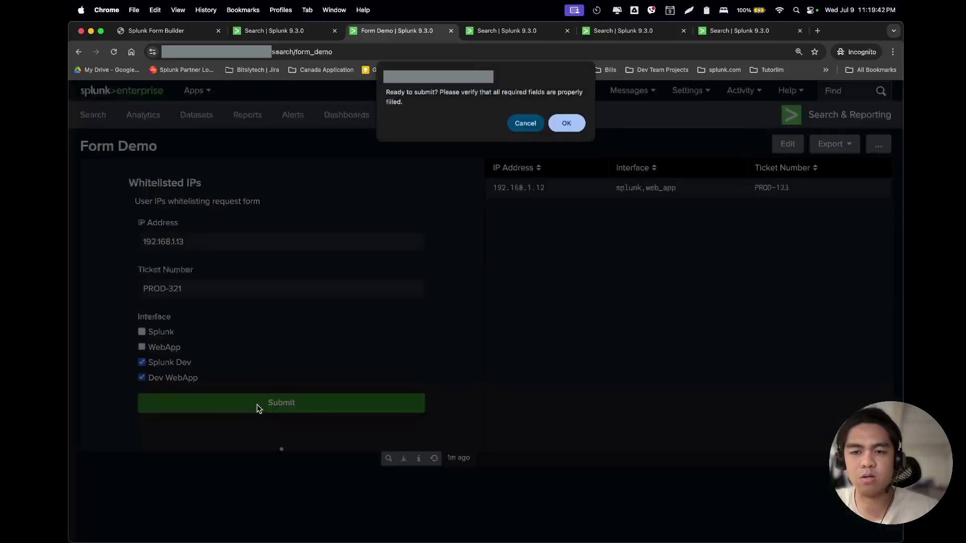
click(568, 124)
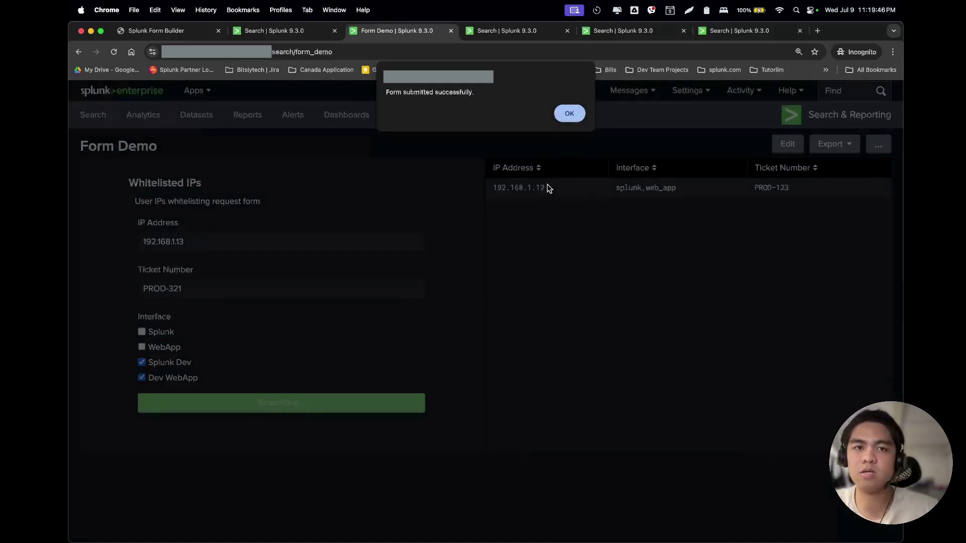
click(570, 114)
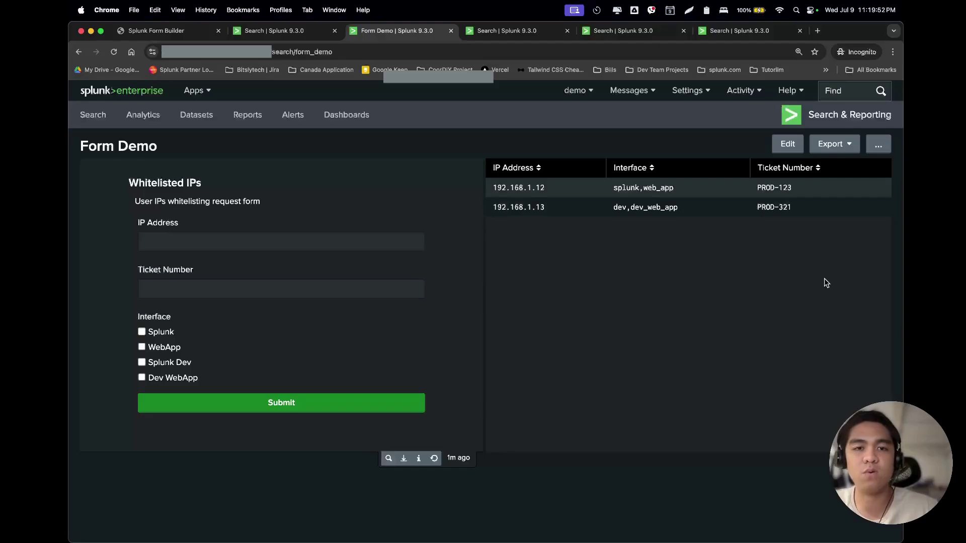
click(793, 147)
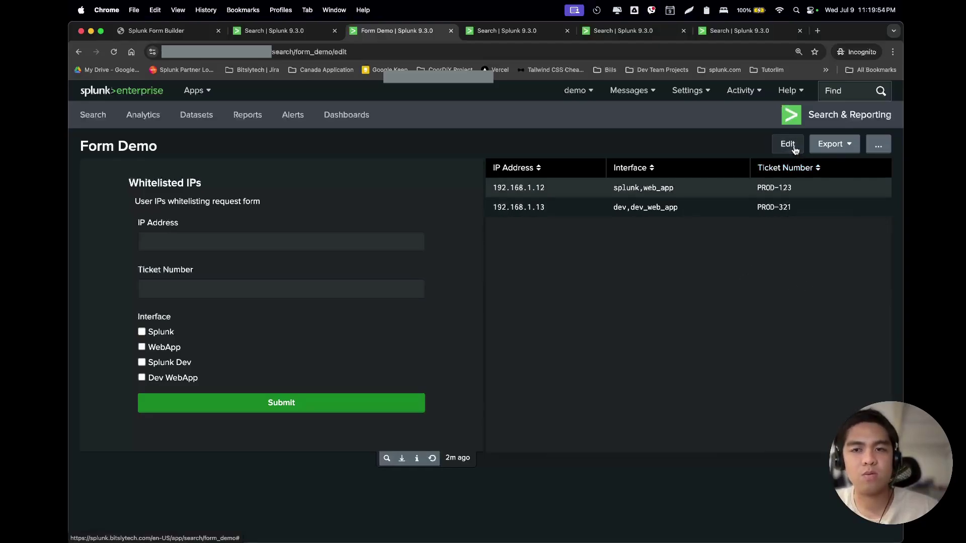
Switch the Form Demo editor from the visual layout to its XML source
scroll(537, 284, down, 2)
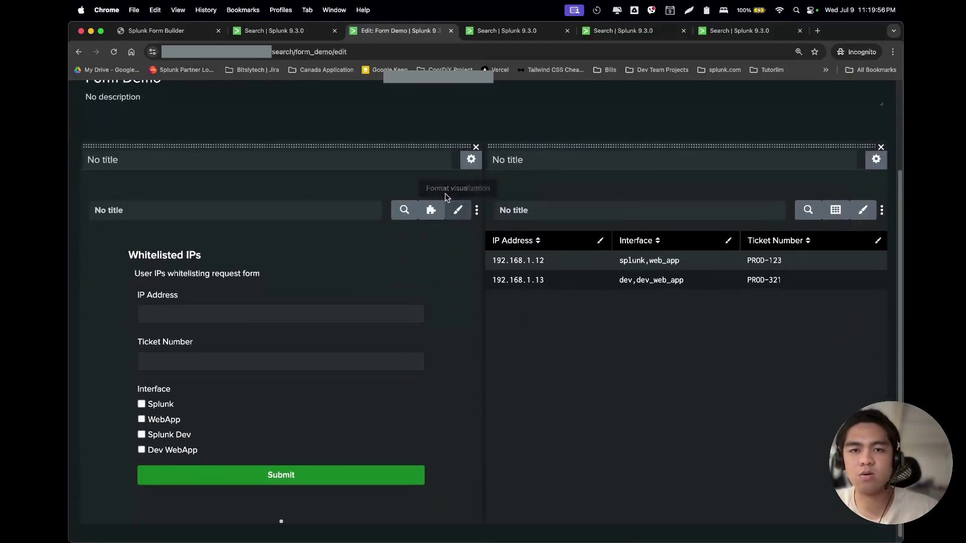
click(458, 215)
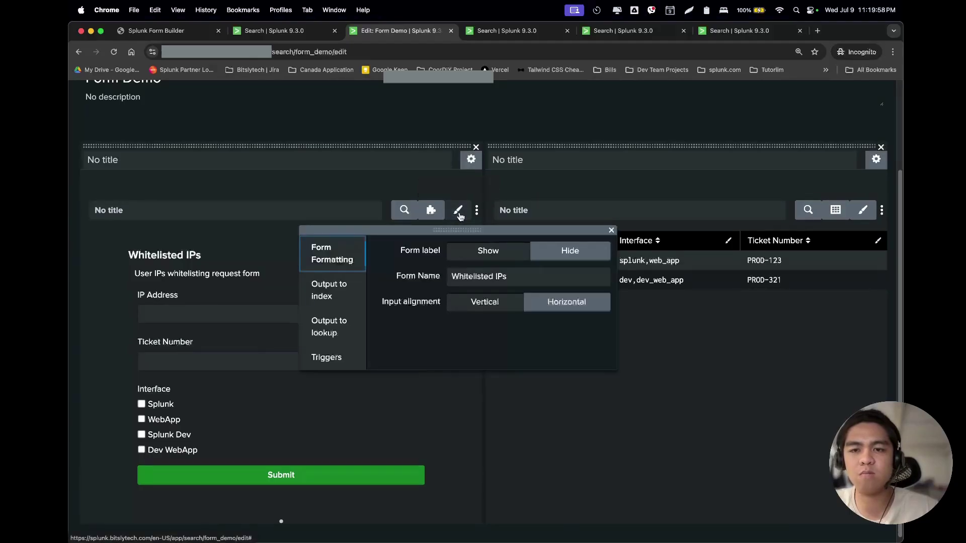
click(364, 156)
scroll(321, 225, up, 3)
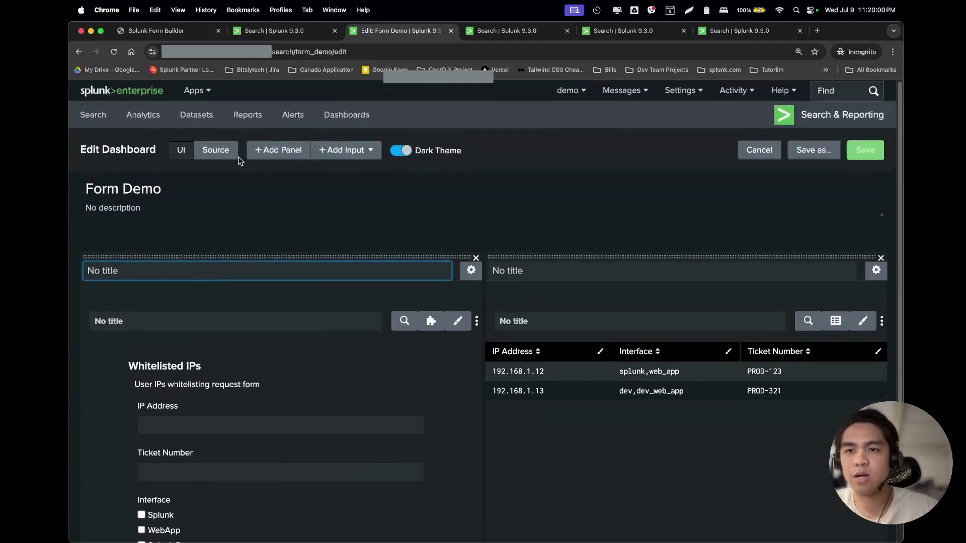
click(226, 155)
scroll(220, 441, down, 2)
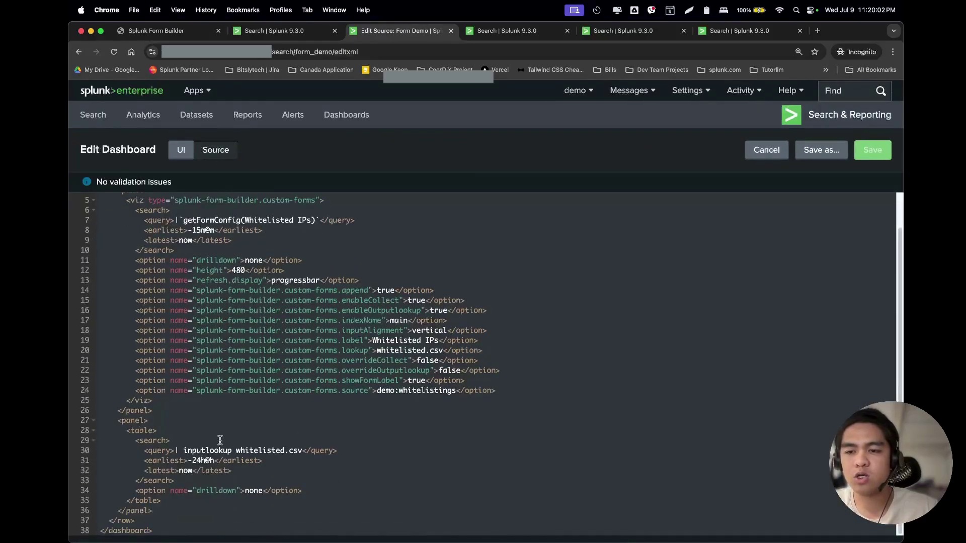
Add id="search1" to the table panel's <search> tag on line 29, then return to UI view
drag(187, 441, 294, 451)
click(188, 482)
click(288, 451)
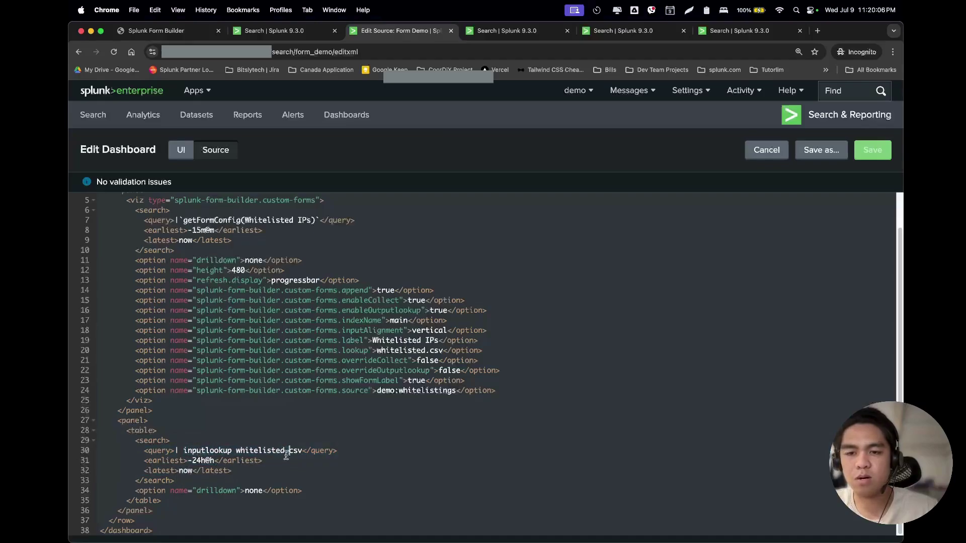
click(168, 441)
text(id=")
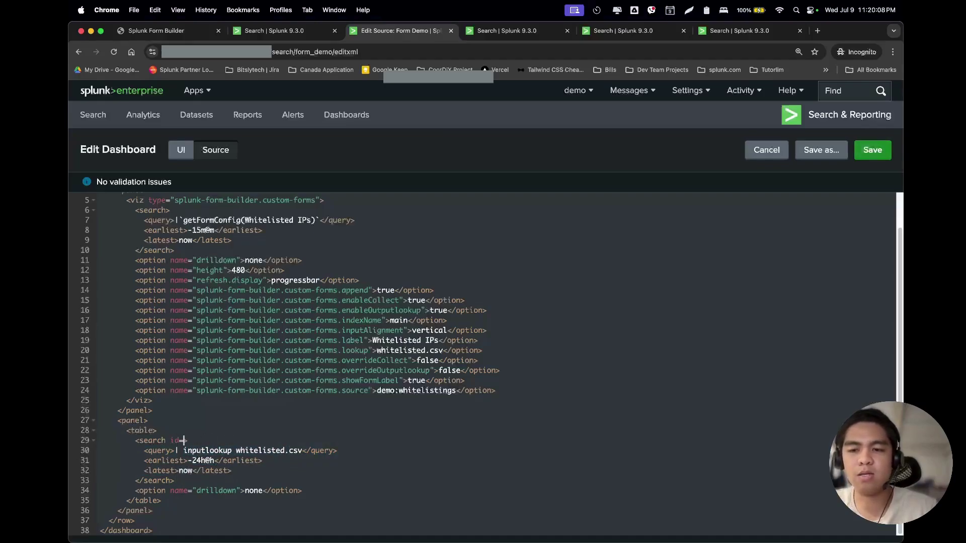
text(search1">)
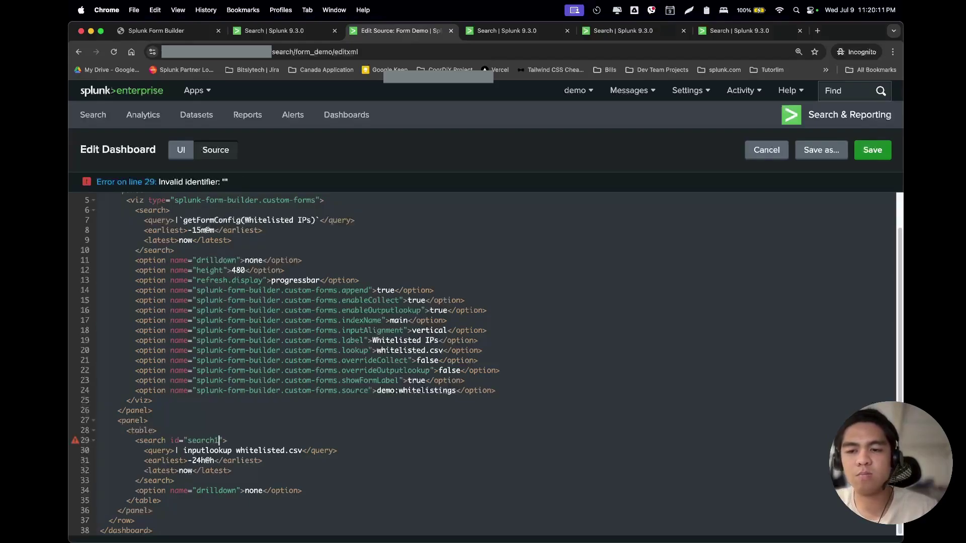
key(alt+shift+Left)
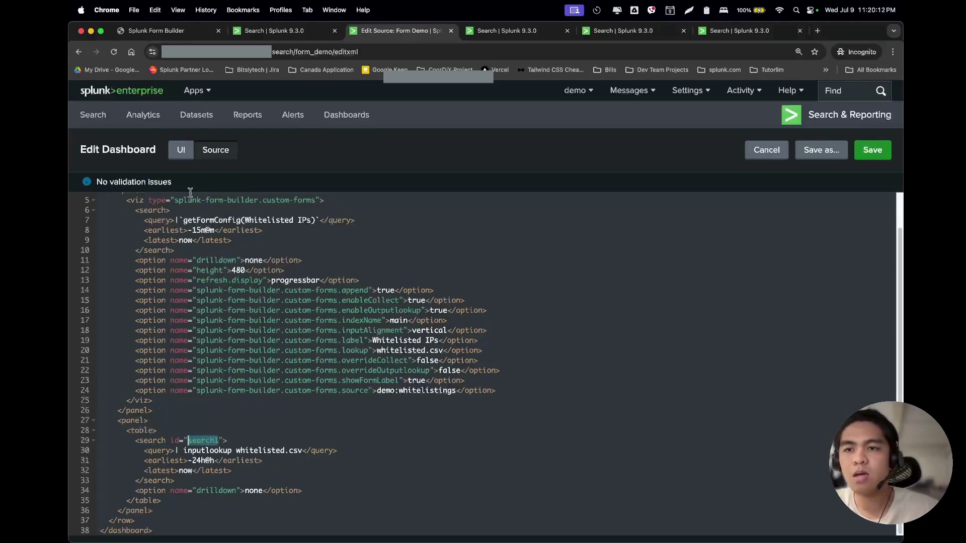
click(180, 150)
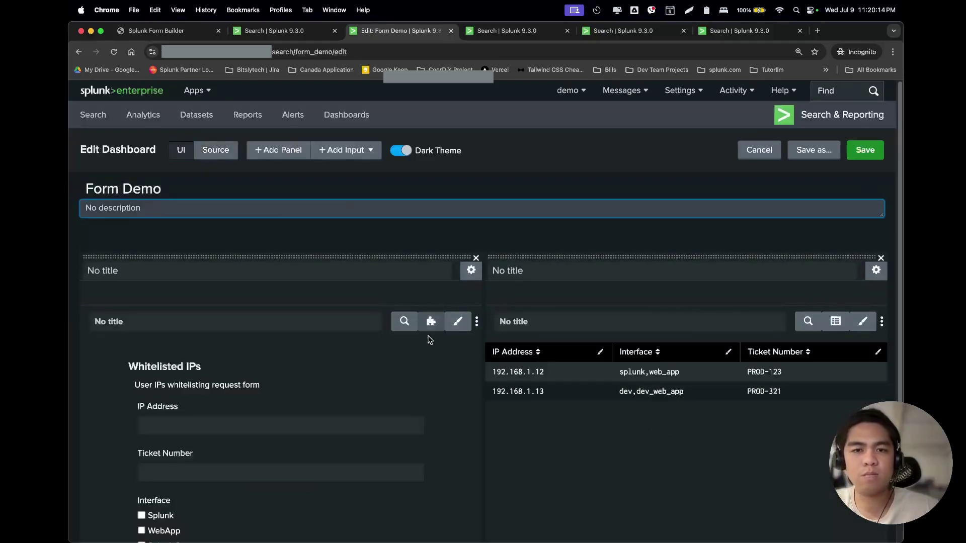
Set the Whitelisted IPs form's Reload search IDs trigger to search1
click(458, 322)
scroll(401, 397, down, 3)
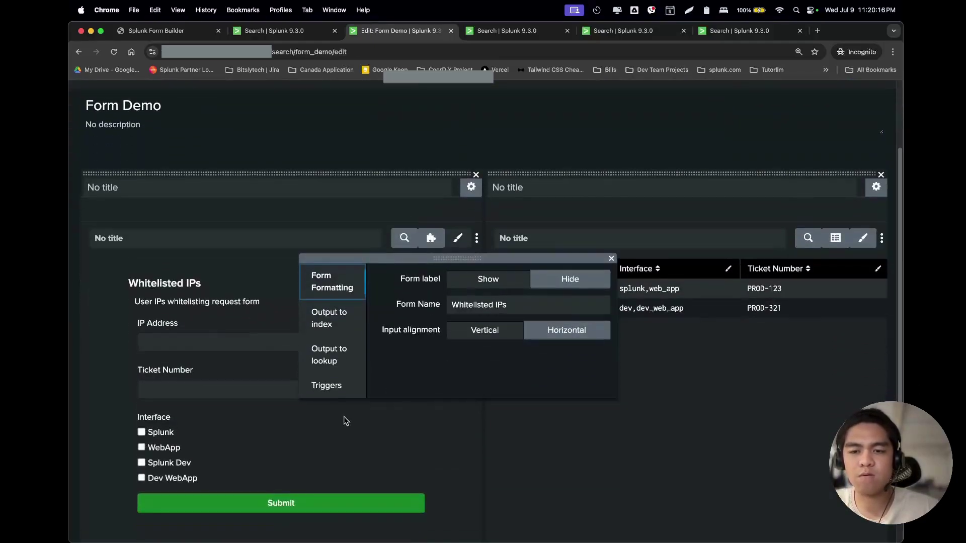
click(336, 392)
click(473, 285)
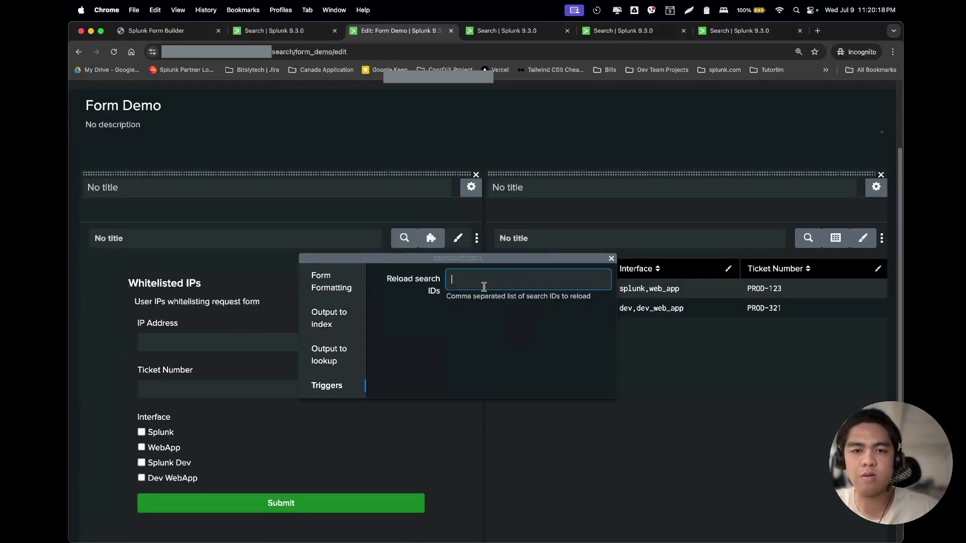
text(search1)
click(493, 327)
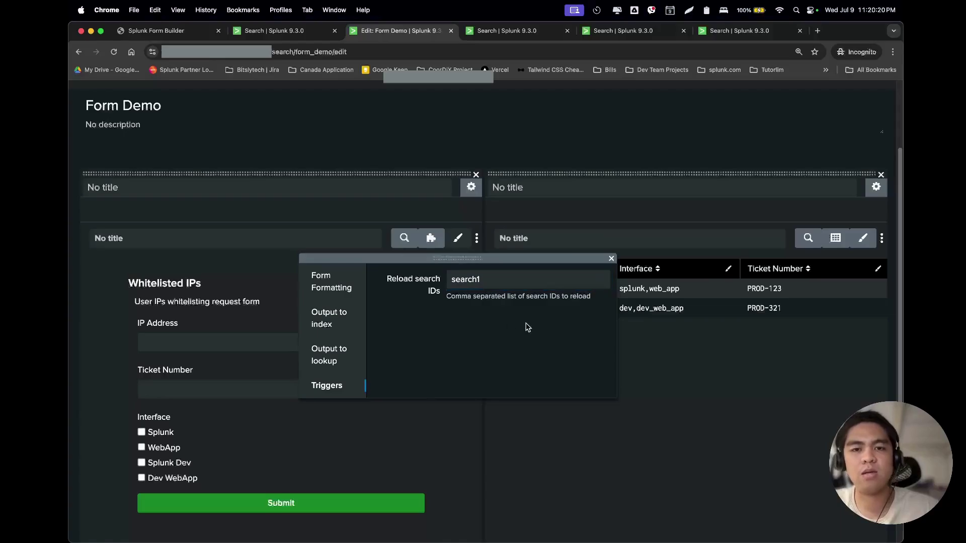
Close the formatting popover and save the Form Demo dashboard
click(579, 168)
scroll(750, 248, up, 3)
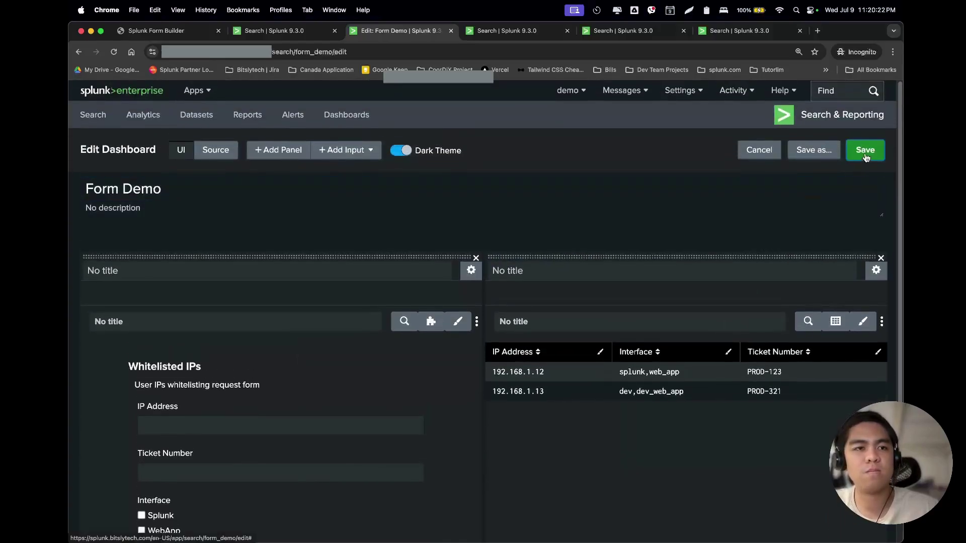
click(864, 159)
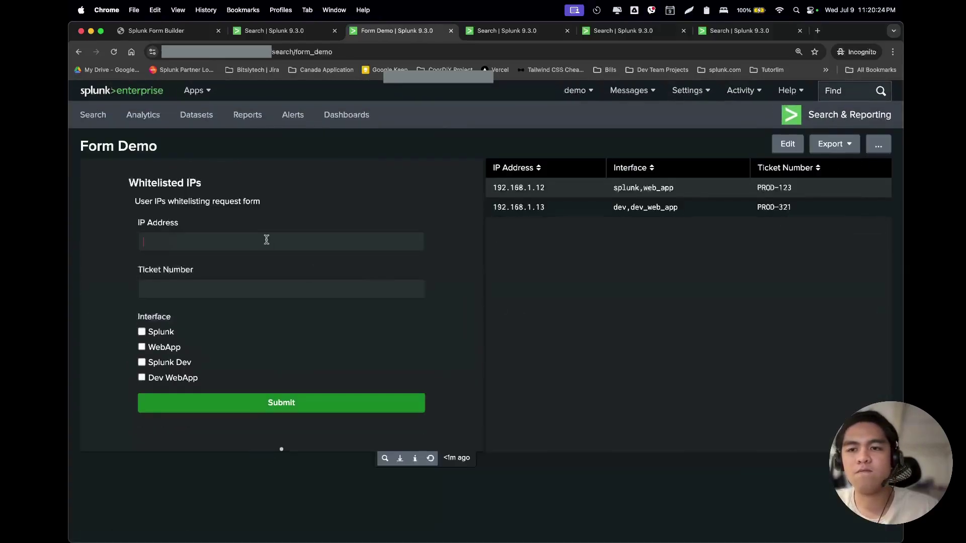
Enter IP 192.168.1.14 and ticket PROD-213, ticking all four interfaces: Splunk, WebApp, Splunk Dev, Dev WebApp
click(323, 249)
text(192.168.1.14)
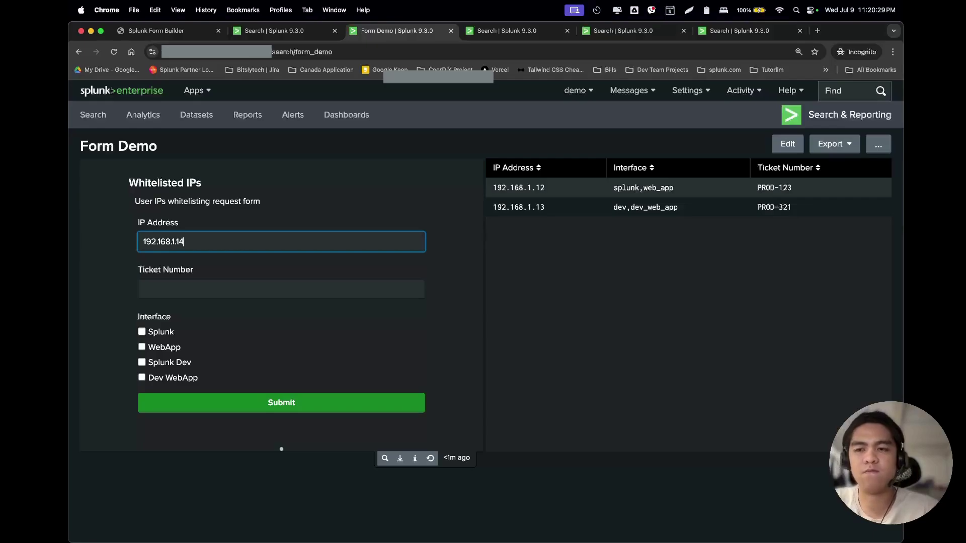
click(282, 289)
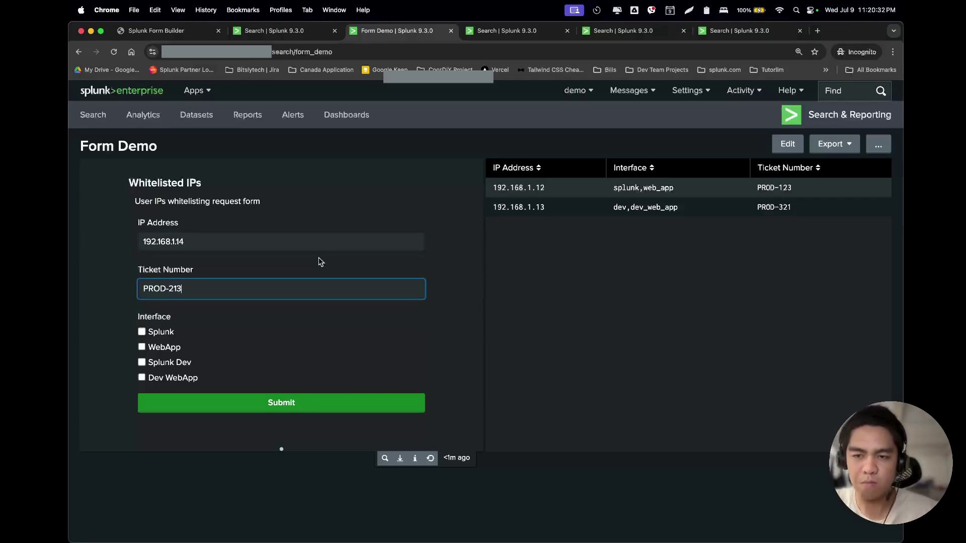
click(160, 333)
click(162, 348)
click(166, 363)
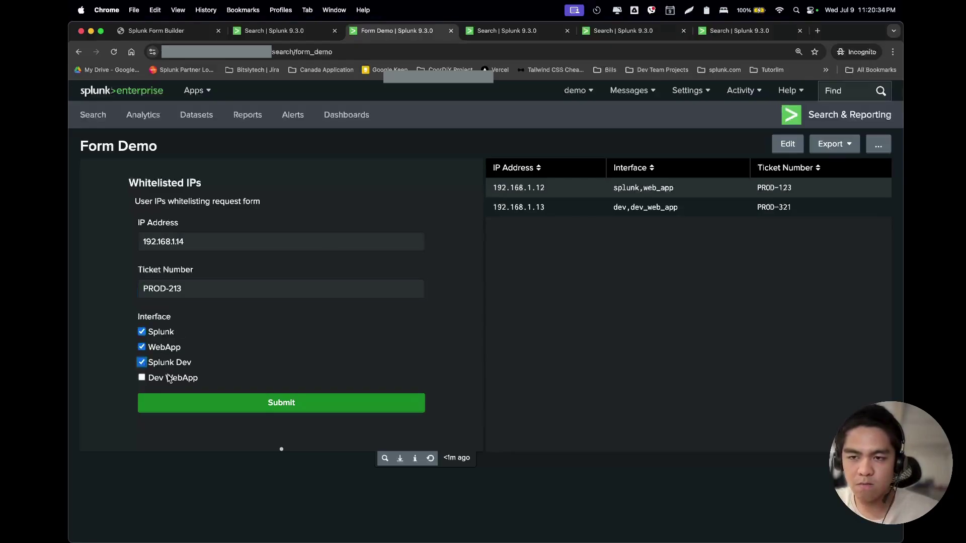
click(168, 378)
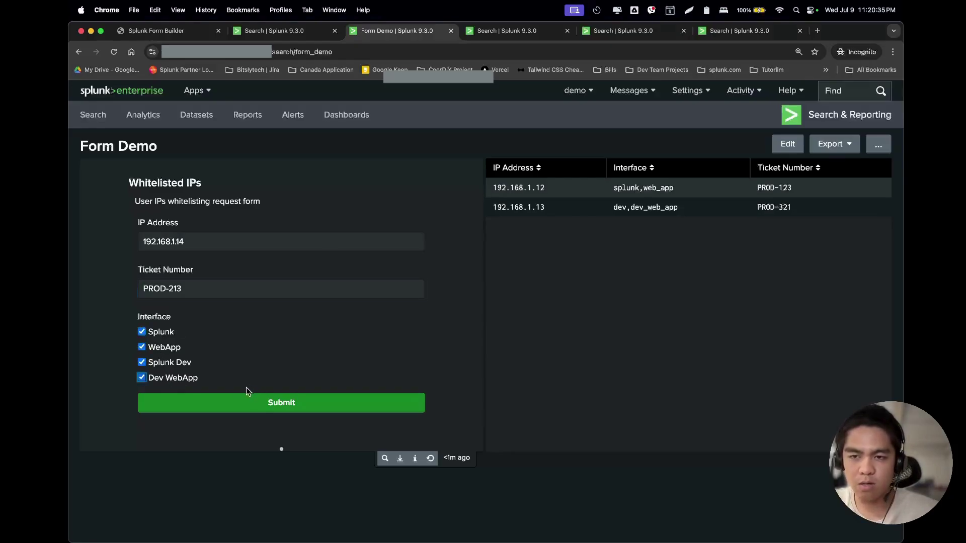
Submit the request, confirm both dialogs, and return to the Splunk Form Builder forms list
click(314, 405)
click(565, 123)
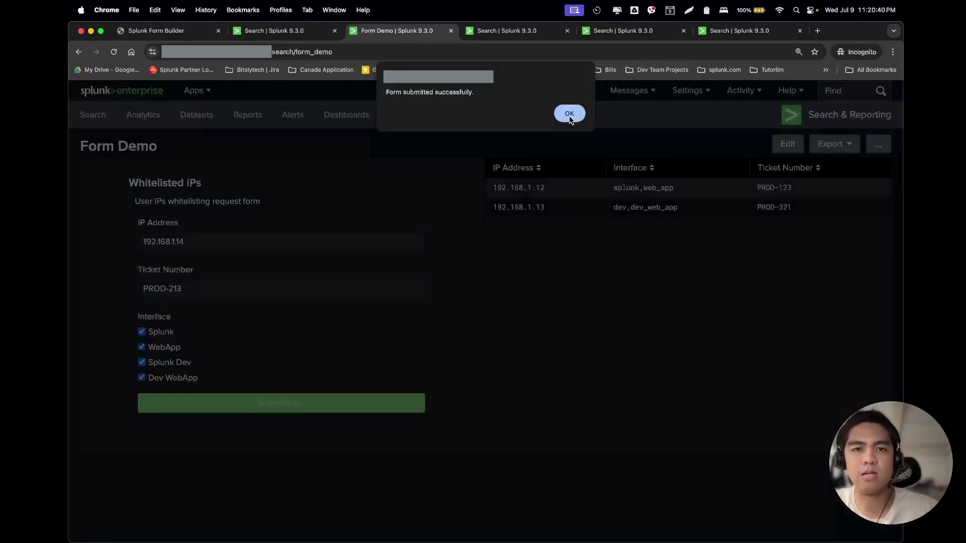
click(569, 114)
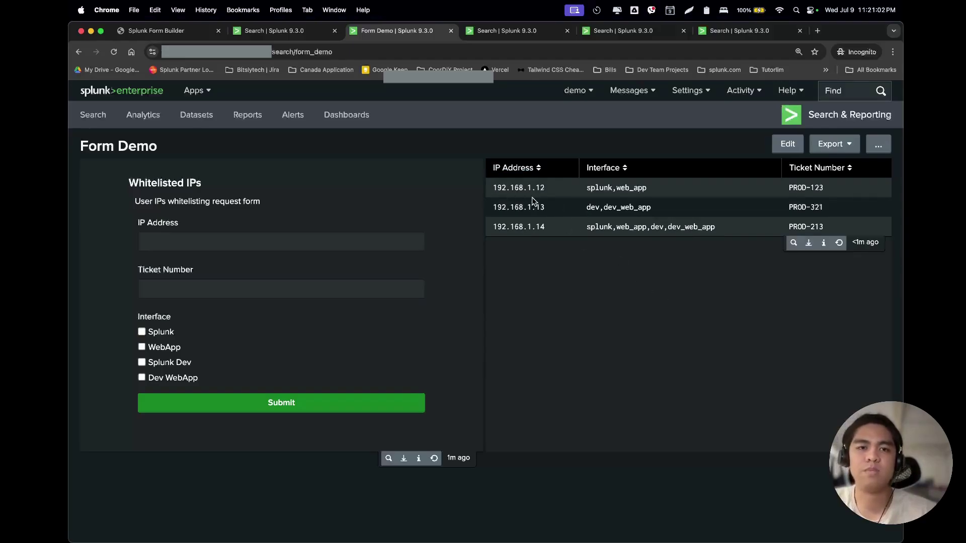
click(179, 31)
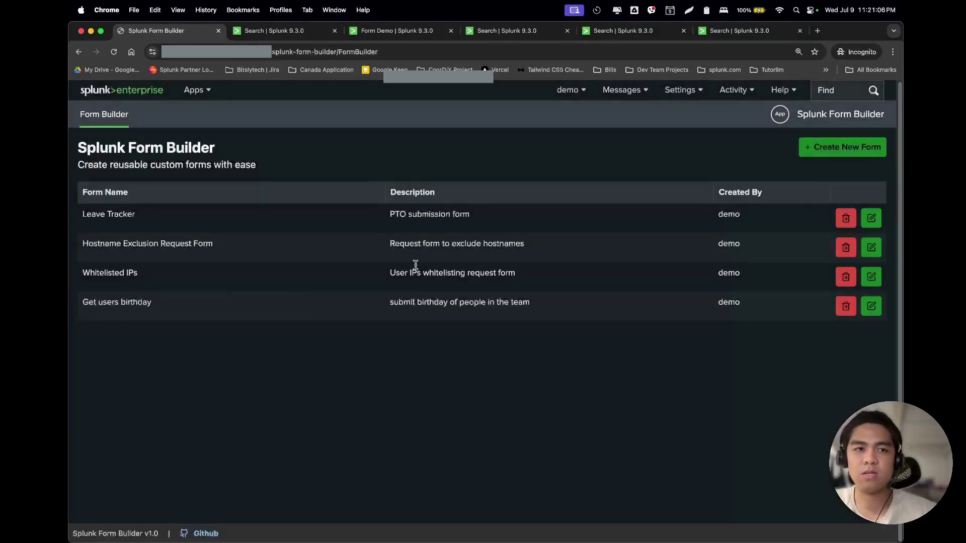